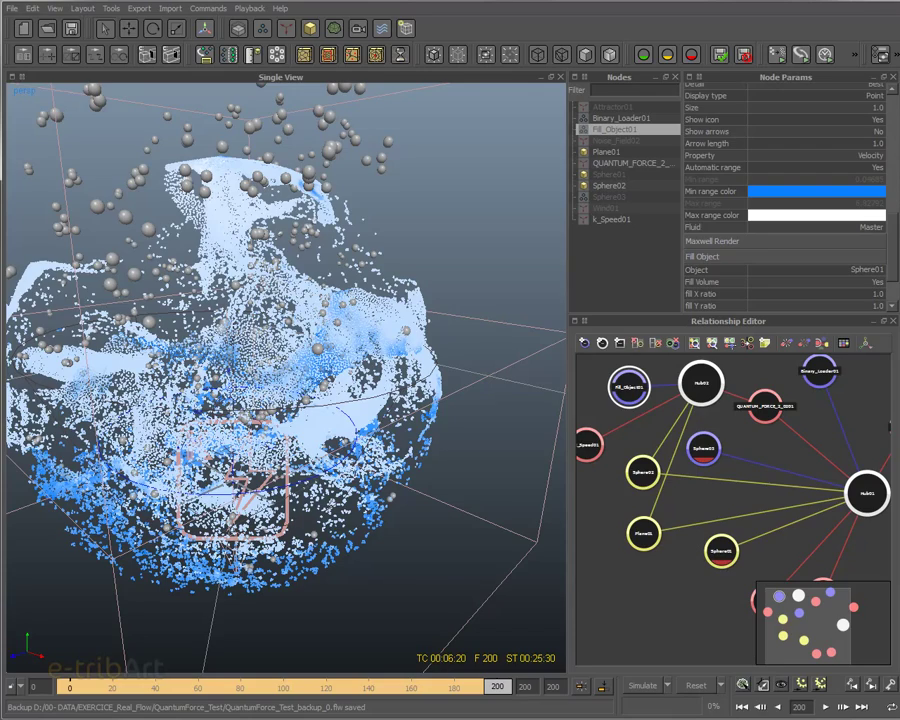
# Step: Play the simulation from frame 0 to examine the fluid and sphere particle motion, stop it, and return to the first frame
pyautogui.click(743, 708)
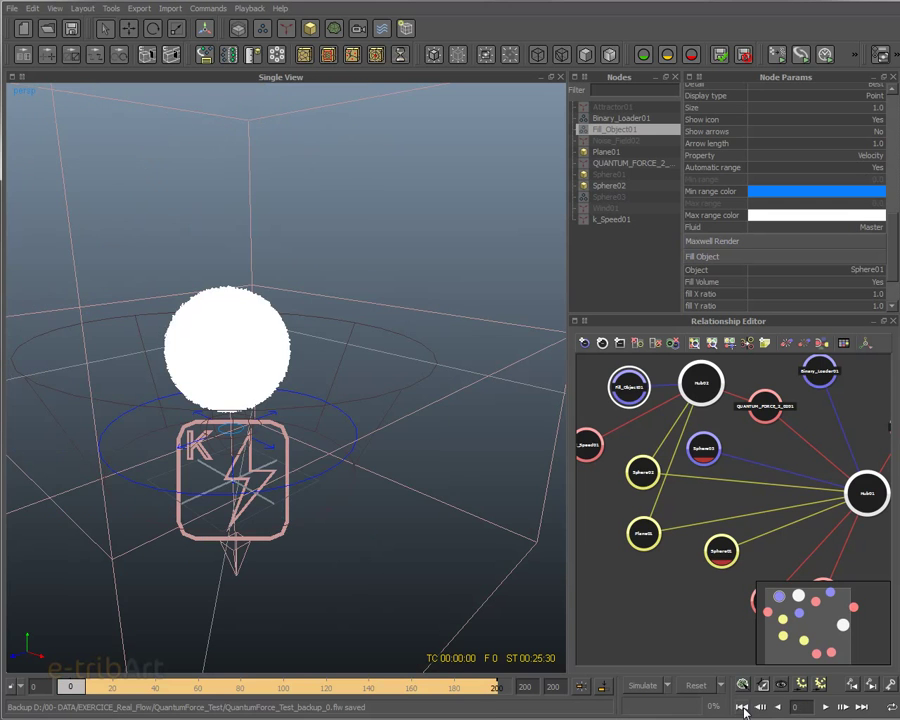
pyautogui.click(826, 708)
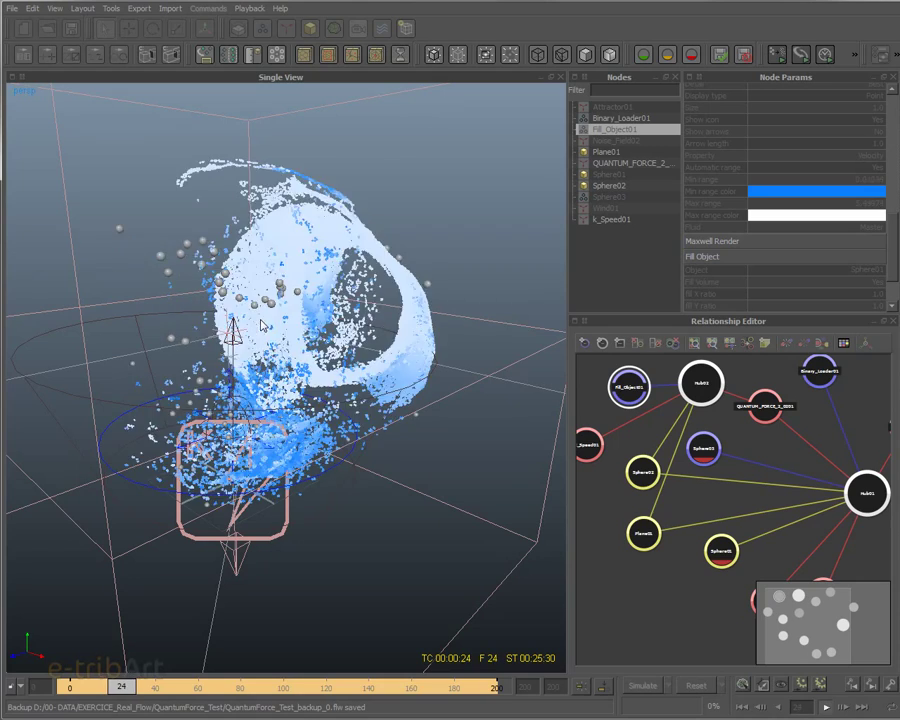
pyautogui.keyDown('alt'); pyautogui.moveTo(340, 355); pyautogui.dragTo(430, 362); pyautogui.keyUp('alt')
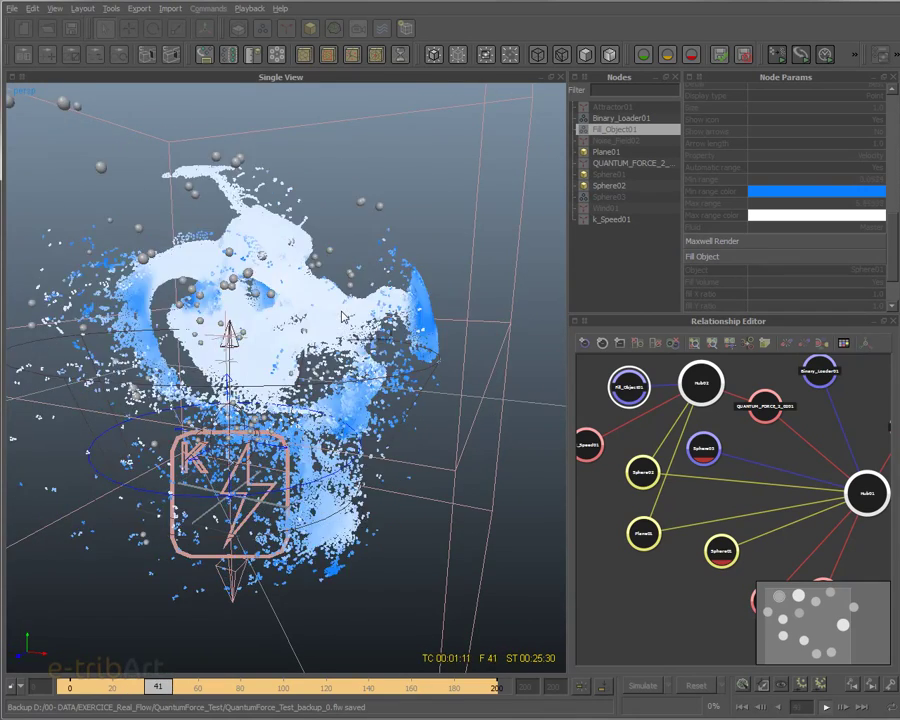
pyautogui.keyDown('alt'); pyautogui.moveTo(325, 316); pyautogui.dragTo(152, 350); pyautogui.keyUp('alt')
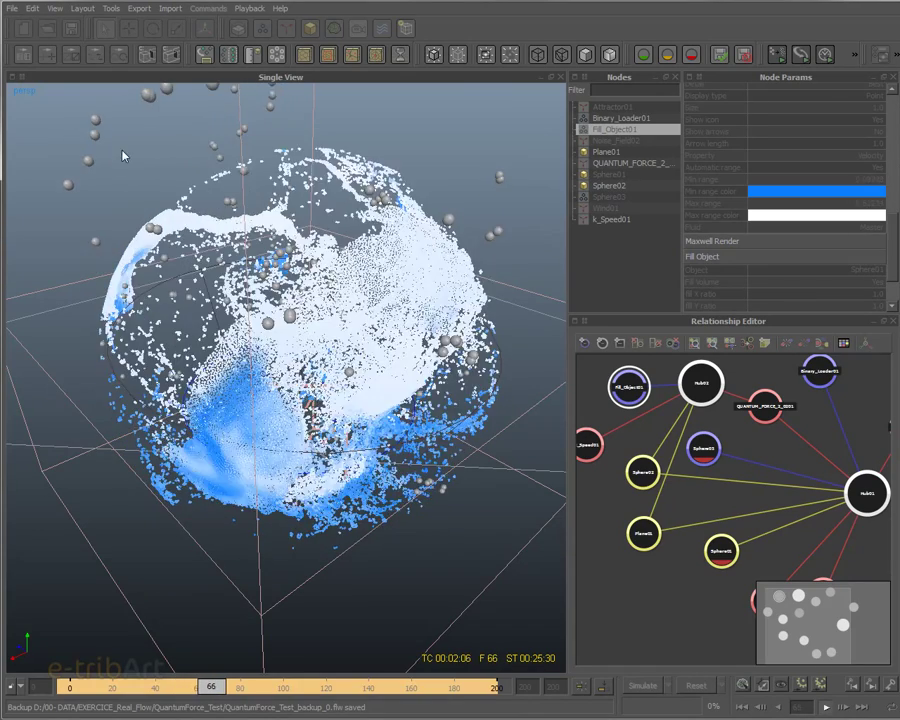
pyautogui.keyDown('alt'); pyautogui.moveTo(130, 150); pyautogui.dragTo(256, 241); pyautogui.keyUp('alt')
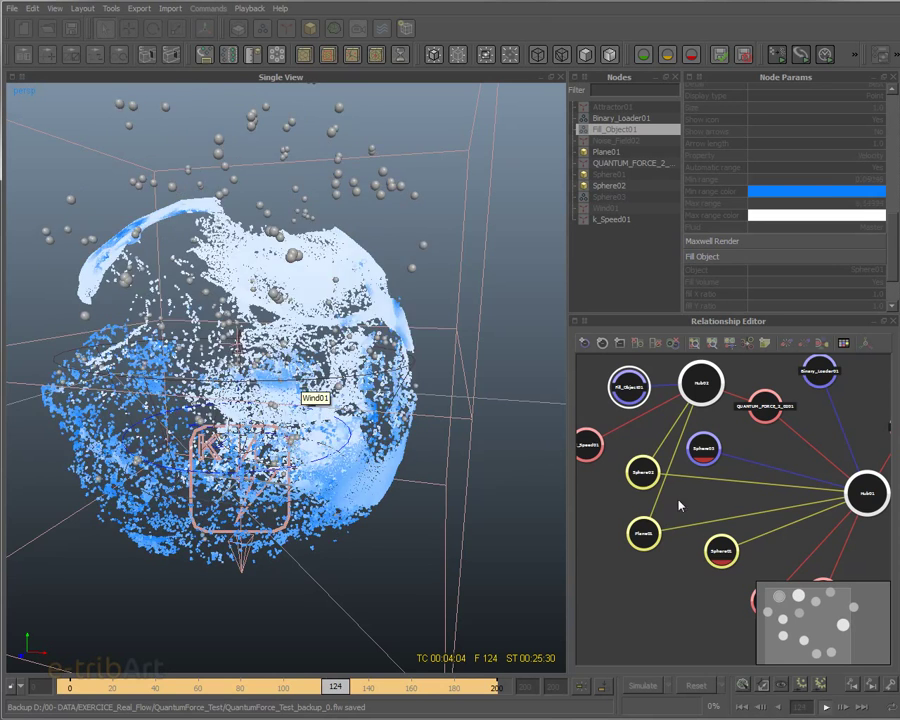
pyautogui.click(827, 708)
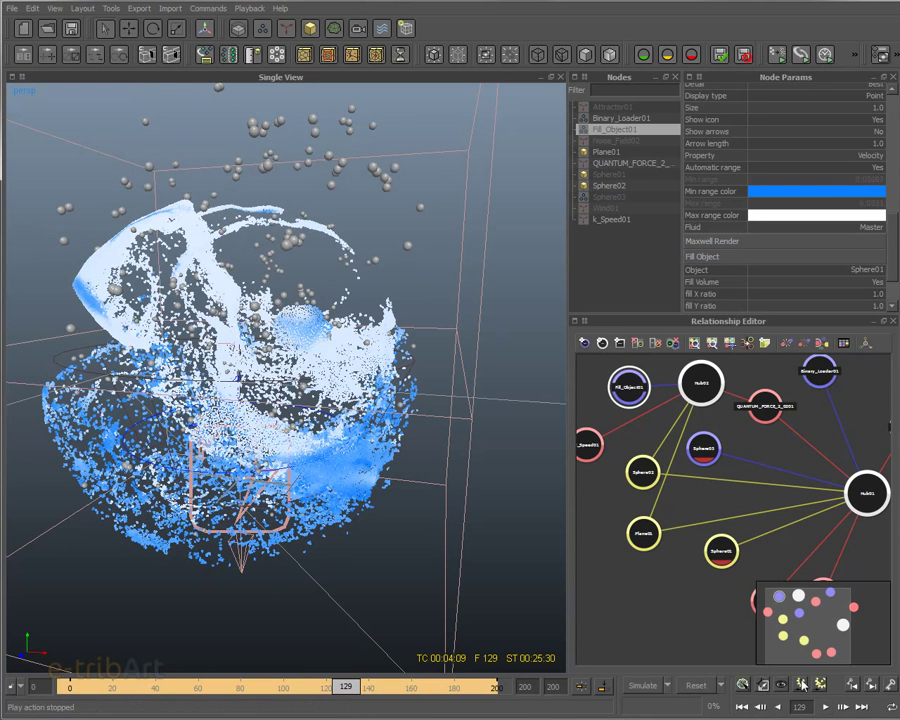
pyautogui.click(741, 707)
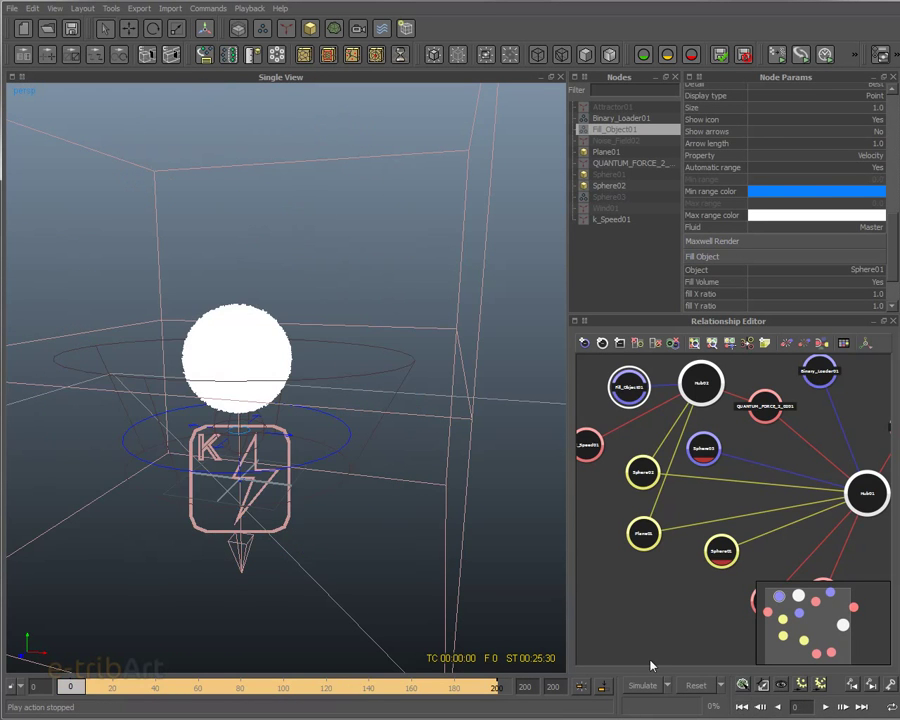
# Step: Hide the Fill_Object01 emitter's particles in the viewport
pyautogui.keyDown('alt'); pyautogui.moveTo(309, 438); pyautogui.dragTo(397, 390); pyautogui.keyUp('alt')
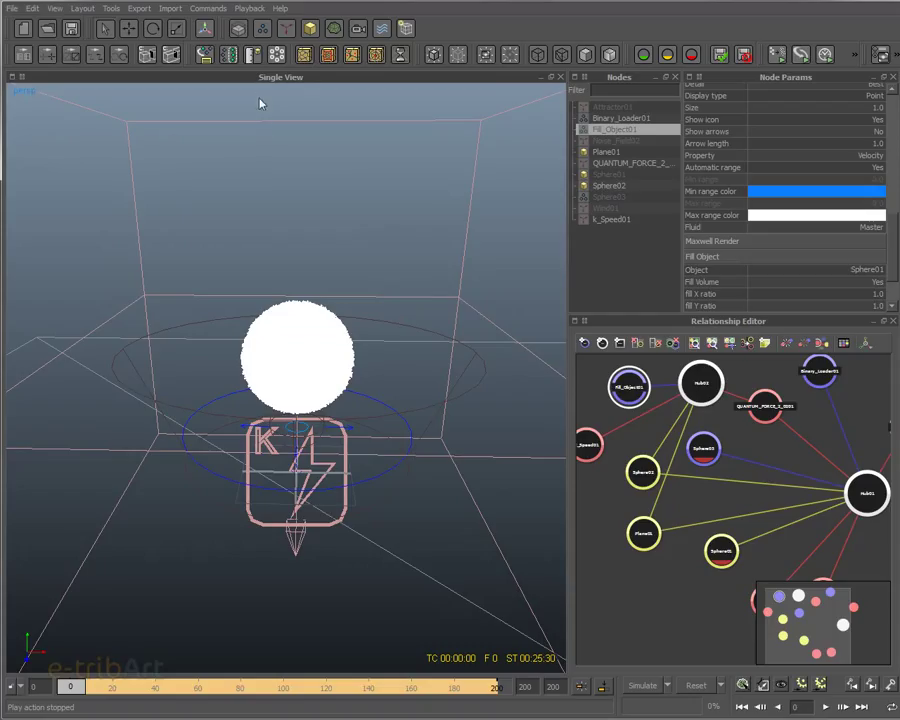
pyautogui.click(620, 119)
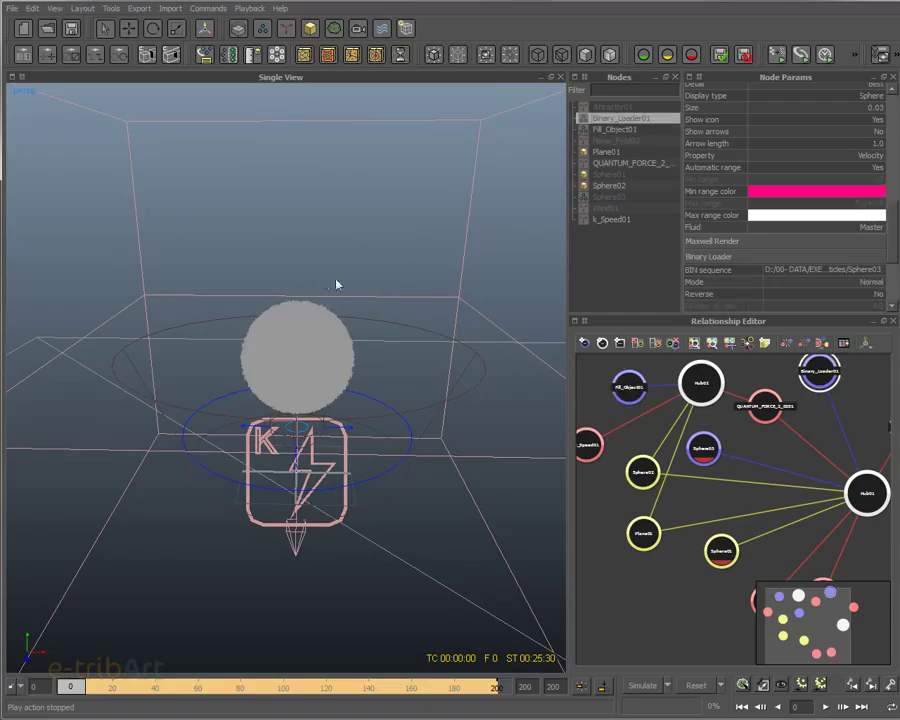
pyautogui.click(325, 364)
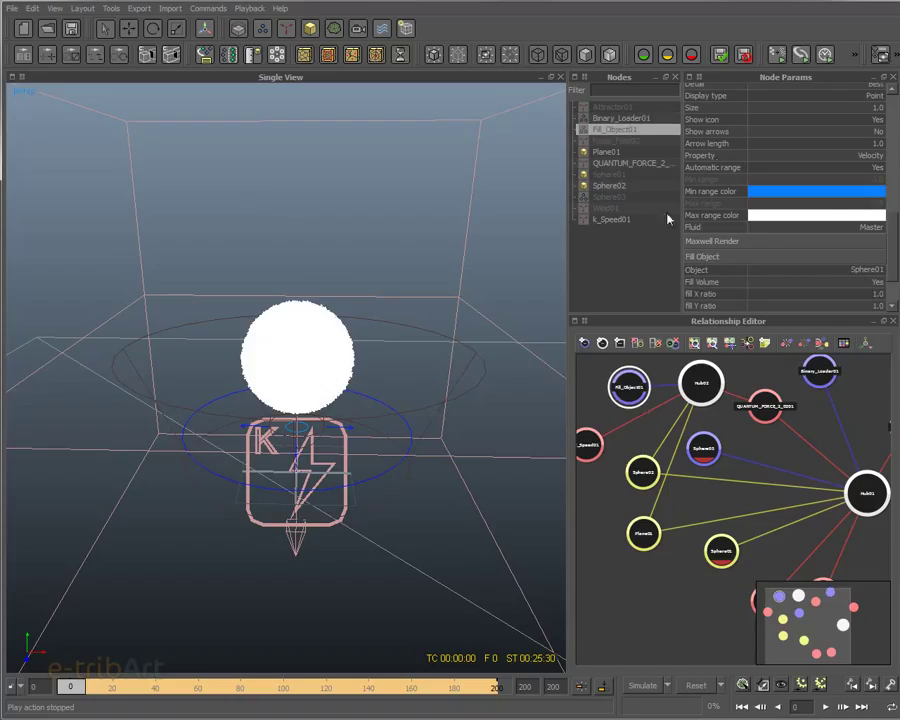
pyautogui.rightClick(629, 129)
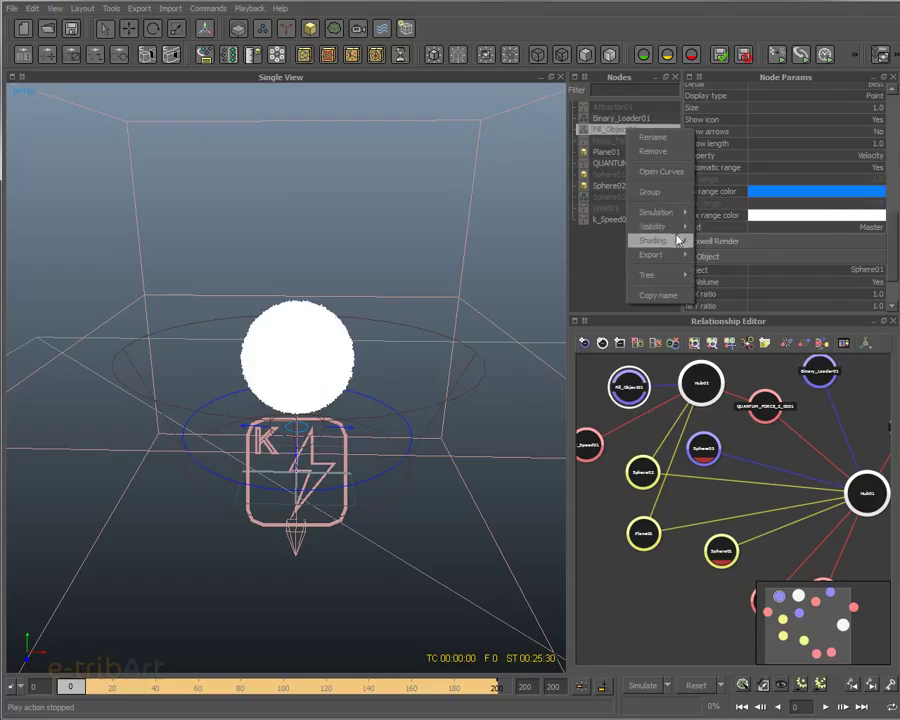
pyautogui.moveTo(677, 232)
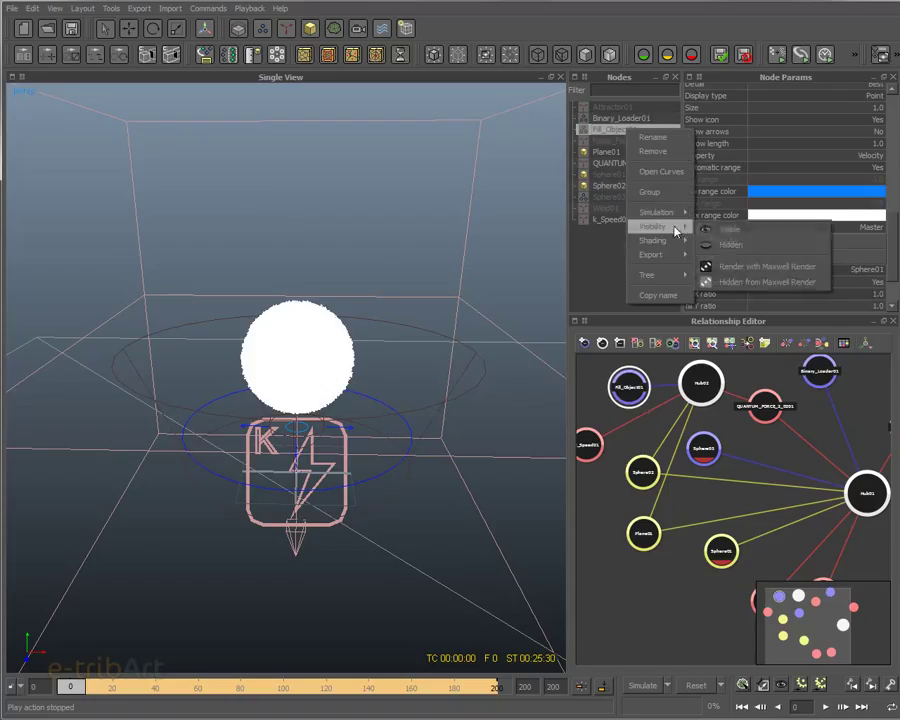
pyautogui.click(727, 247)
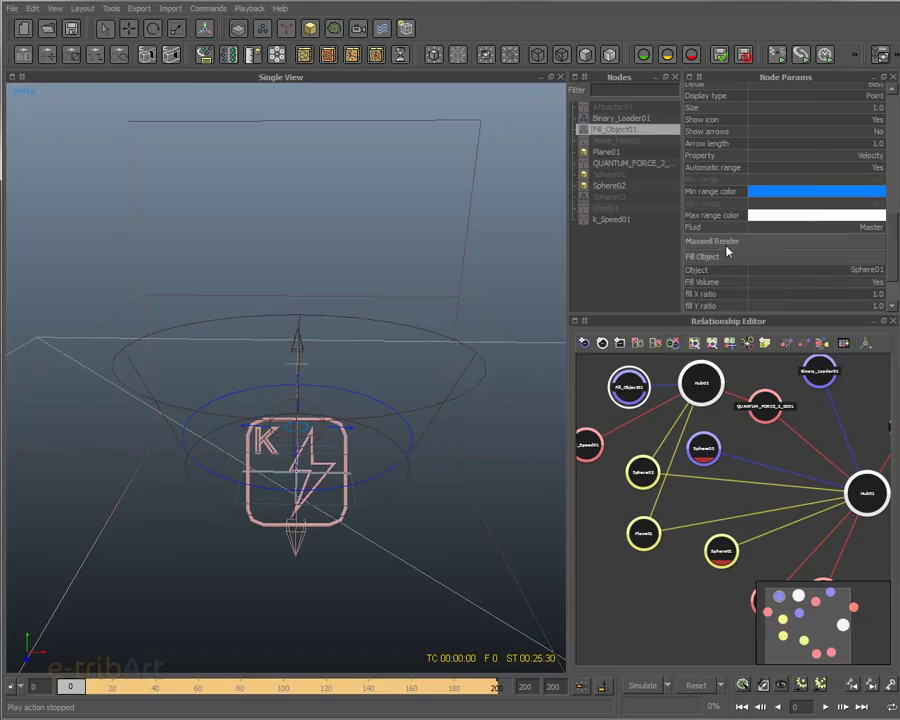
# Step: Select Binary_Loader01, play its particles from frame 0, and stop at frame 12 to inspect them up close
pyautogui.click(621, 118)
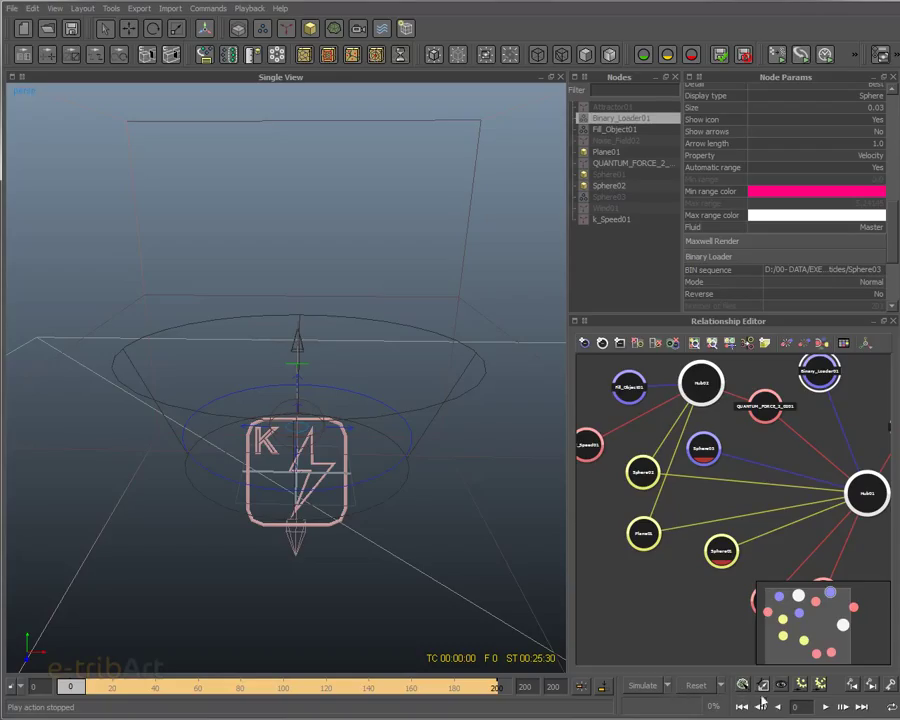
pyautogui.click(826, 708)
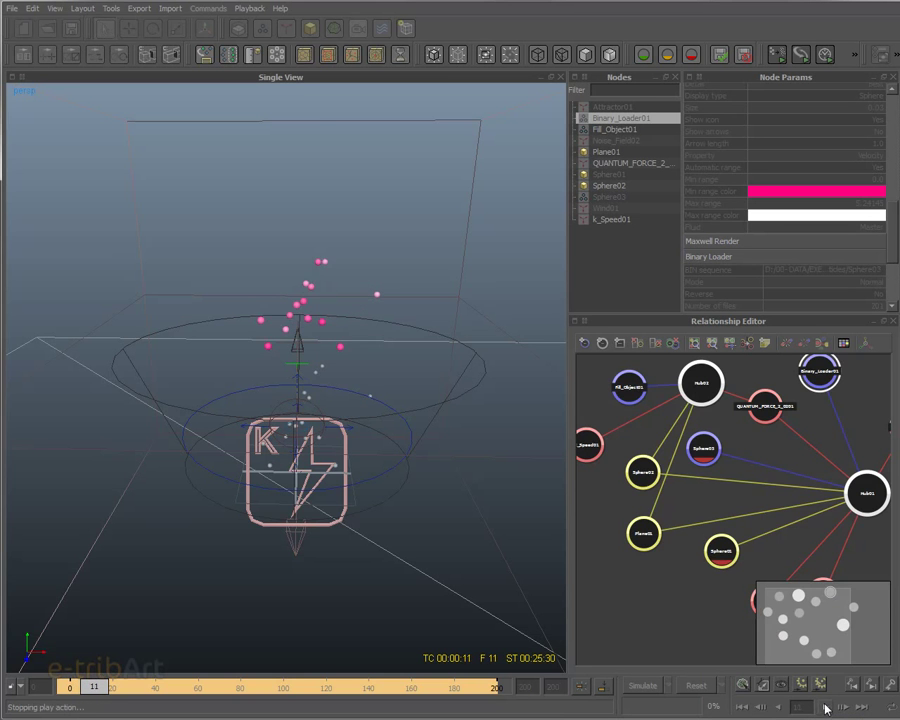
pyautogui.click(826, 708)
pyautogui.keyDown('alt'); pyautogui.moveTo(310, 360); pyautogui.dragTo(325, 340); pyautogui.keyUp('alt')
pyautogui.scroll(2, 325, 340)
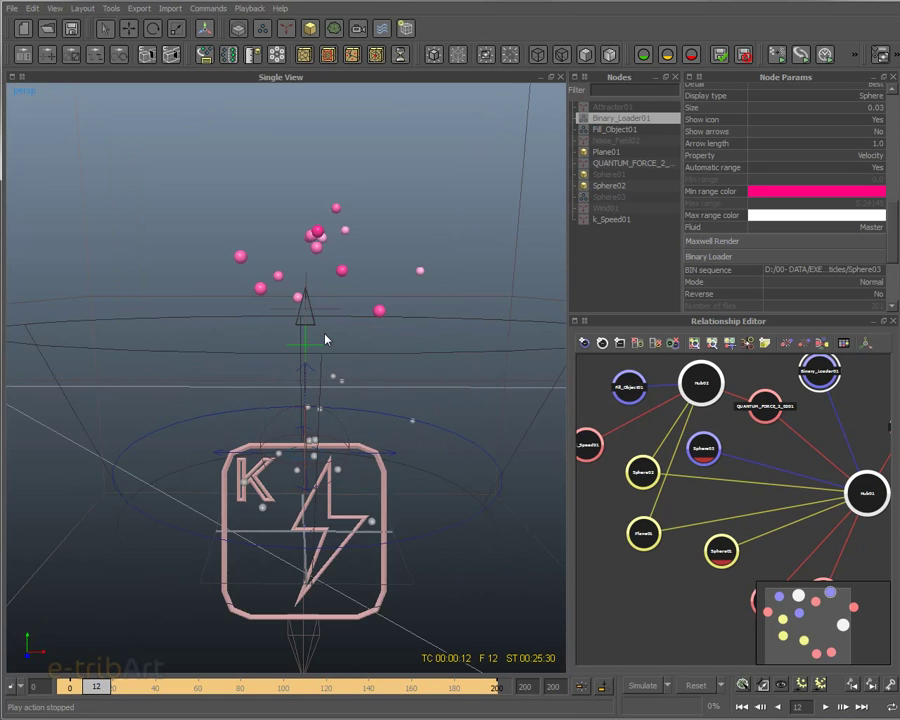
# Step: Review Binary_Loader01's node parameters, including its display and loader settings and particle resolution, in an enlarged parameter area
pyautogui.moveTo(893, 230)
pyautogui.mouseDown()
pyautogui.moveTo(884, 258)
pyautogui.moveTo(891, 262)
pyautogui.moveTo(893, 240)
pyautogui.mouseUp()
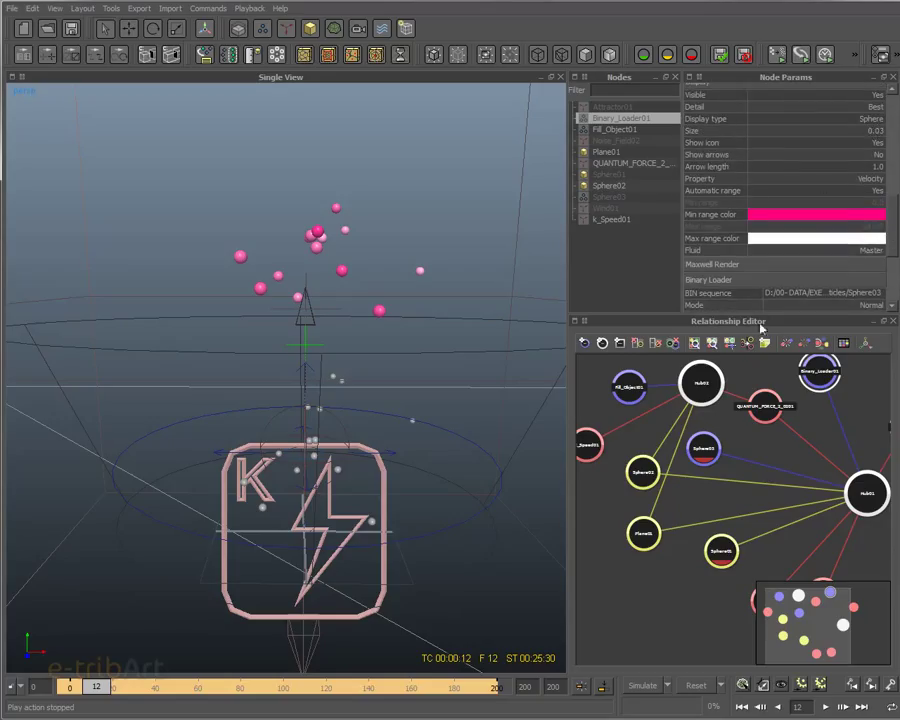
pyautogui.moveTo(762, 316); pyautogui.dragTo(760, 356)
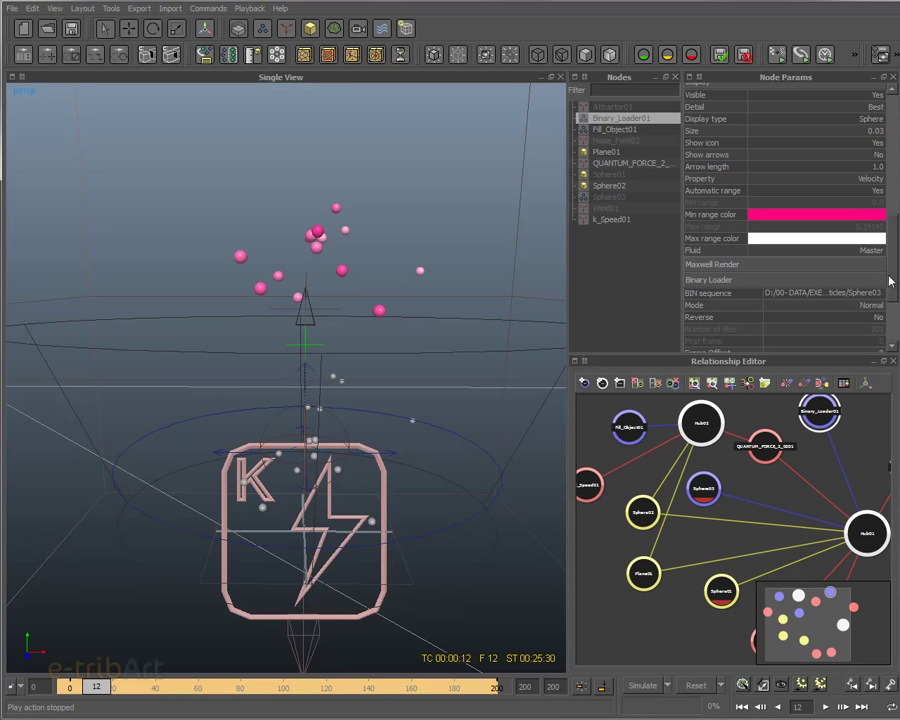
pyautogui.scroll(5, 893, 285)
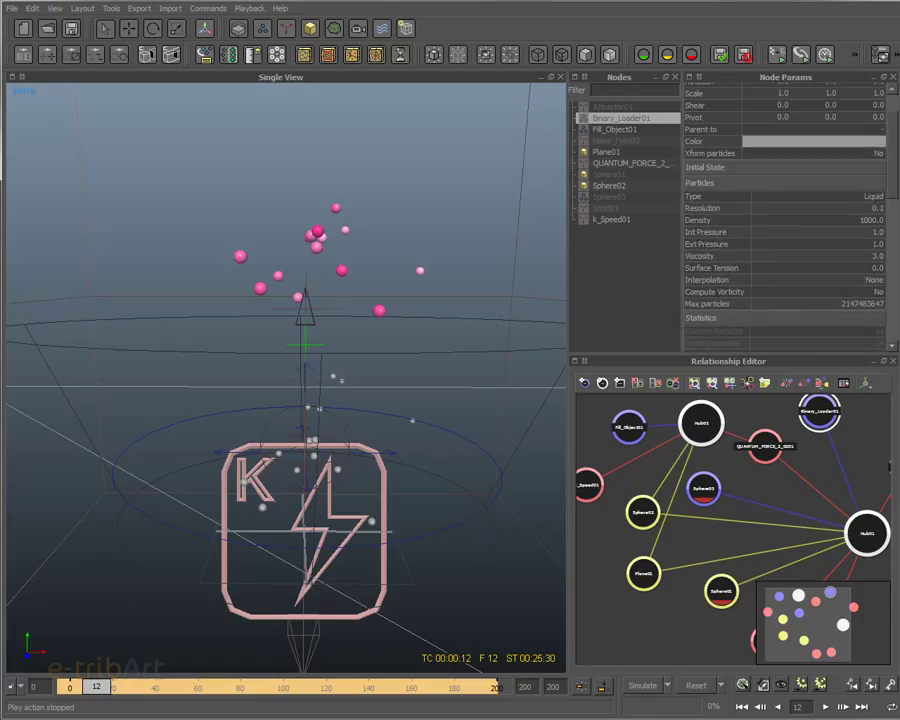
pyautogui.moveTo(895, 183); pyautogui.dragTo(895, 158)
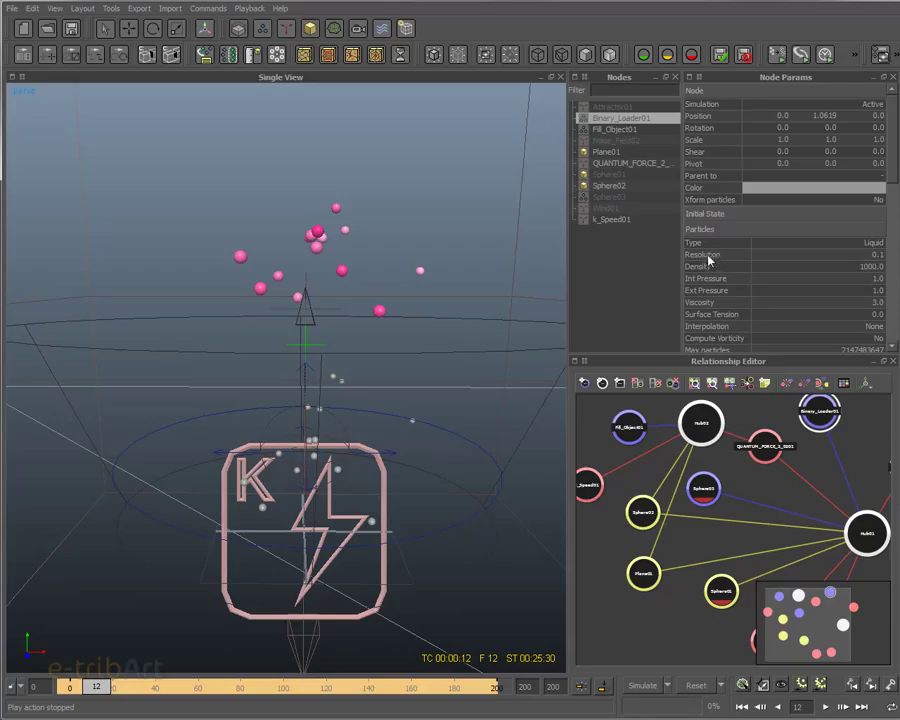
pyautogui.doubleClick(868, 255)
pyautogui.scroll(-4, 888, 183)
pyautogui.scroll(2, 886, 186)
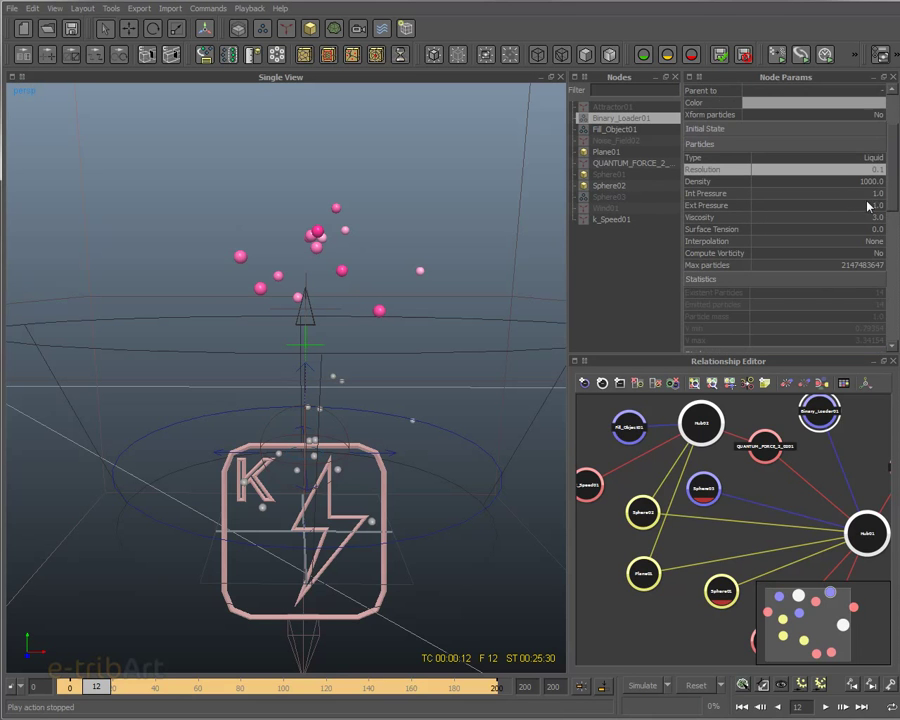
pyautogui.moveTo(892, 186); pyautogui.dragTo(892, 122)
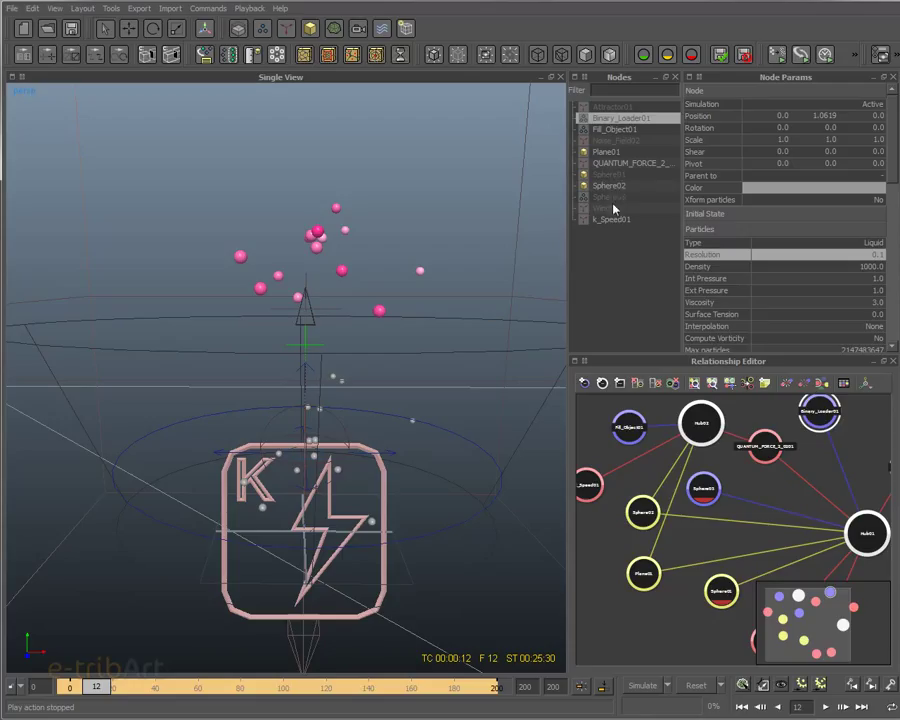
# Step: Select the Sphere03 emitter and examine its particle, display, speed and randomness parameters
pyautogui.click(583, 198)
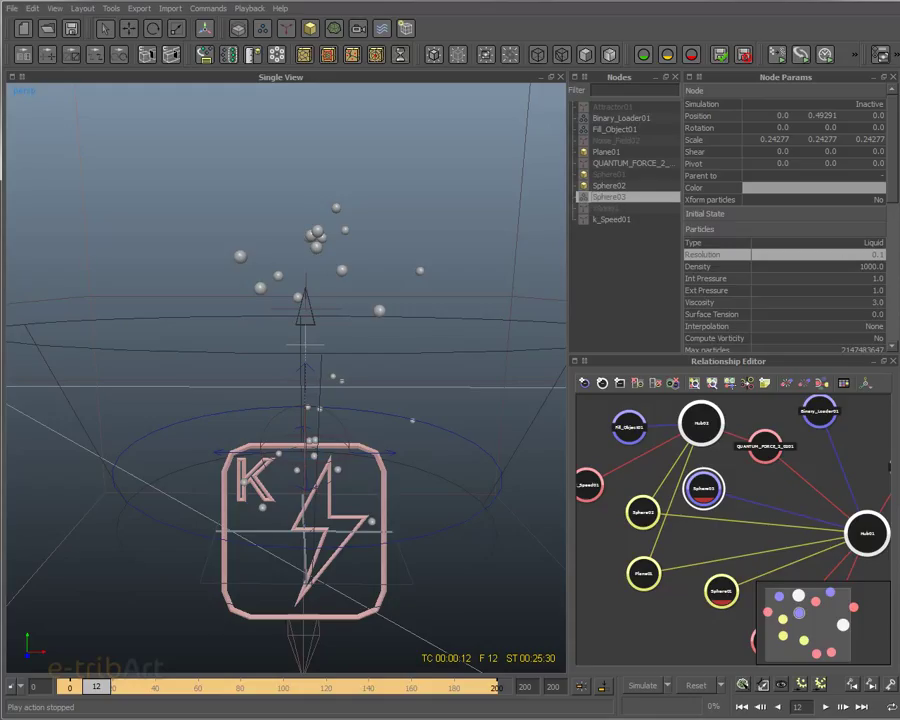
pyautogui.scroll(-2, 894, 188)
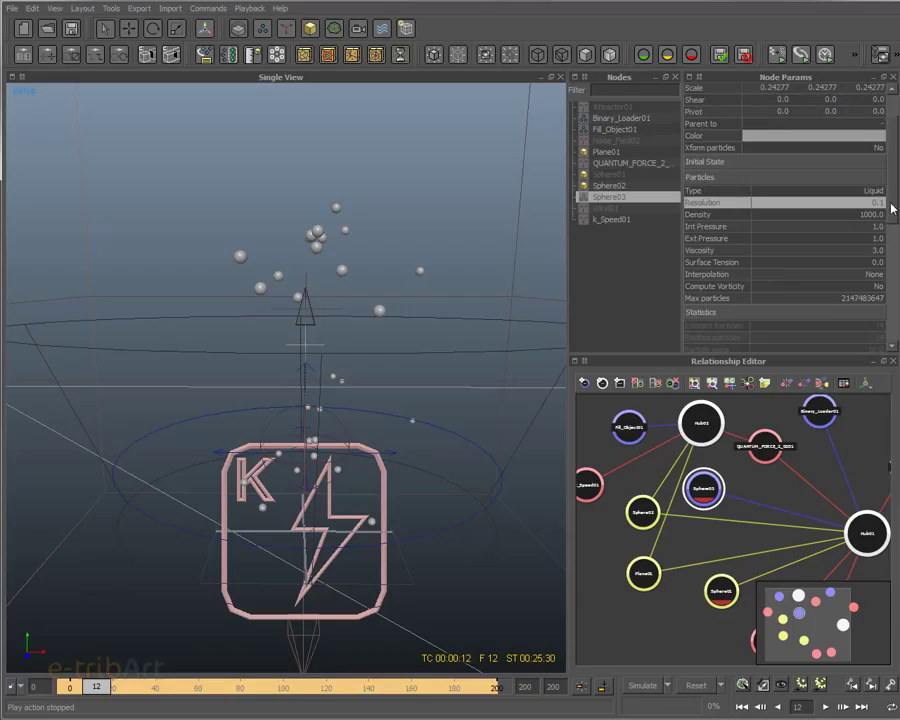
pyautogui.scroll(-1, 890, 211)
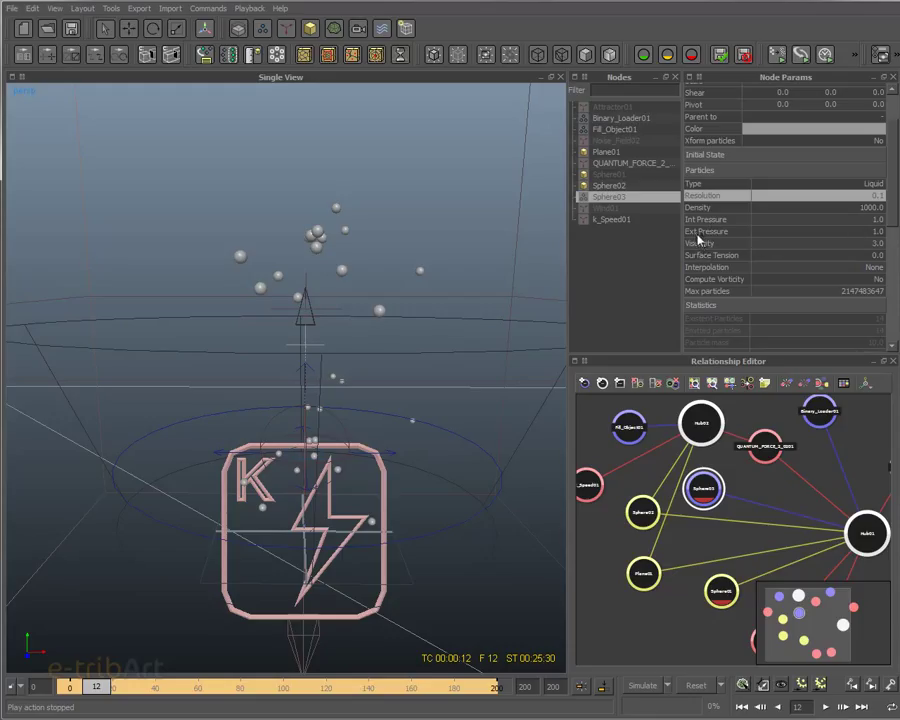
pyautogui.scroll(-3, 888, 267)
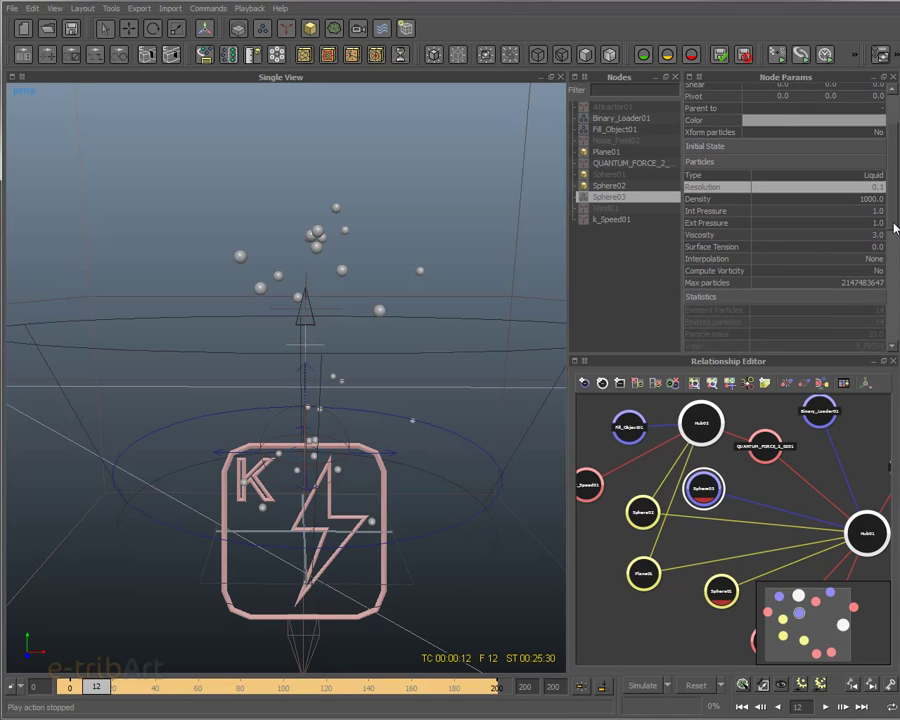
pyautogui.scroll(-5, 888, 267)
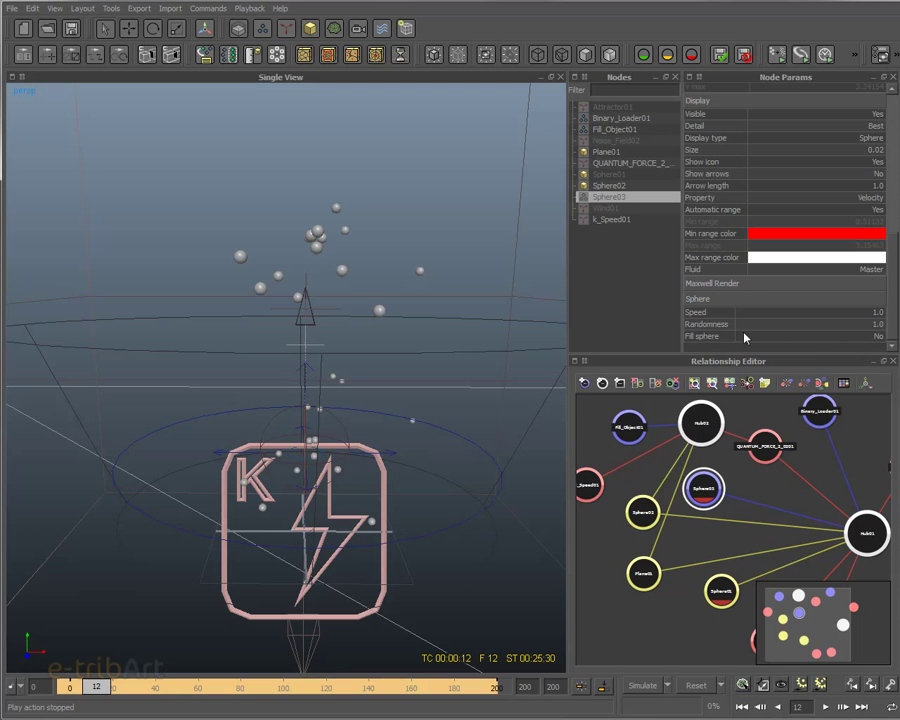
pyautogui.scroll(2, 893, 313)
pyautogui.scroll(-1, 893, 313)
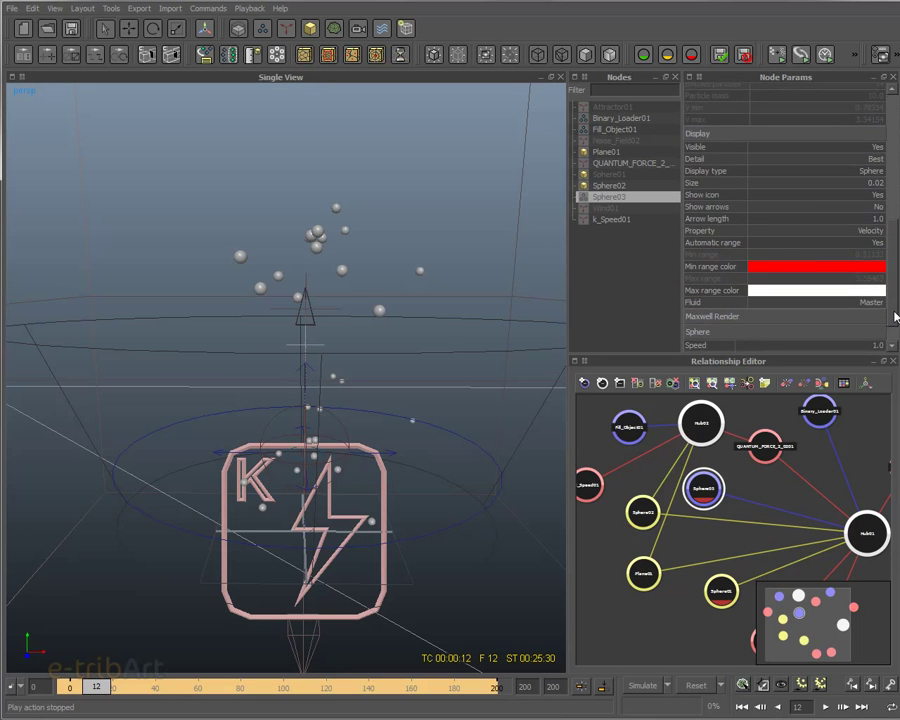
pyautogui.scroll(2, 894, 310)
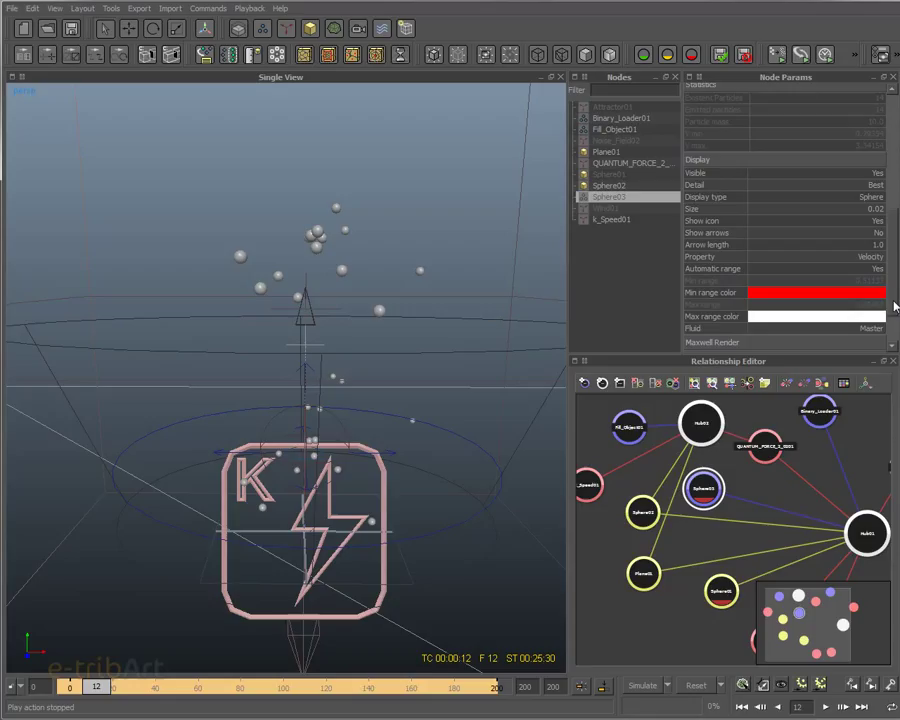
# Step: Set Sphere03's visibility to Visible, with Plane01 also in the selection, and inspect its particles
pyautogui.keyDown('shift'); pyautogui.click(348, 438); pyautogui.keyUp('shift')
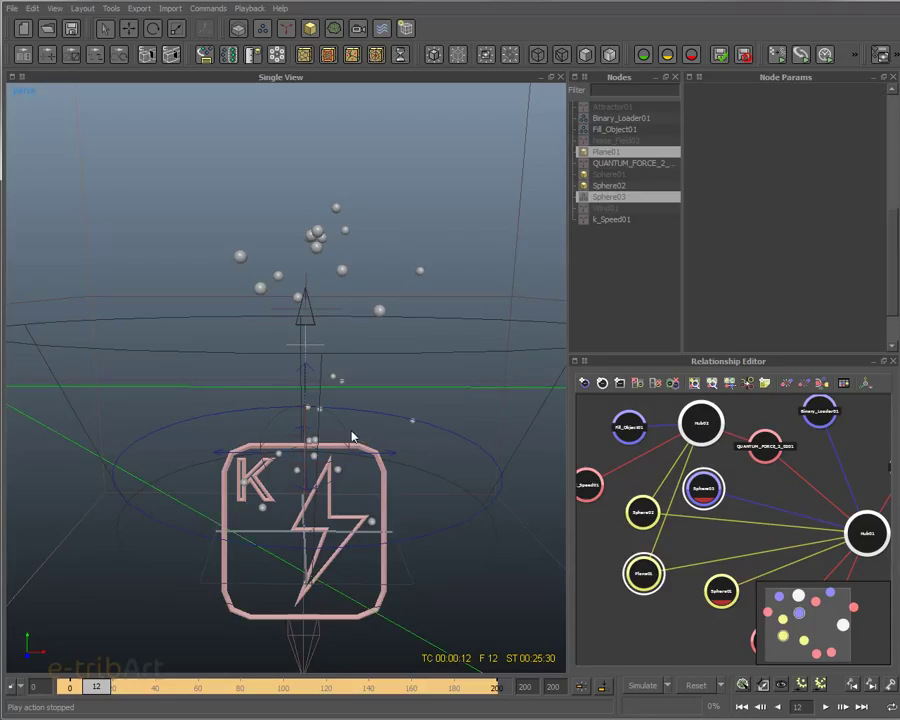
pyautogui.rightClick(602, 202)
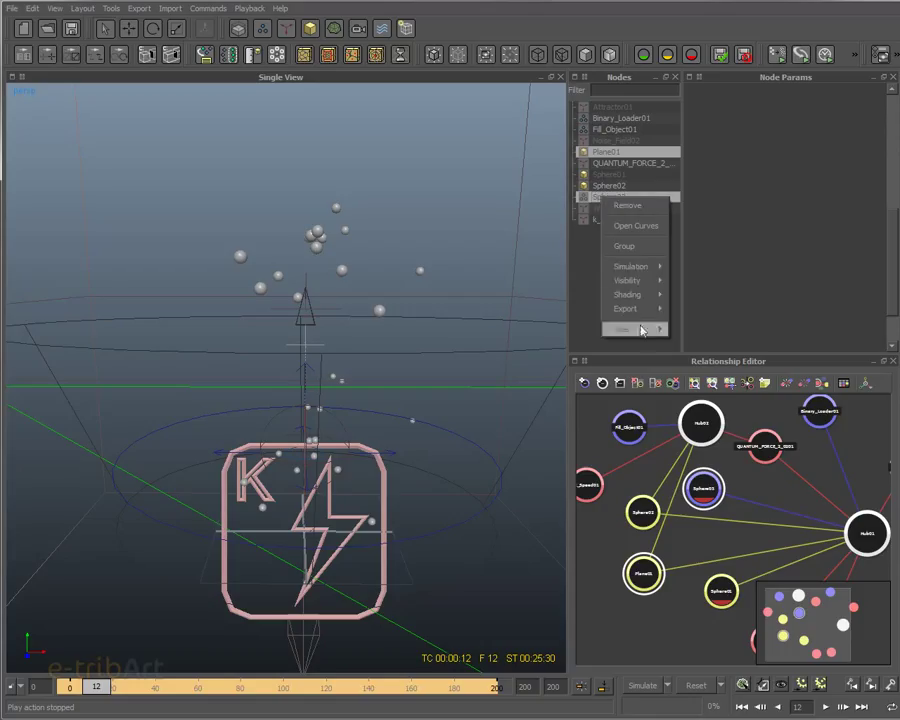
pyautogui.moveTo(645, 285)
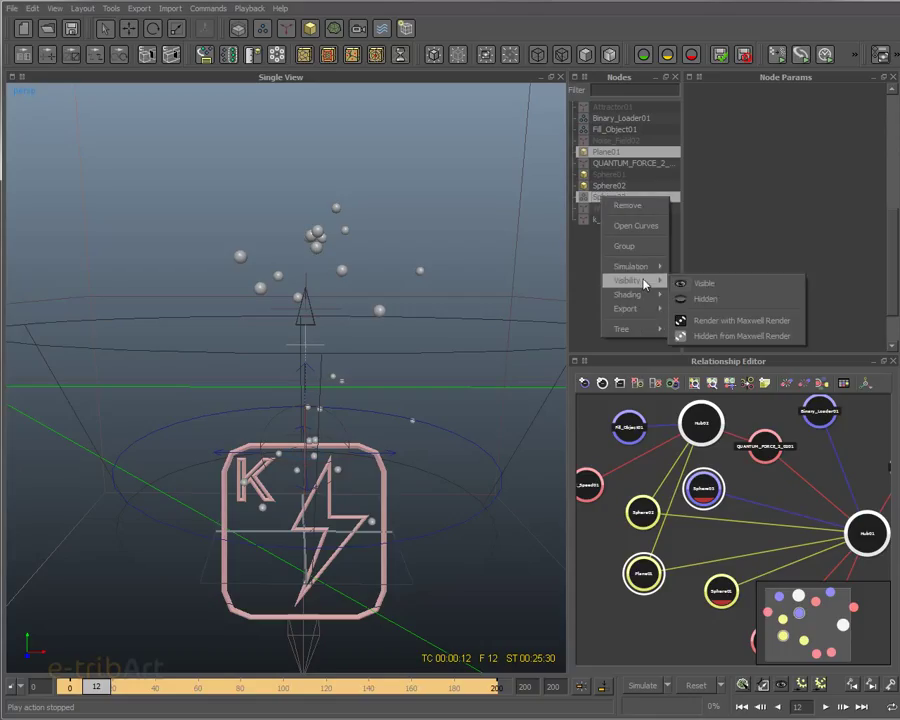
pyautogui.click(712, 286)
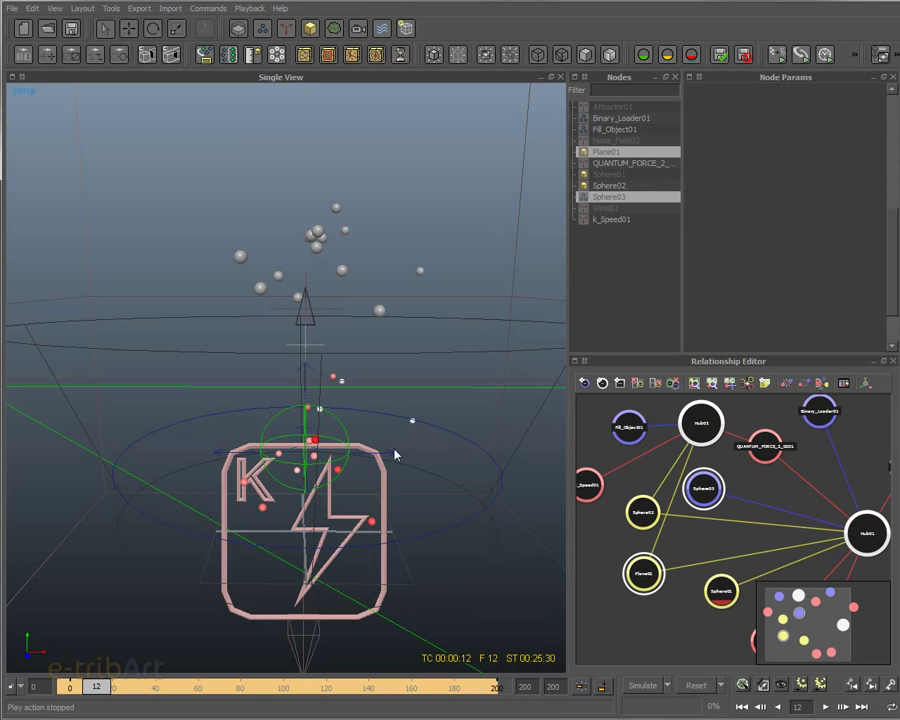
pyautogui.keyDown('alt'); pyautogui.moveTo(378, 439); pyautogui.dragTo(340, 409); pyautogui.keyUp('alt')
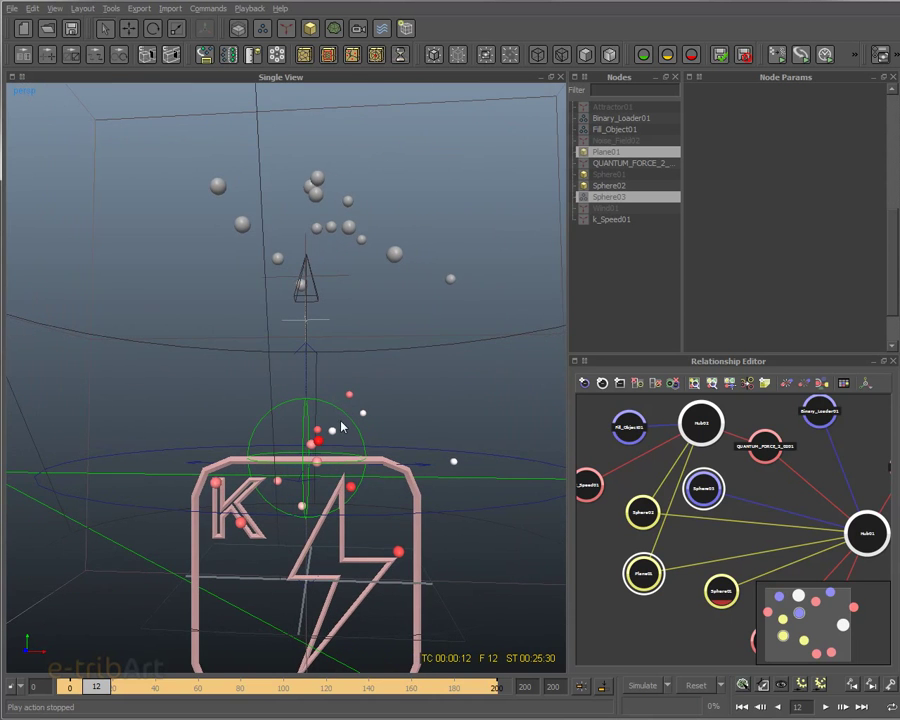
# Step: Review the available emitter types, including Sphere, without adding an emitter, and view the existing particles from farther away
pyautogui.click(262, 29)
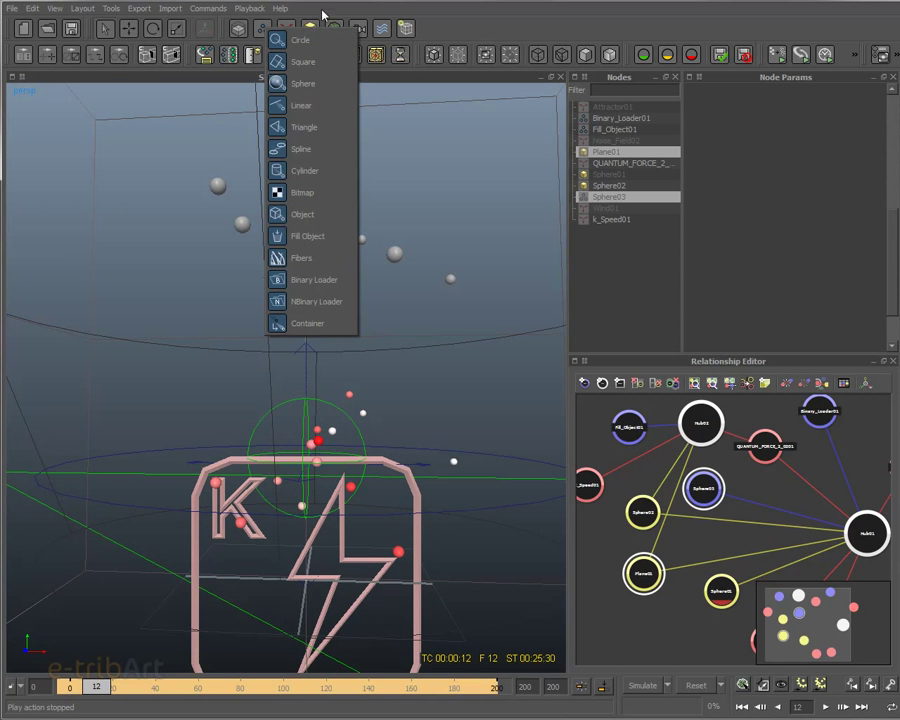
pyautogui.click(291, 88)
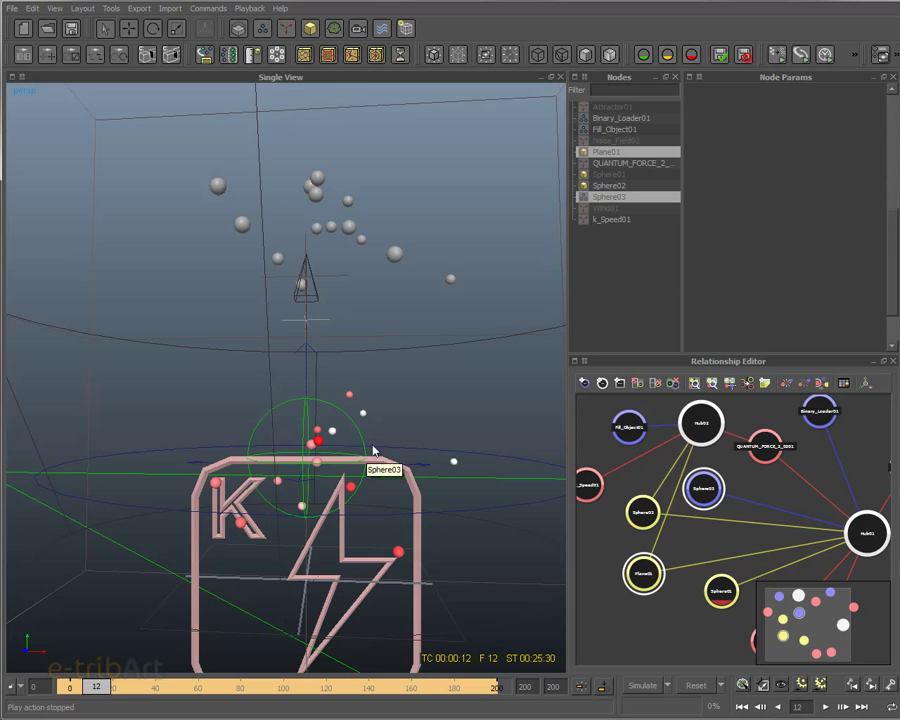
pyautogui.scroll(-2, 340, 470)
pyautogui.keyDown('alt'); pyautogui.moveTo(340, 470); pyautogui.dragTo(340, 488); pyautogui.keyUp('alt')
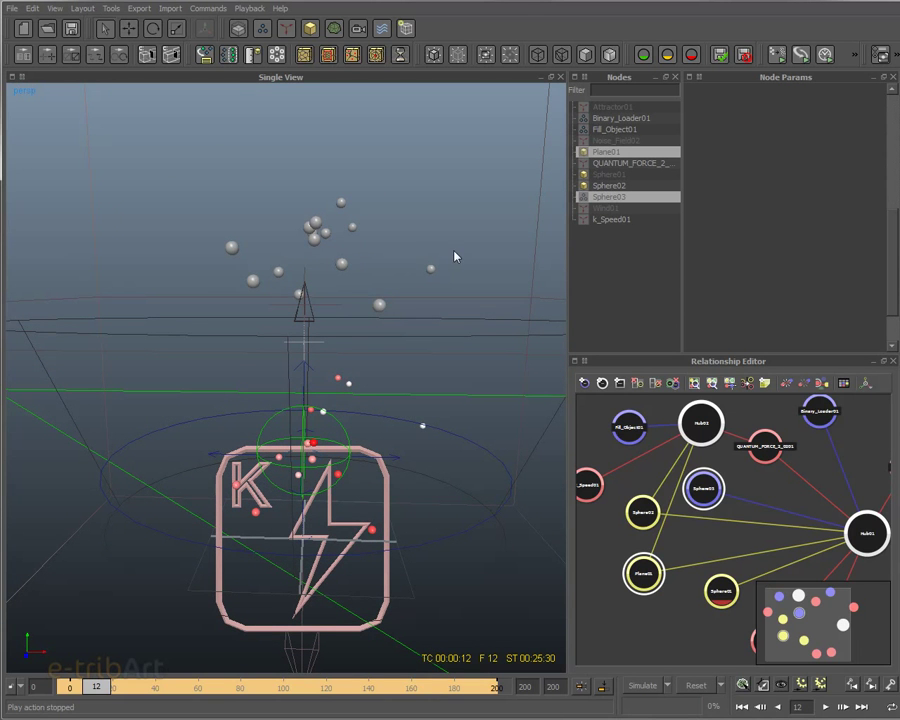
# Step: Select k_Speed01, Noise_Field02 and Attractor01 in turn to point out the scene's daemons
pyautogui.click(607, 220)
pyautogui.click(604, 208)
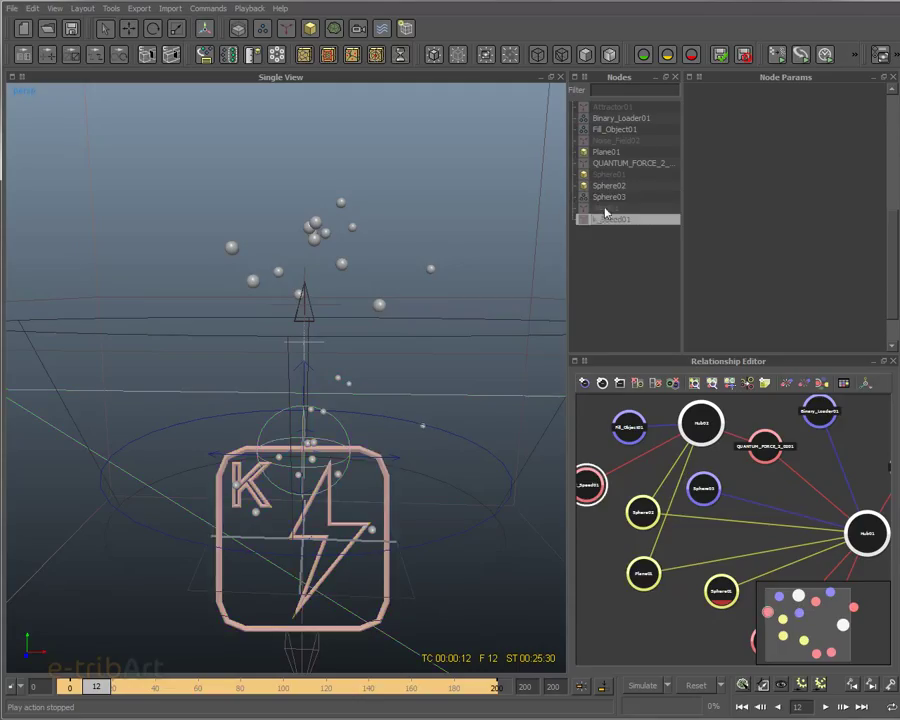
pyautogui.click(612, 141)
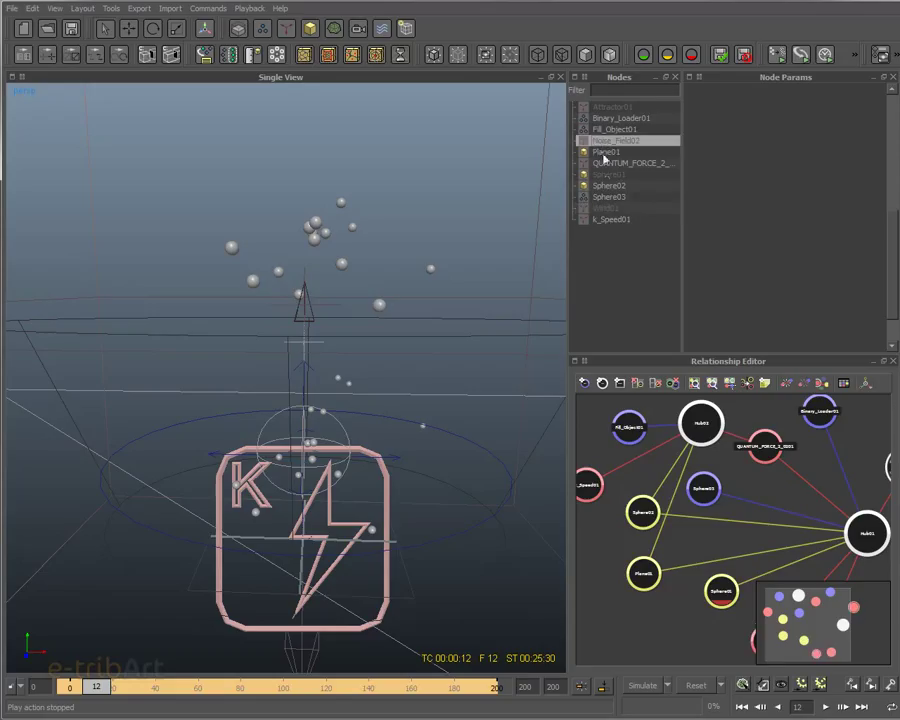
pyautogui.click(617, 108)
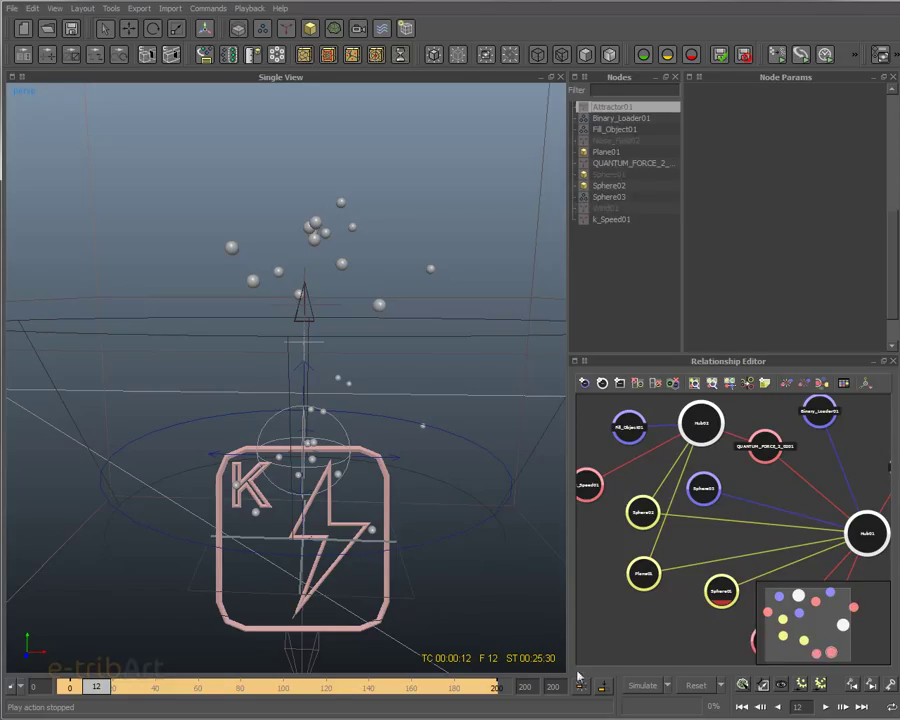
# Step: Play the particle animation from frame 0, watch it from a higher angle, and stop at frame 42
pyautogui.click(827, 707)
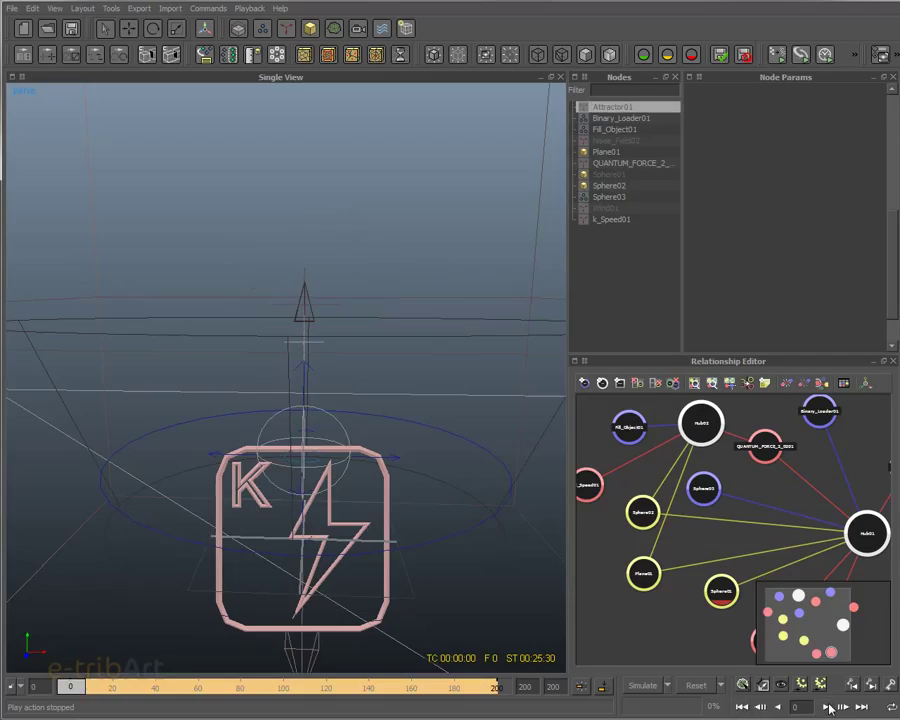
pyautogui.click(827, 707)
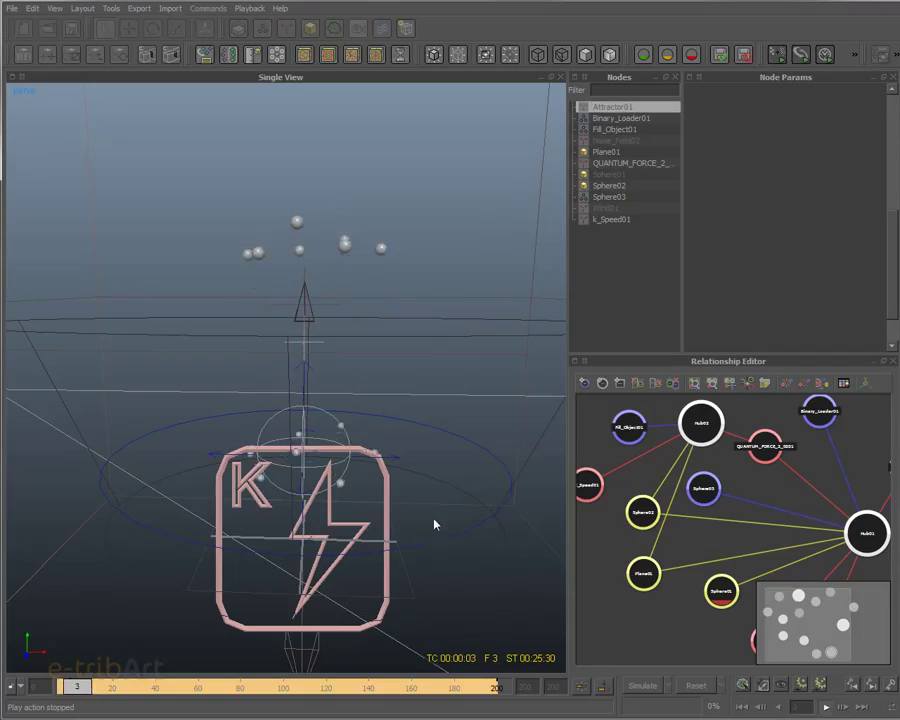
pyautogui.scroll(-3, 427, 518)
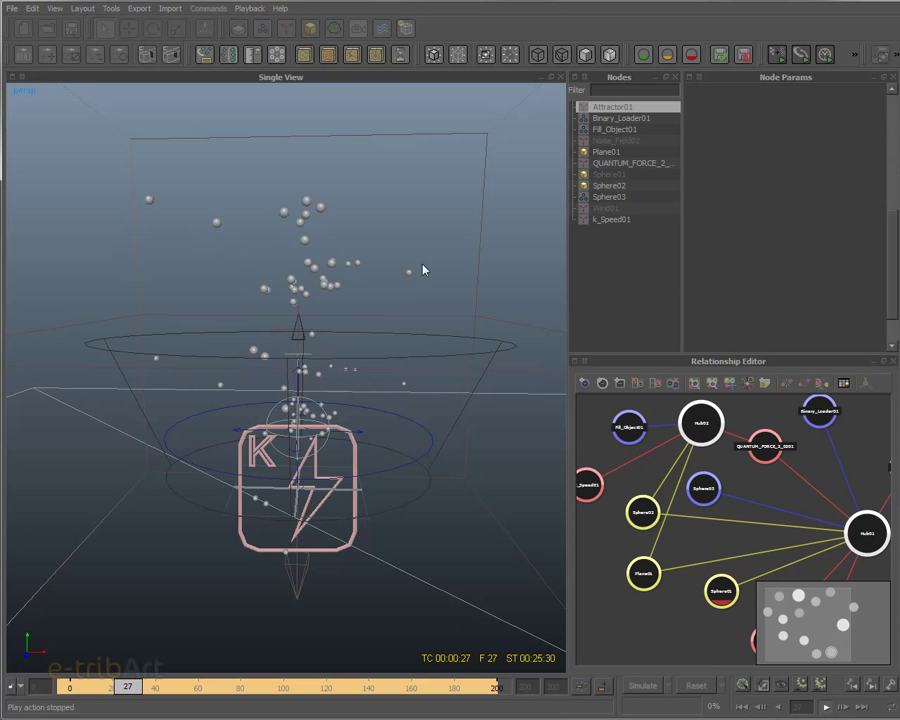
pyautogui.moveTo(410, 424)
pyautogui.keyDown('alt'); pyautogui.mouseDown()
pyautogui.moveTo(352, 532)
pyautogui.moveTo(240, 471)
pyautogui.moveTo(316, 420)
pyautogui.moveTo(403, 433)
pyautogui.mouseUp(); pyautogui.keyUp('alt')
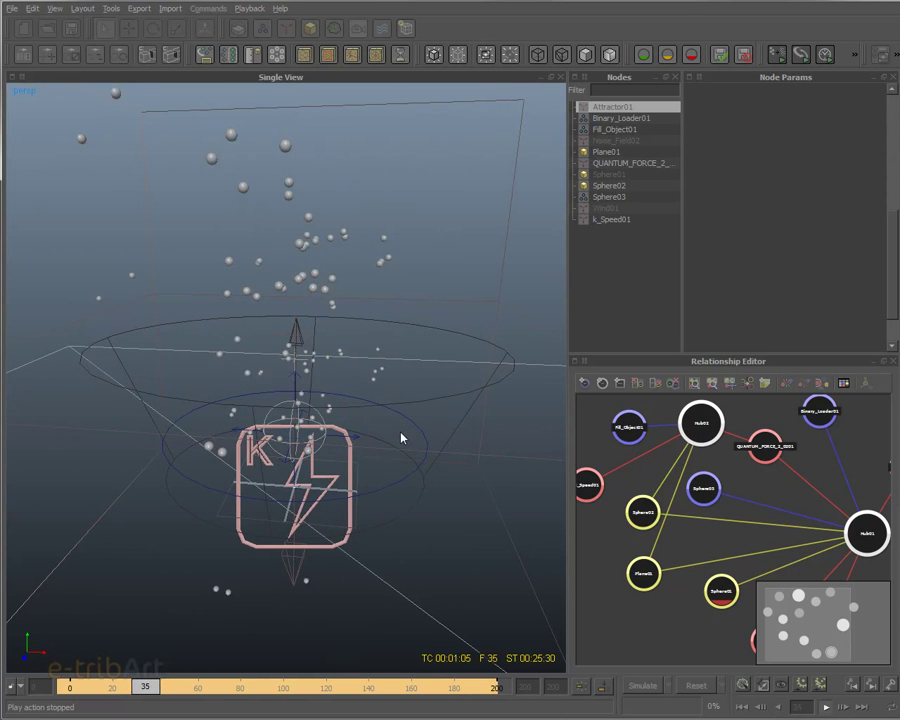
pyautogui.click(824, 708)
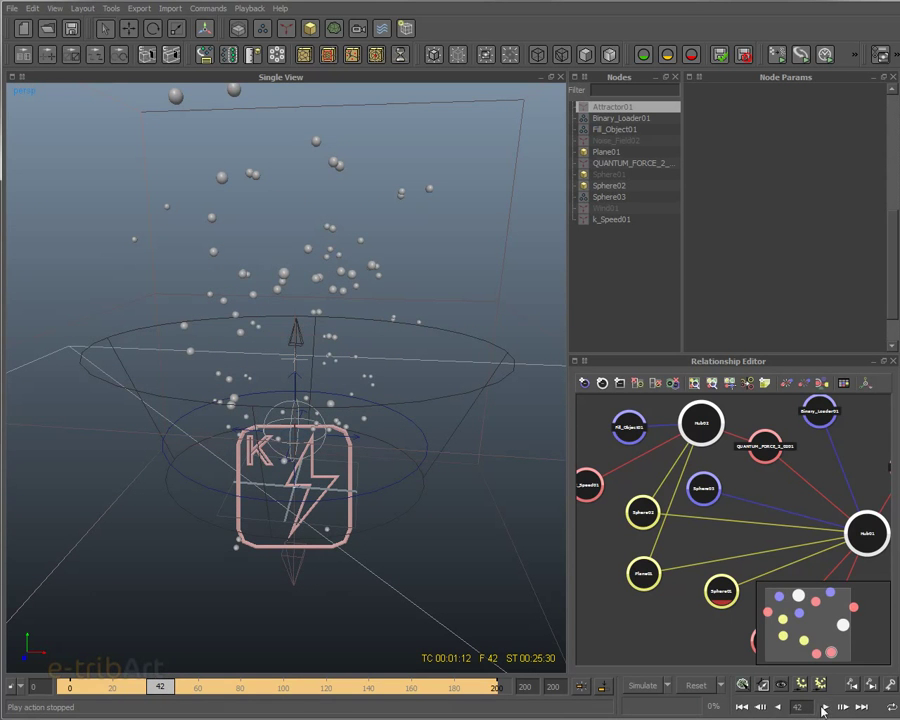
# Step: Set Sphere02's visibility to Visible and select Binary_Loader01 to inspect its particles relative to the sphere
pyautogui.click(612, 187)
pyautogui.rightClick(612, 187)
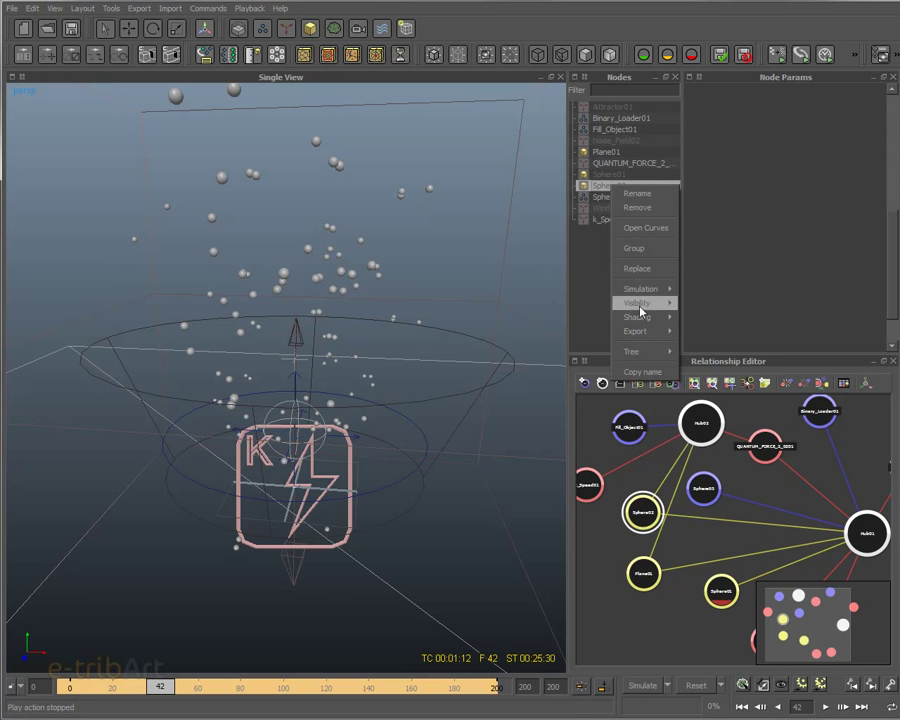
pyautogui.moveTo(650, 302)
pyautogui.click(713, 308)
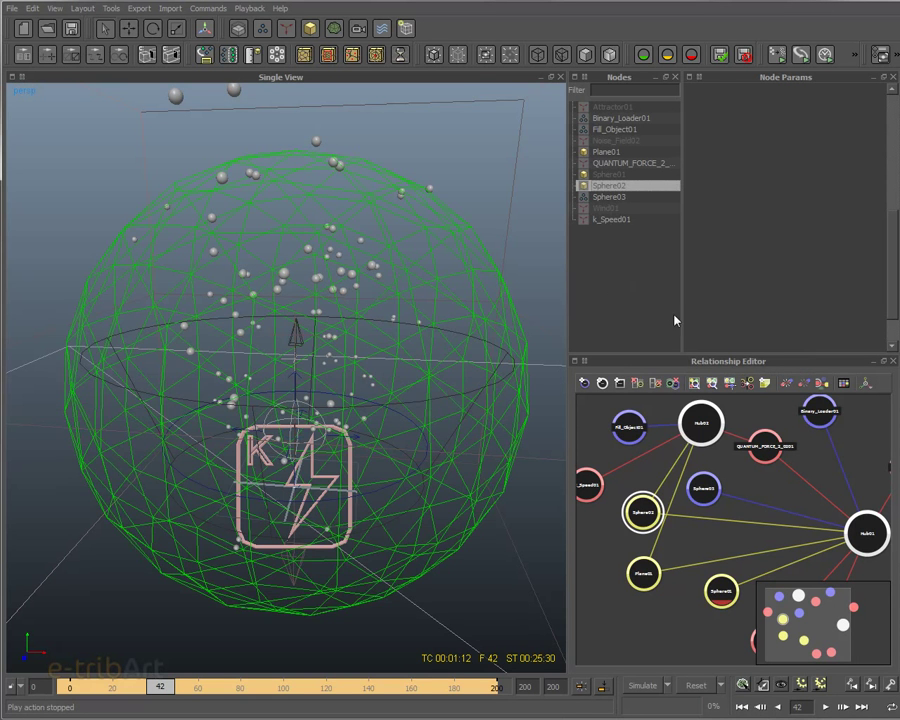
pyautogui.keyDown('alt'); pyautogui.moveTo(288, 326); pyautogui.dragTo(360, 413); pyautogui.keyUp('alt')
pyautogui.click(305, 284)
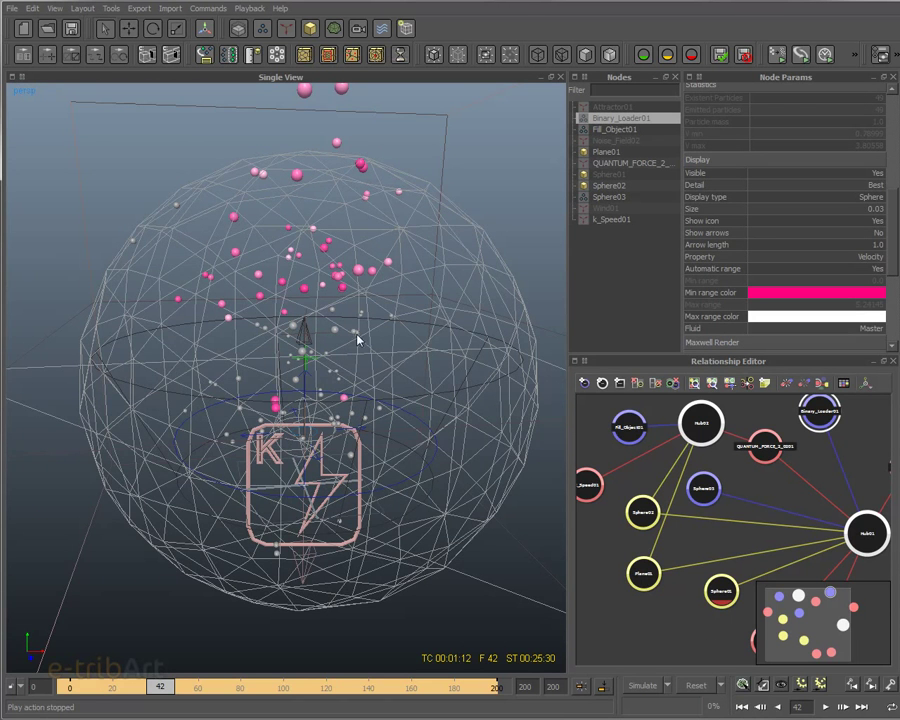
pyautogui.keyDown('alt'); pyautogui.moveTo(263, 292); pyautogui.dragTo(357, 396); pyautogui.keyUp('alt')
pyautogui.scroll(-3, 357, 396)
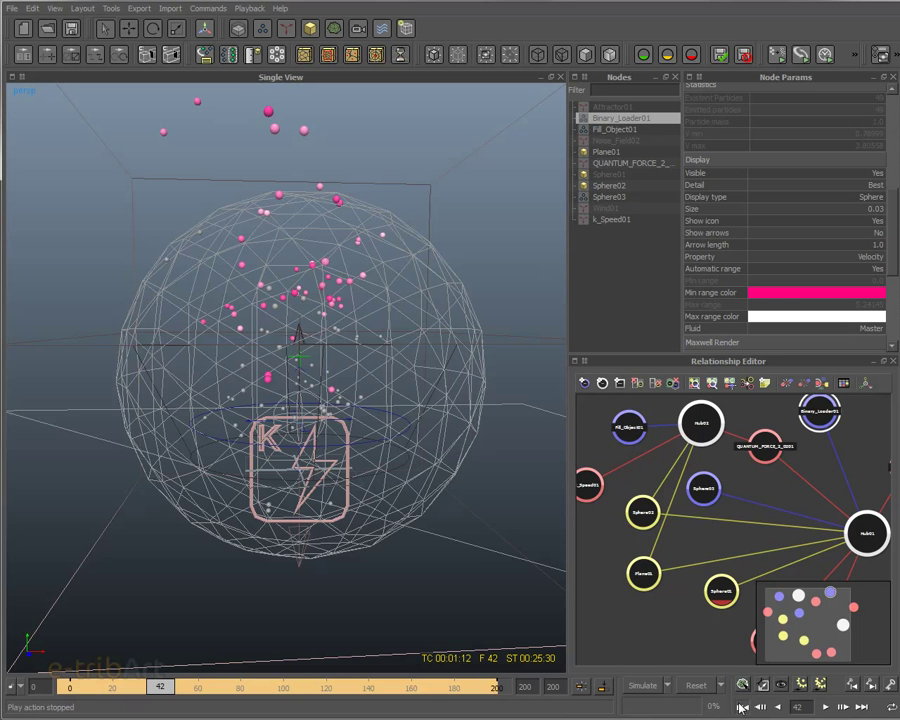
# Step: Set Sphere02's visibility to Hidden
pyautogui.click(612, 186)
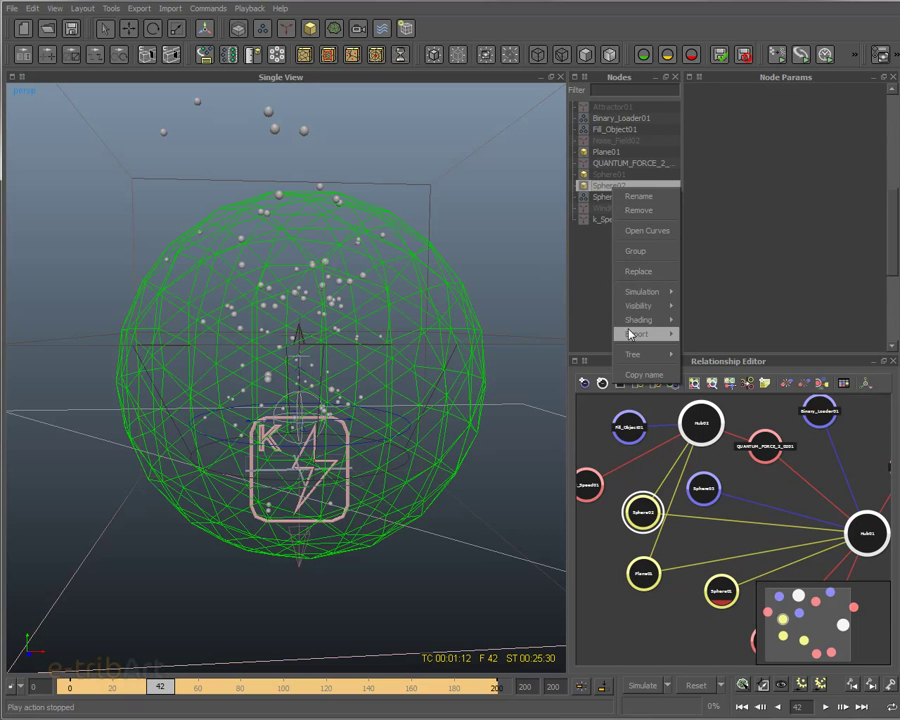
pyautogui.moveTo(640, 305)
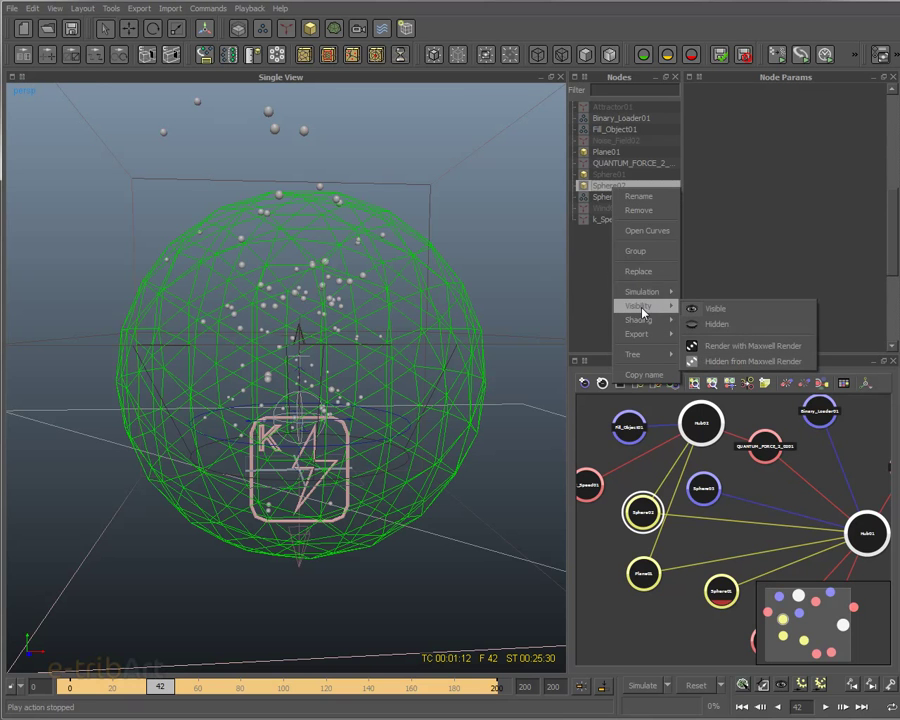
pyautogui.click(722, 312)
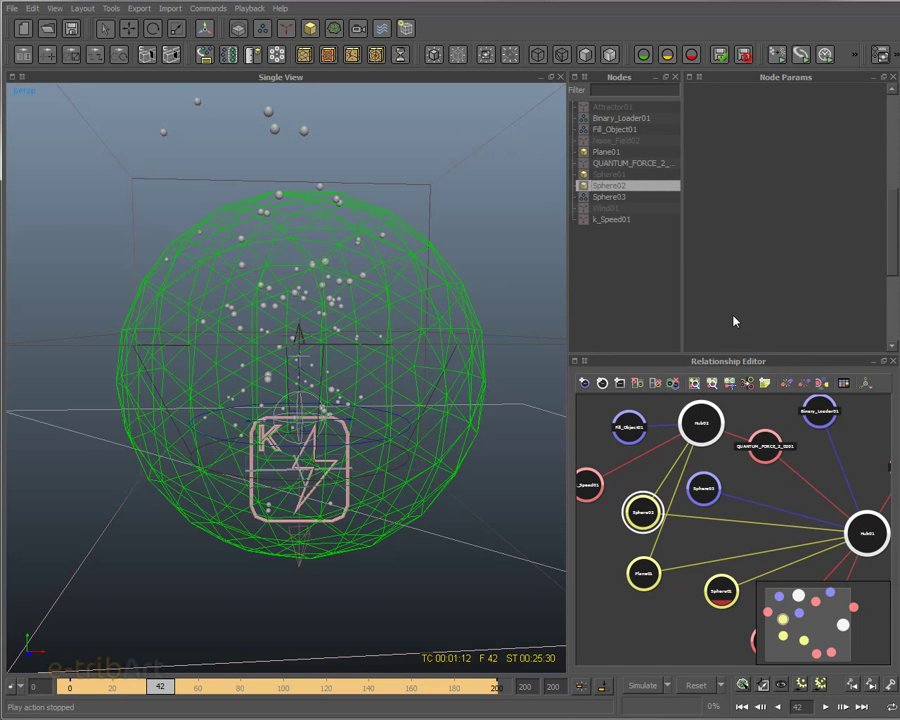
pyautogui.rightClick(612, 186)
pyautogui.moveTo(652, 313)
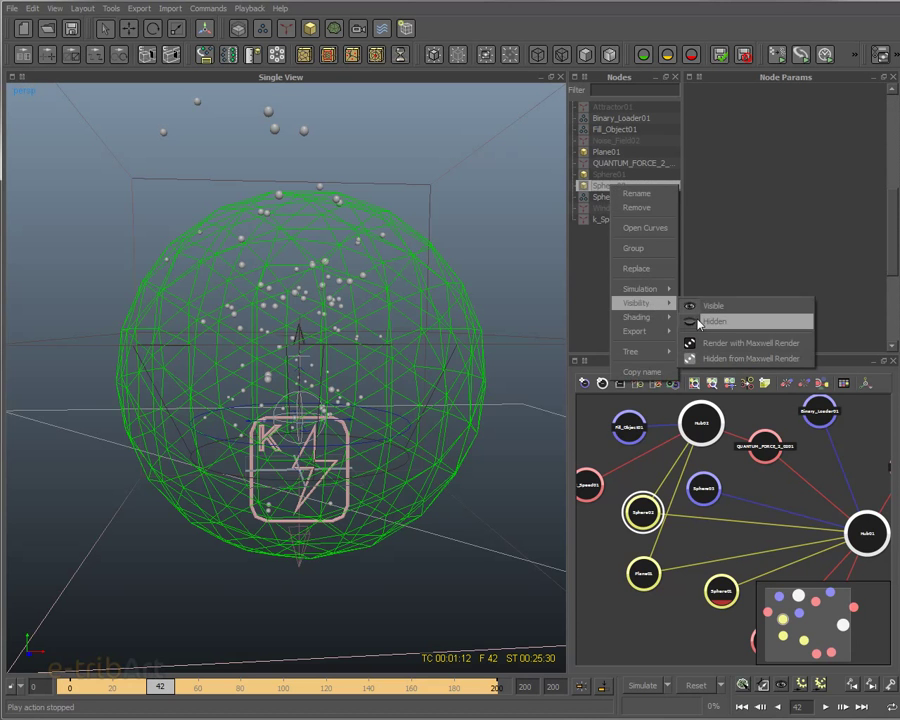
pyautogui.click(714, 321)
# Step: Select Binary_Loader01, review its display and loader parameters, and replay its particles from frame 0 to frame 36
pyautogui.click(363, 331)
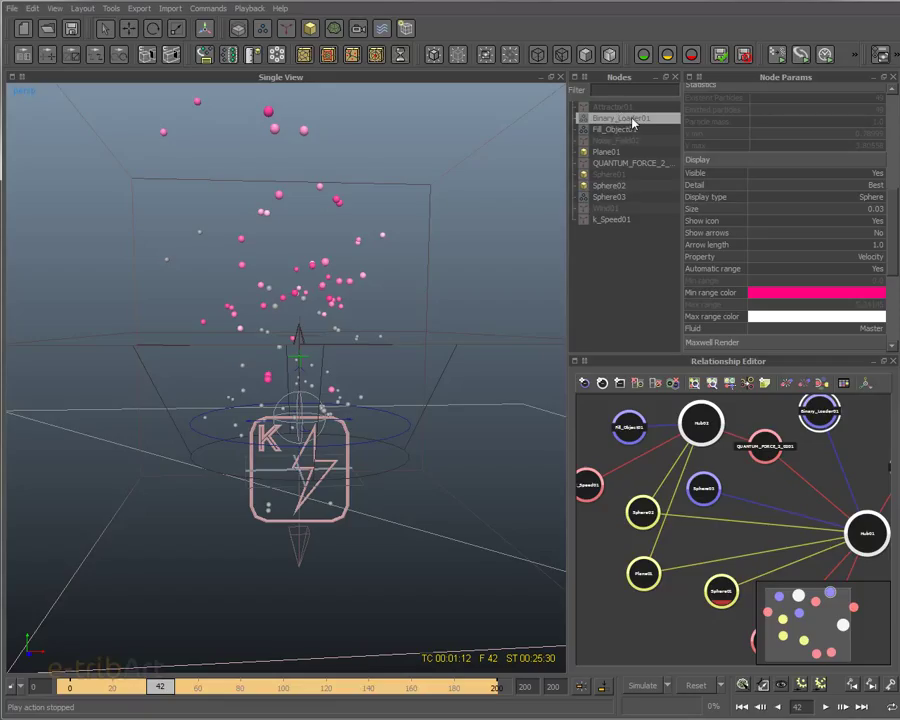
pyautogui.moveTo(894, 239); pyautogui.dragTo(895, 272)
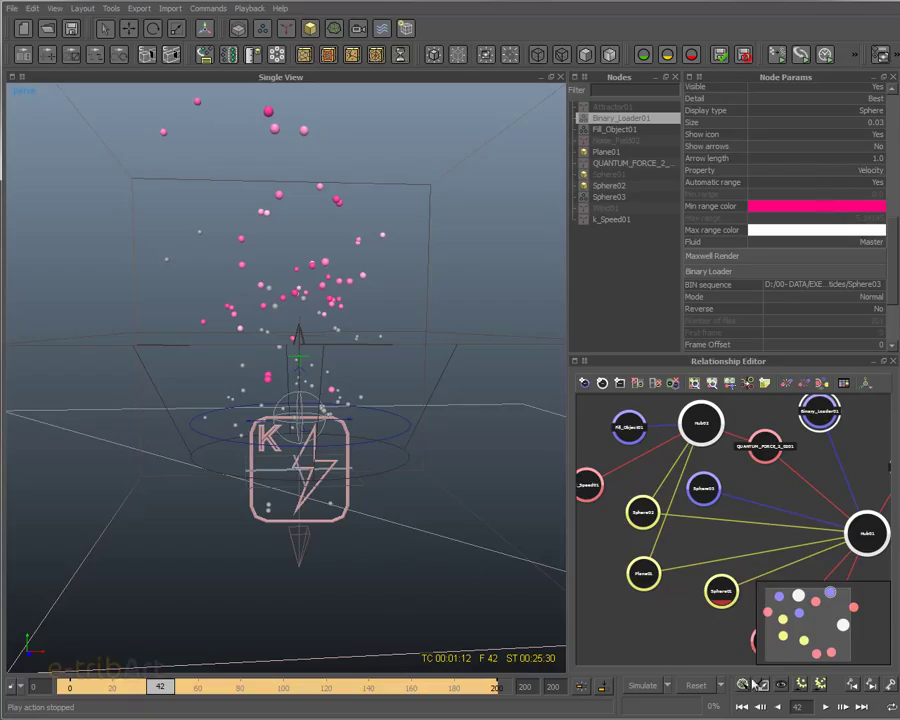
pyautogui.click(741, 707)
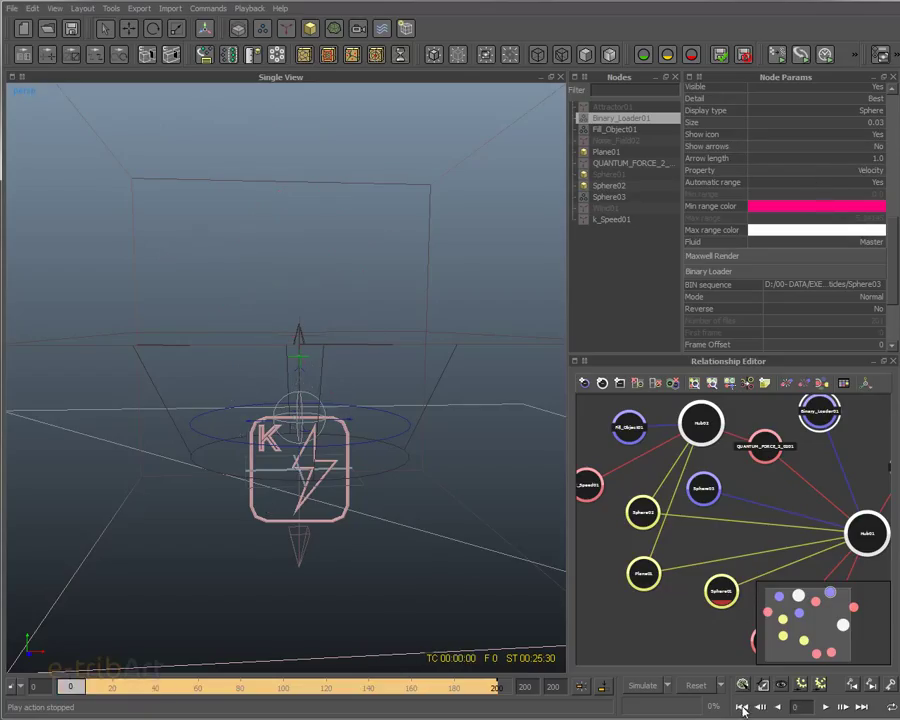
pyautogui.click(828, 708)
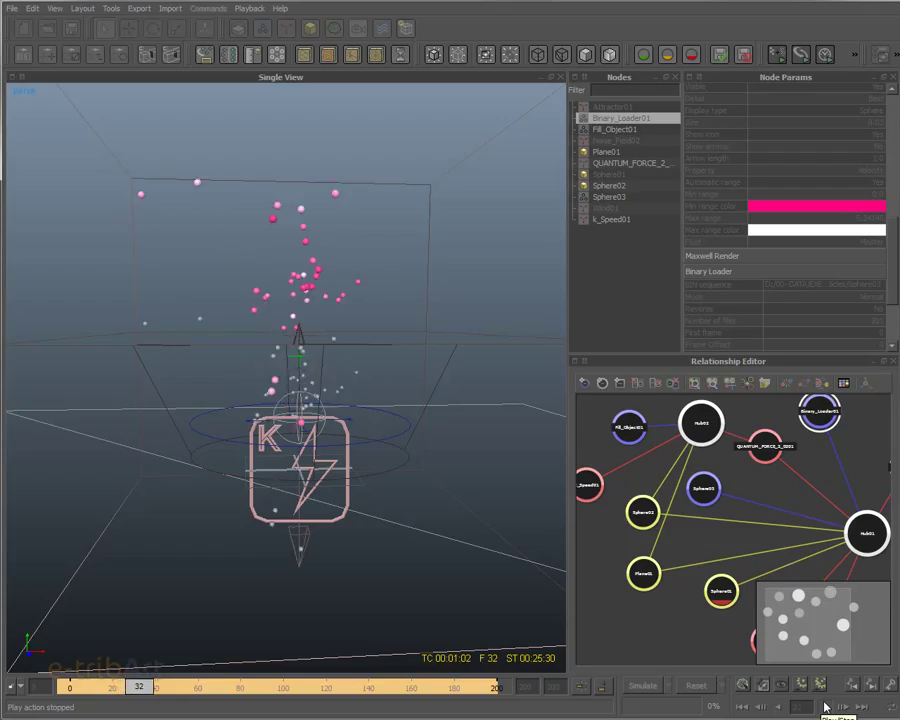
pyautogui.click(826, 707)
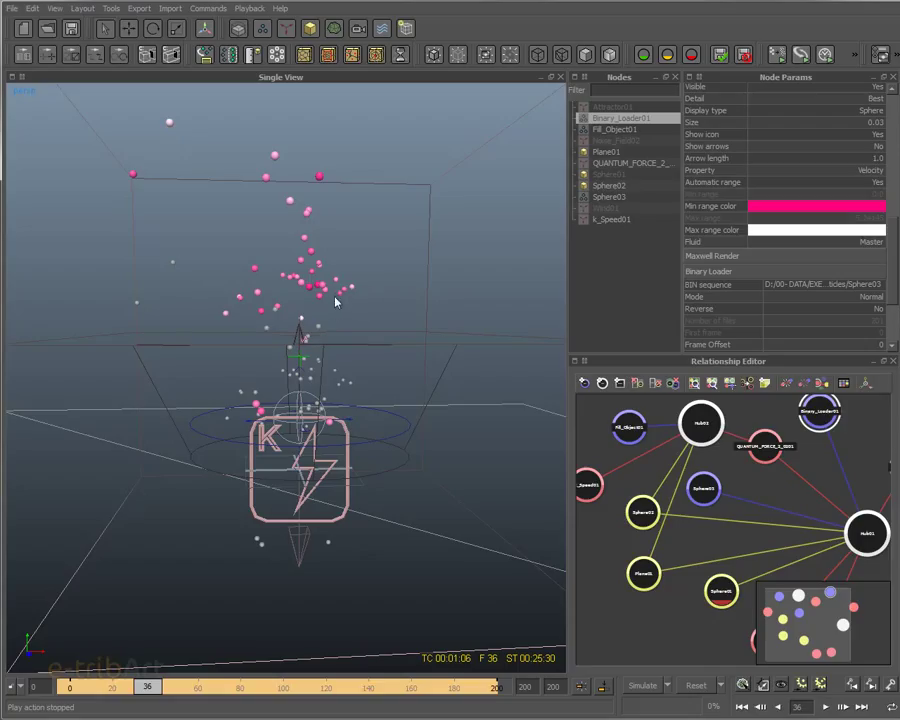
# Step: Set Sphere02's visibility to Visible at frame 36
pyautogui.click(605, 186)
pyautogui.rightClick(605, 188)
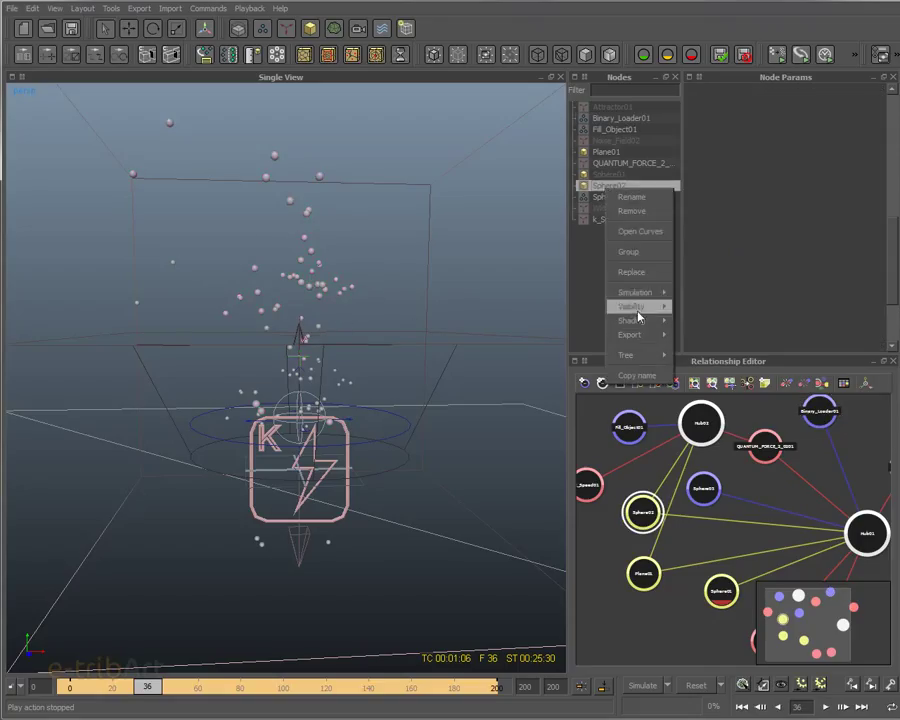
pyautogui.moveTo(638, 306)
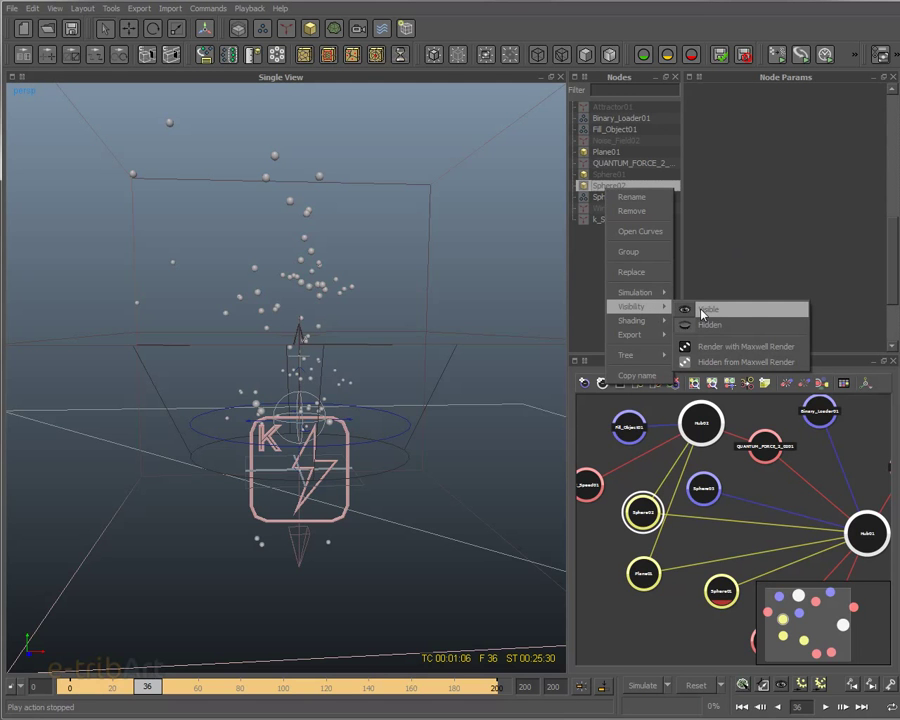
pyautogui.click(703, 312)
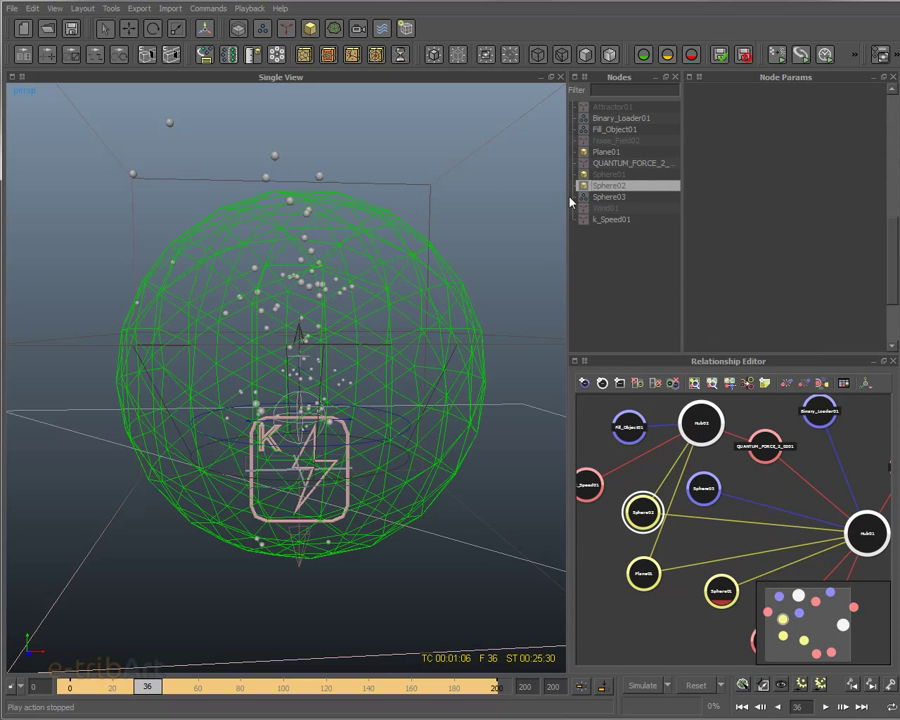
# Step: Select the QUANTUM_FORCE_2 daemon and locate its QUANTUM FORCE 2 entry among the plugin daemons without adding another
pyautogui.click(432, 183)
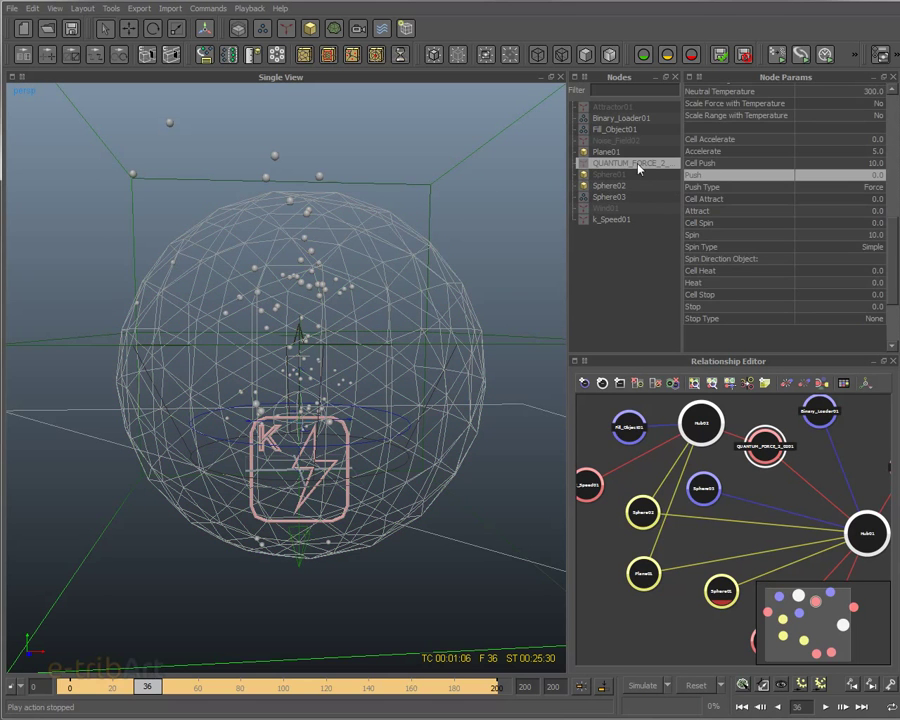
pyautogui.click(288, 29)
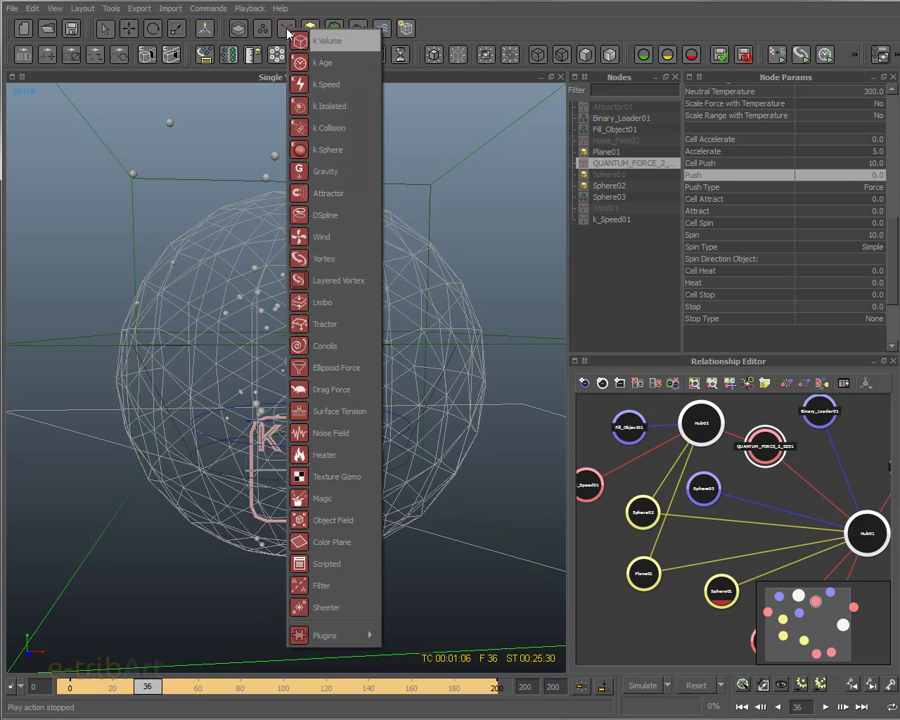
pyautogui.moveTo(336, 638)
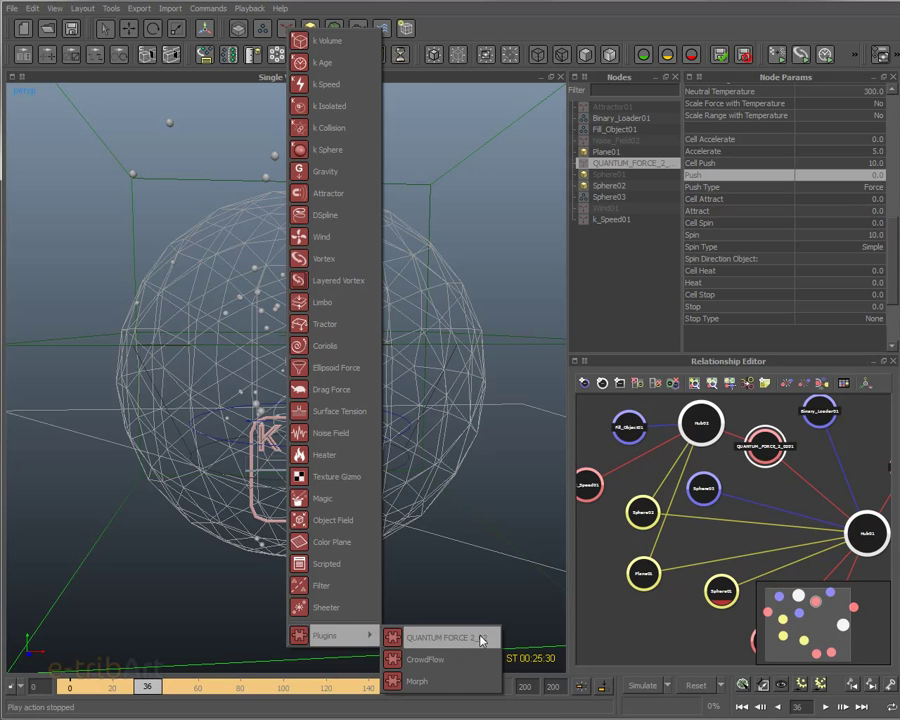
pyautogui.click(518, 17)
# Step: Inspect the quantum force's bounding box around the particles from several angles, and select Sphere02 inside it
pyautogui.moveTo(442, 136); pyautogui.dragTo(490, 204)
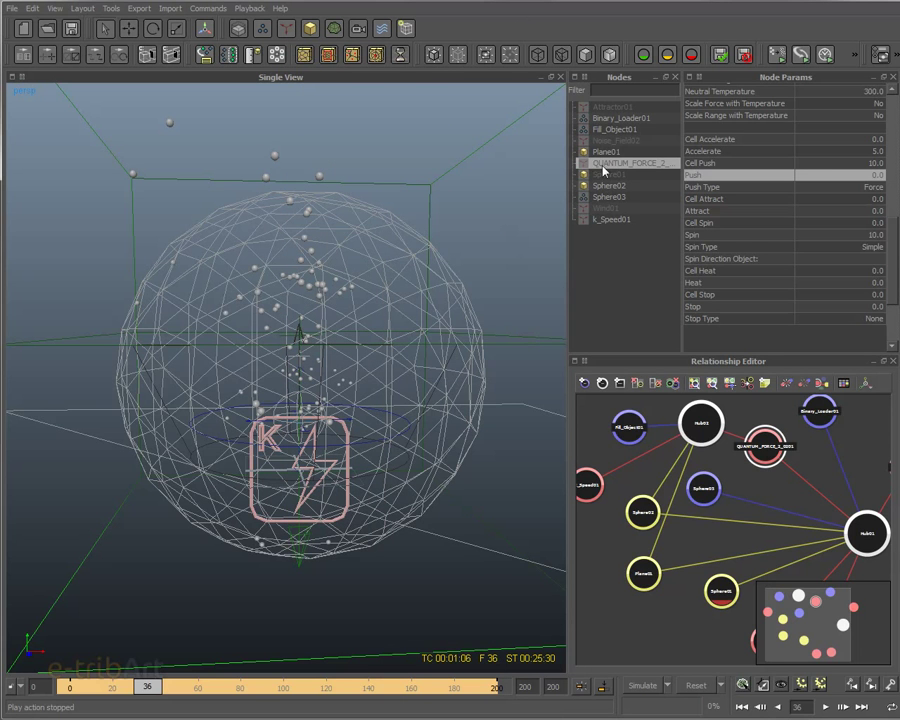
pyautogui.scroll(-5, 428, 279)
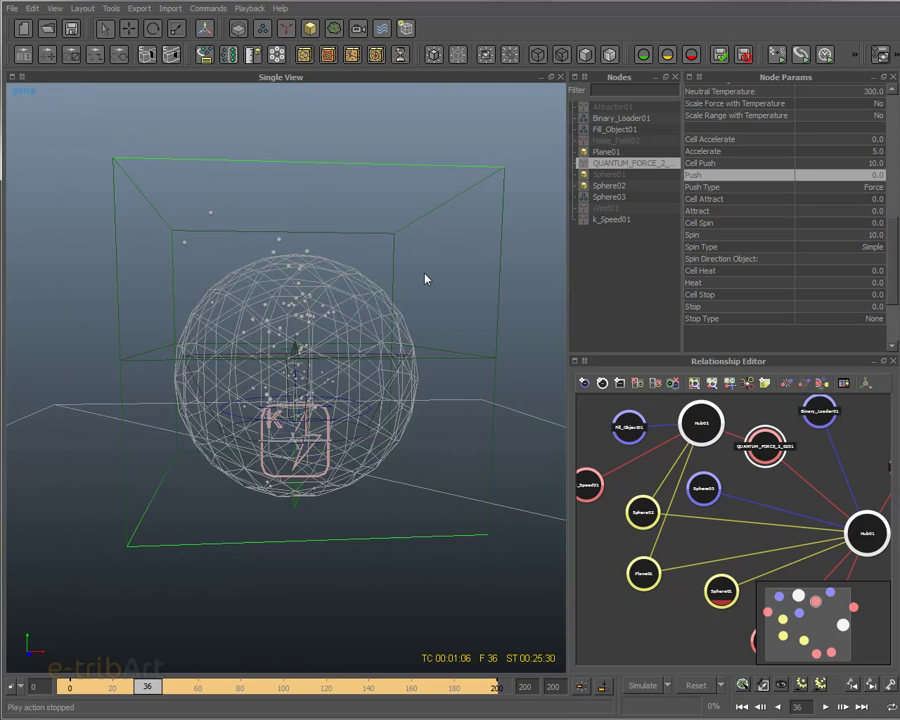
pyautogui.keyDown('alt'); pyautogui.moveTo(425, 279); pyautogui.dragTo(183, 191); pyautogui.keyUp('alt')
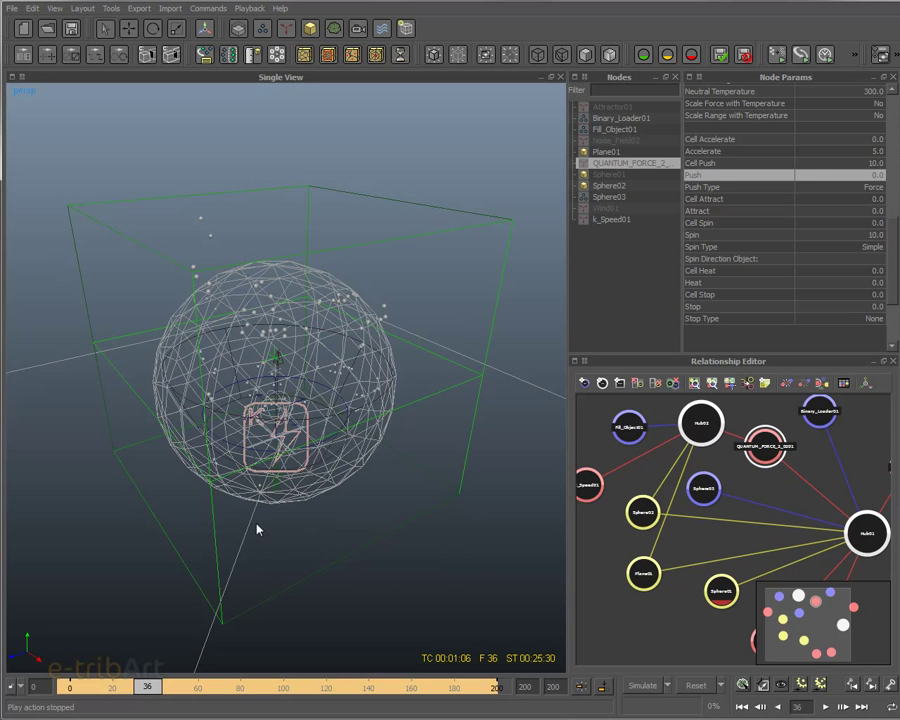
pyautogui.keyDown('alt'); pyautogui.moveTo(257, 534); pyautogui.dragTo(340, 498); pyautogui.keyUp('alt')
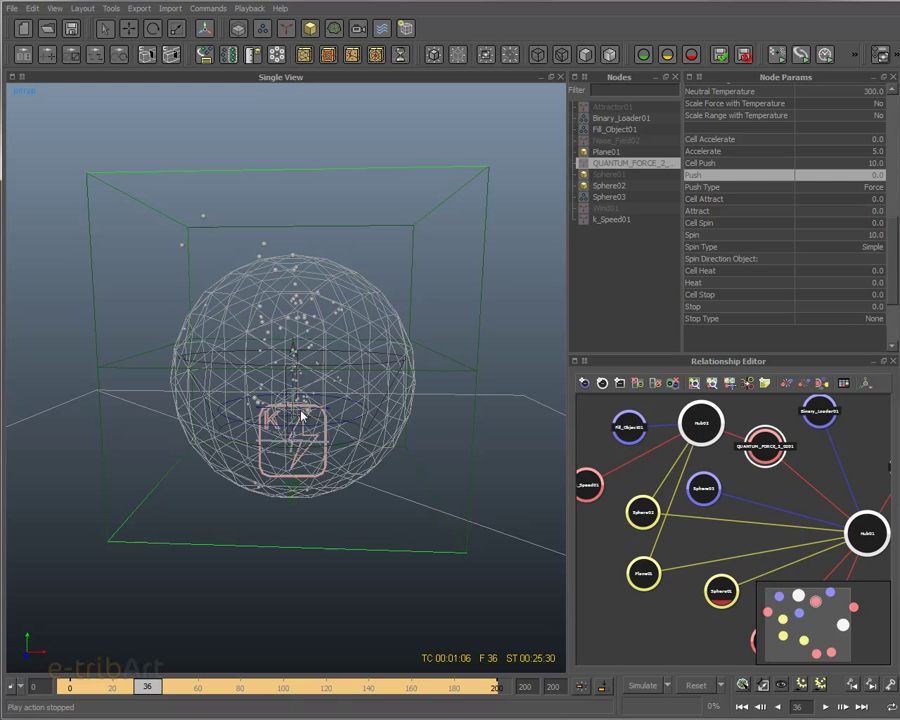
pyautogui.click(338, 281)
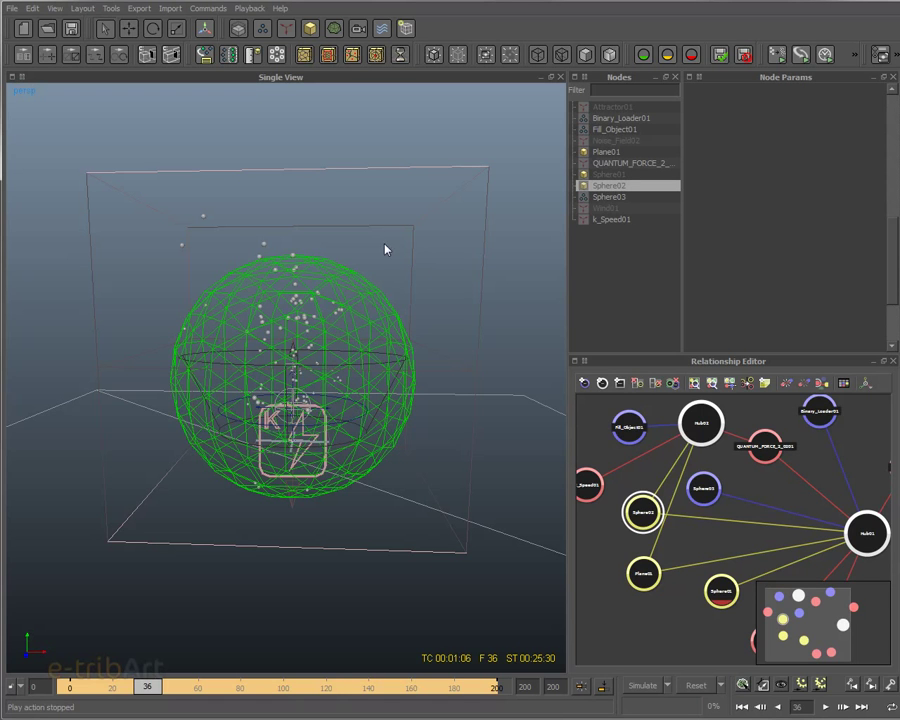
# Step: Select the quantum force daemon and assign Sphere02 as its Force Field object
pyautogui.click(403, 168)
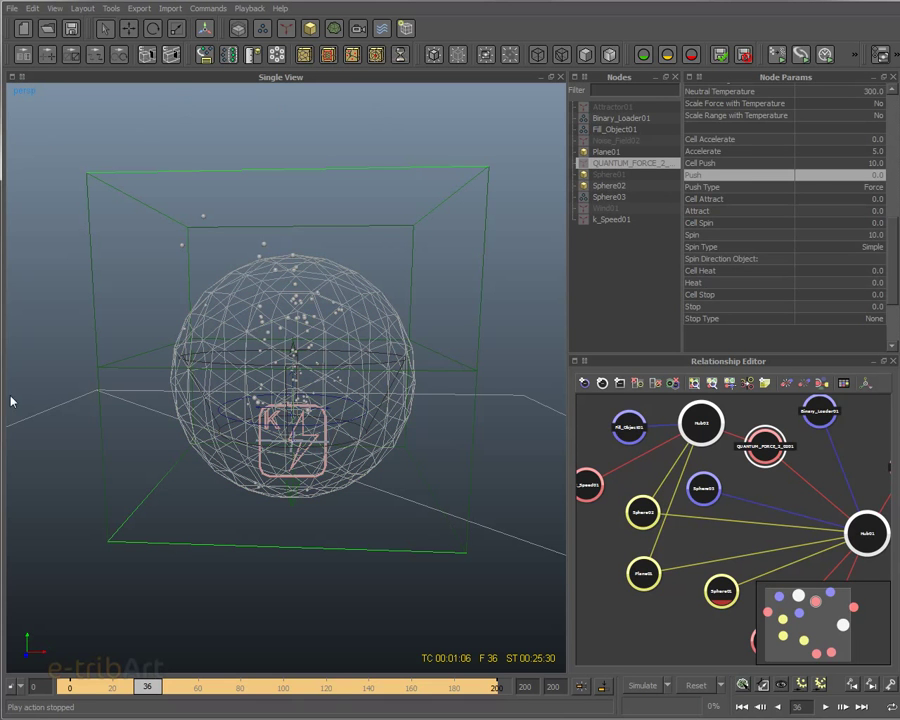
pyautogui.scroll(10, 893, 170)
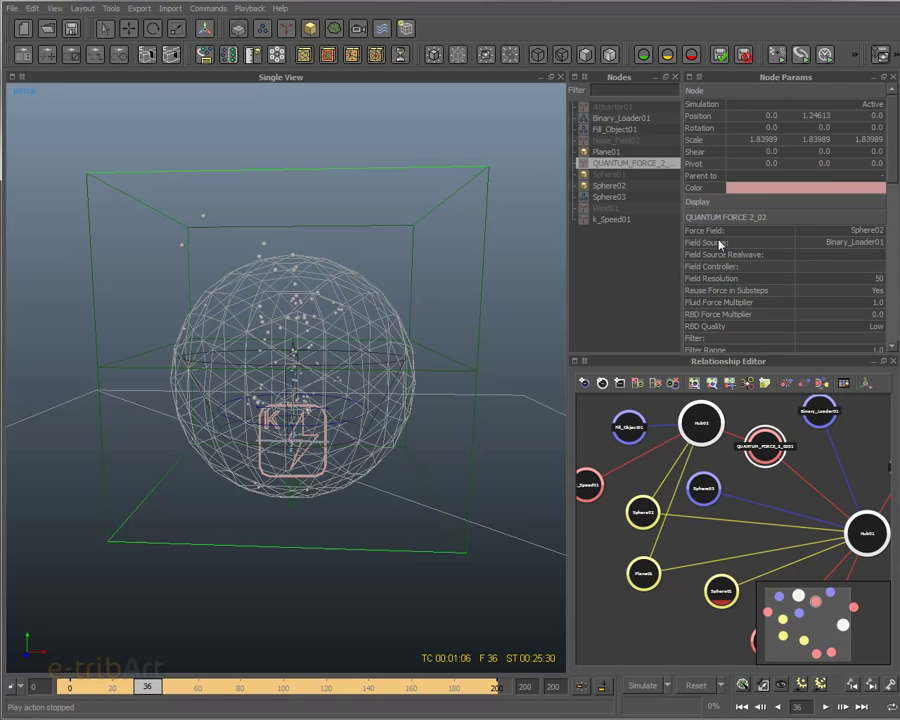
pyautogui.click(876, 237)
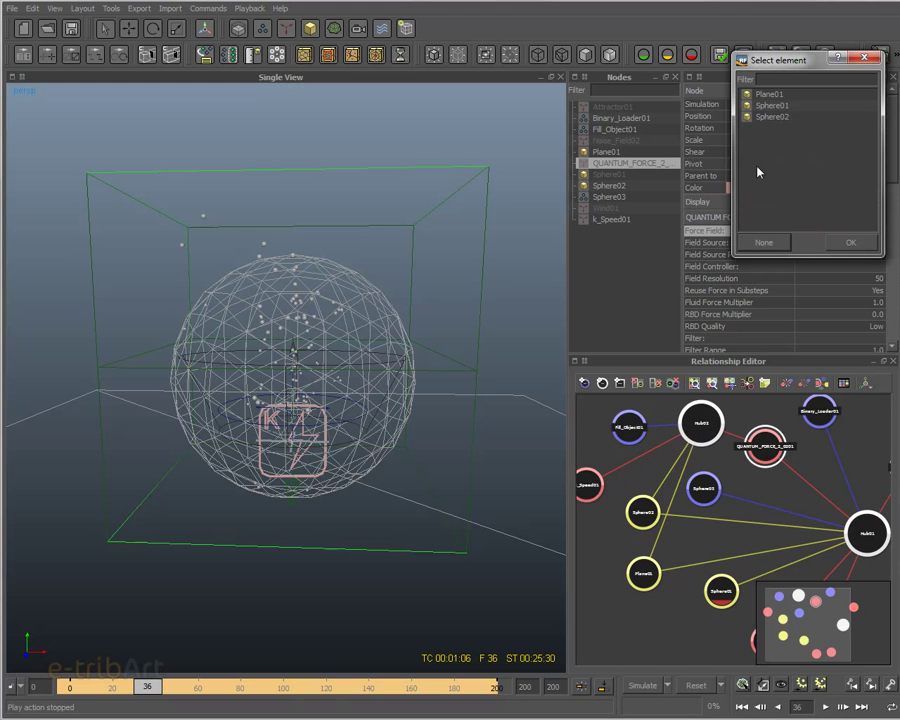
pyautogui.doubleClick(775, 117)
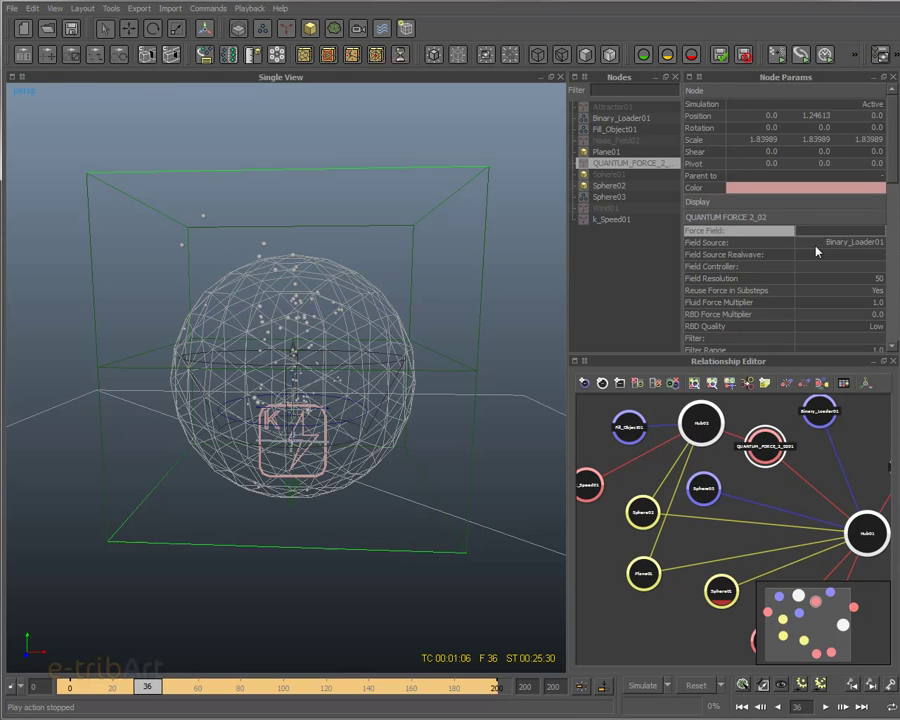
pyautogui.click(868, 231)
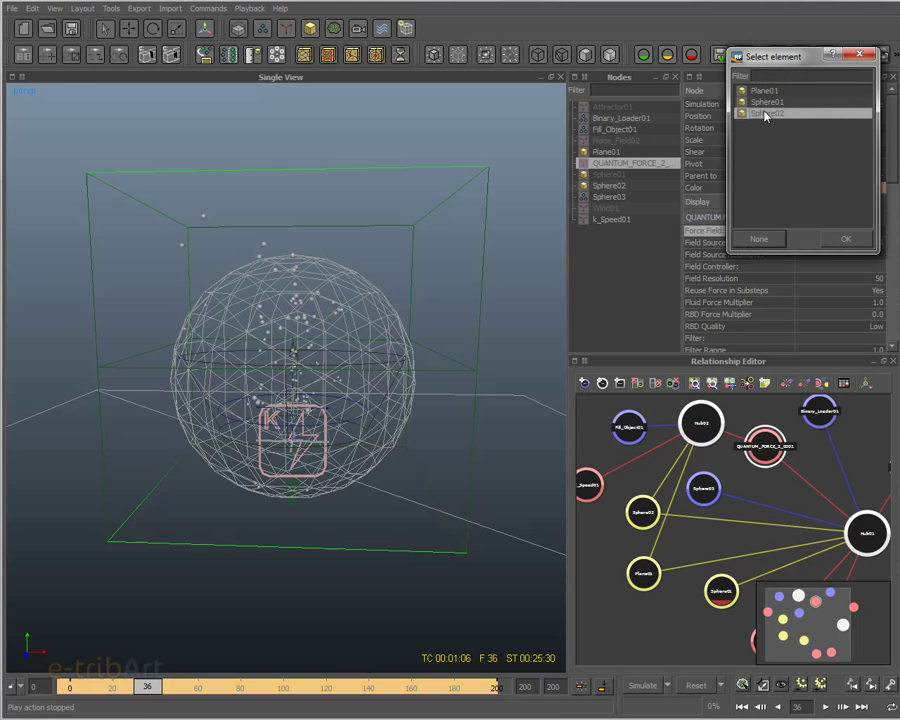
pyautogui.click(848, 239)
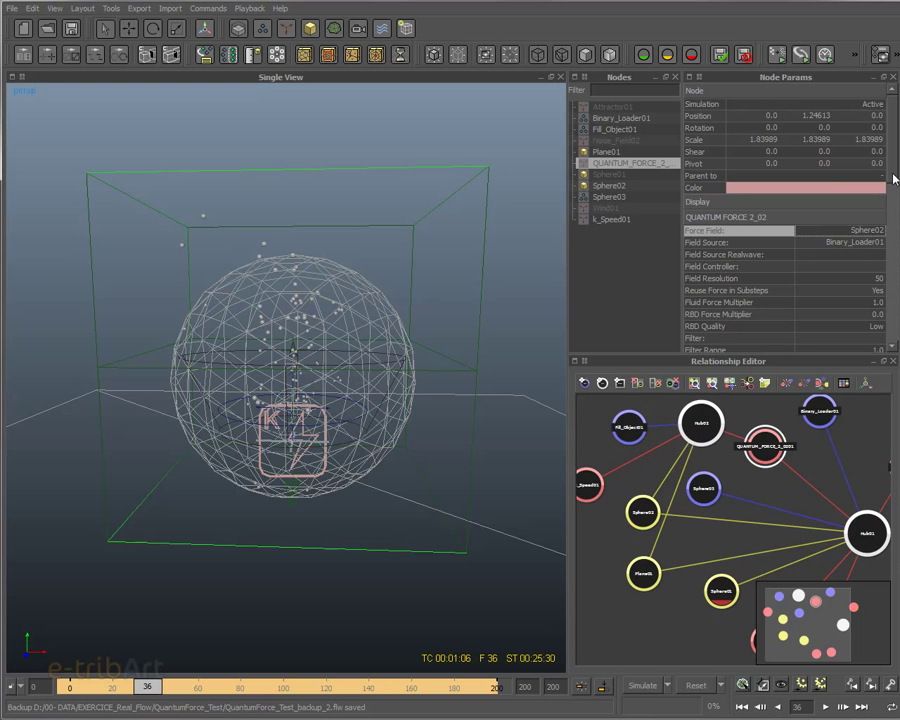
# Step: Examine the quantum force's field source, Field Resolution, force multiplier, RBD quality and filter parameters
pyautogui.scroll(-1, 893, 170)
pyautogui.moveTo(895, 168)
pyautogui.mouseDown()
pyautogui.moveTo(893, 192)
pyautogui.moveTo(893, 183)
pyautogui.mouseUp()
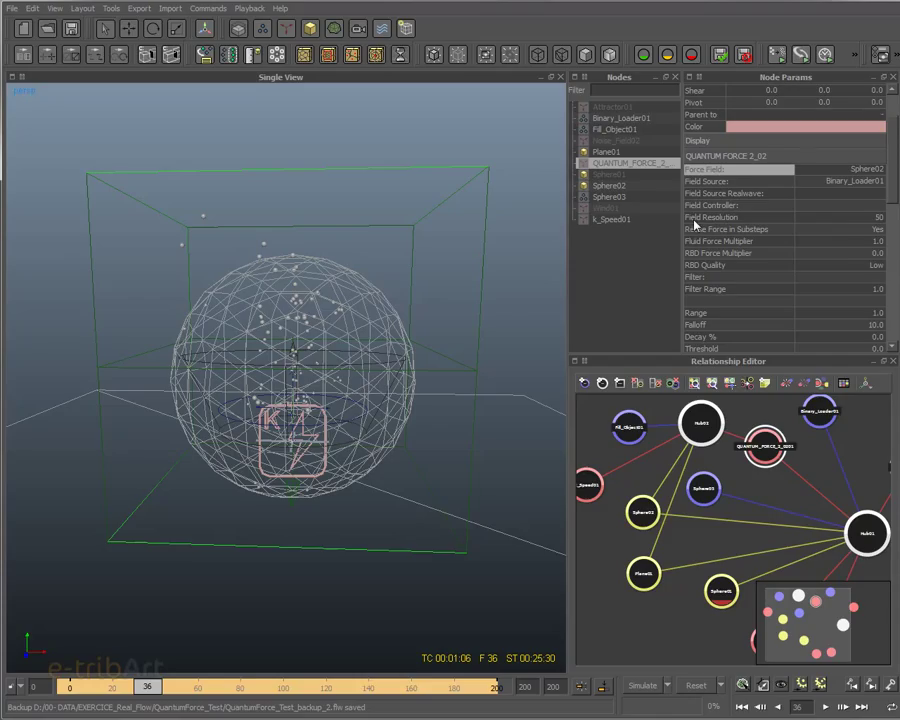
pyautogui.click(878, 217)
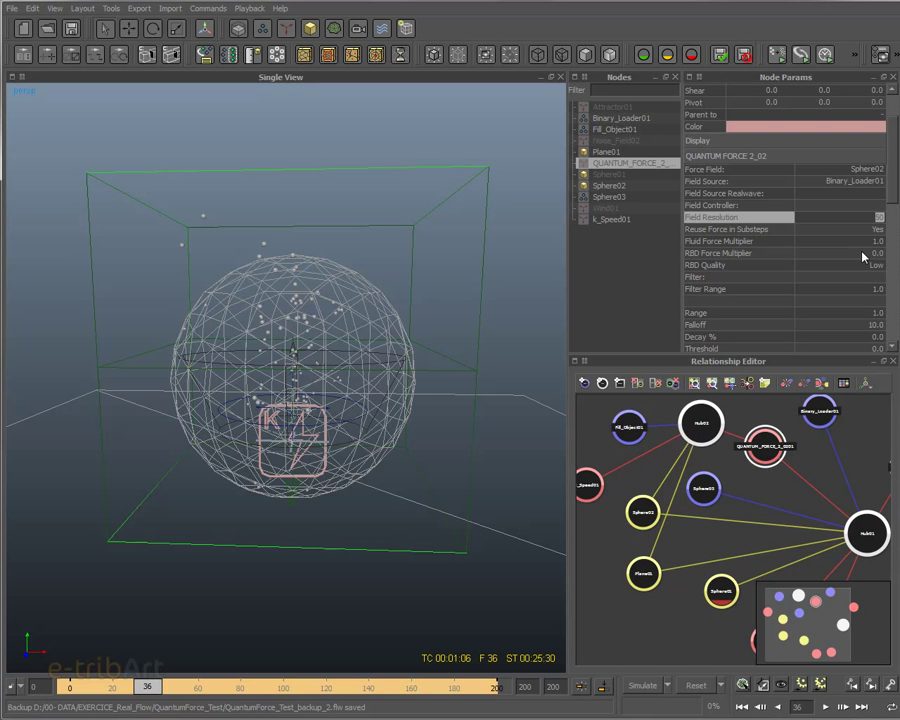
pyautogui.scroll(1, 893, 193)
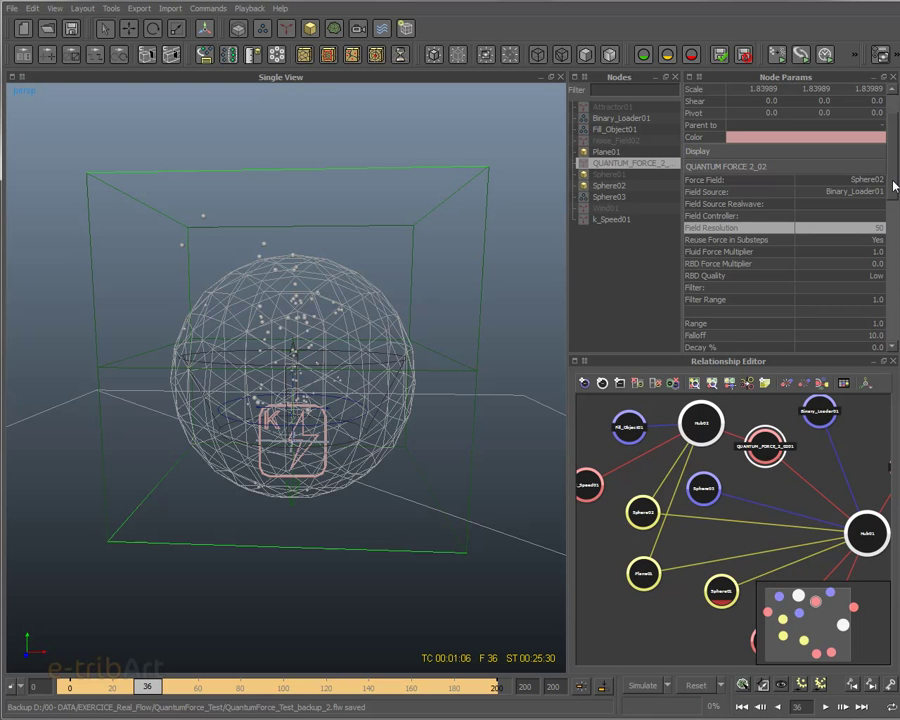
pyautogui.scroll(-3, 890, 190)
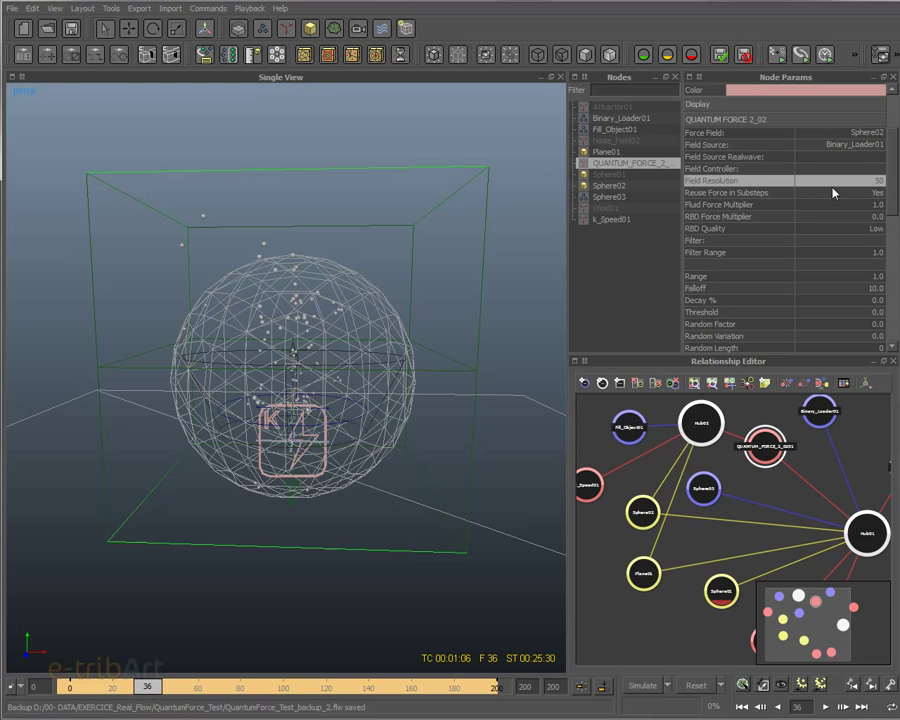
pyautogui.scroll(-3, 890, 195)
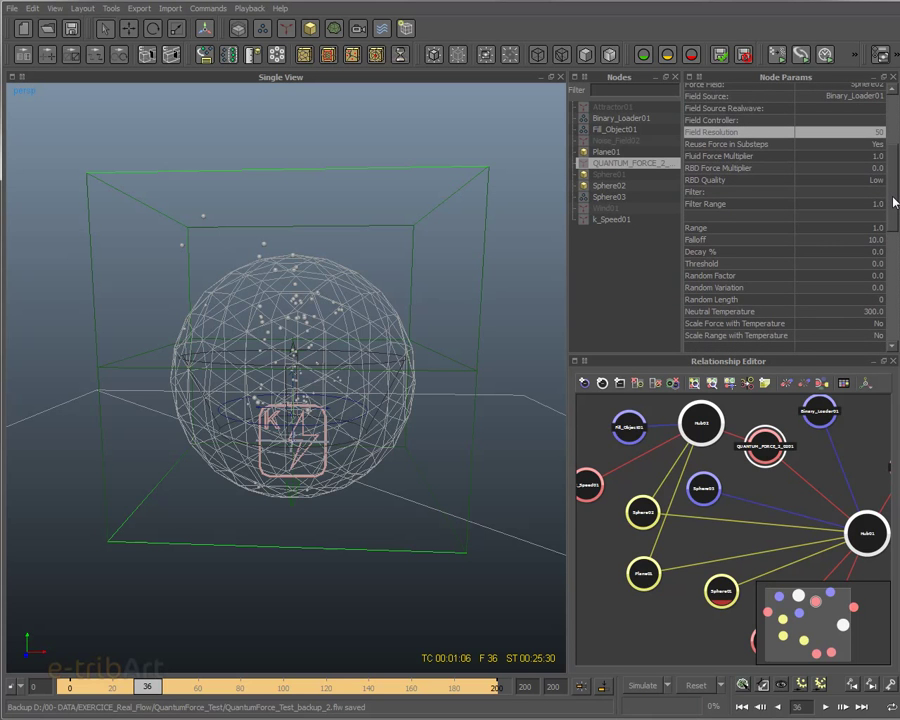
pyautogui.scroll(1, 893, 202)
pyautogui.scroll(-3, 894, 198)
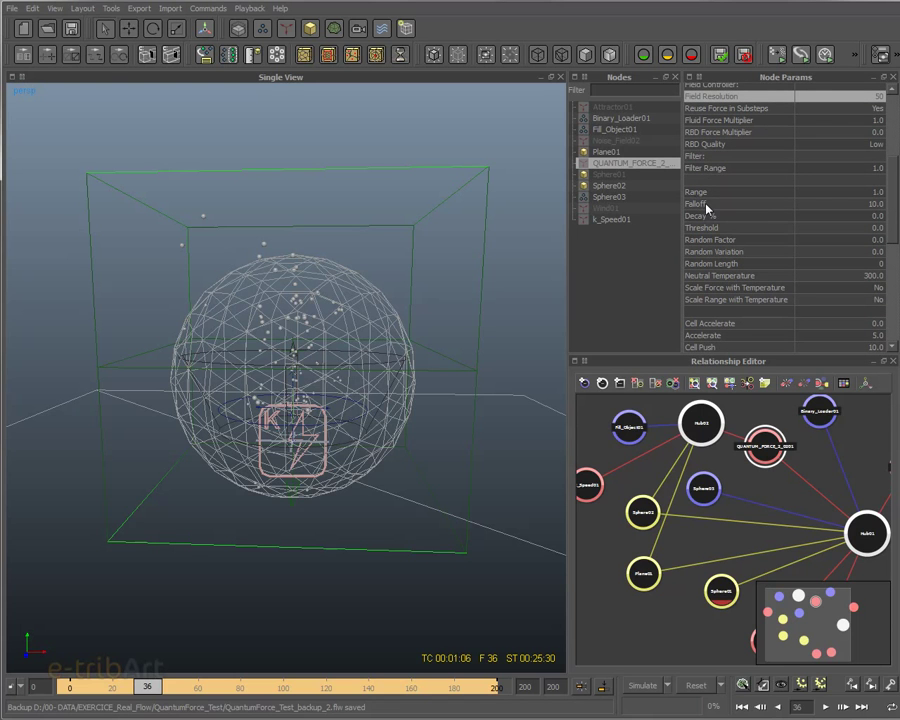
# Step: Examine the quantum force's range, falloff, random, temperature, acceleration, push, attract, spin, heat and stop parameters, including Accelerate and Cell Push
pyautogui.moveTo(890, 212); pyautogui.dragTo(893, 224)
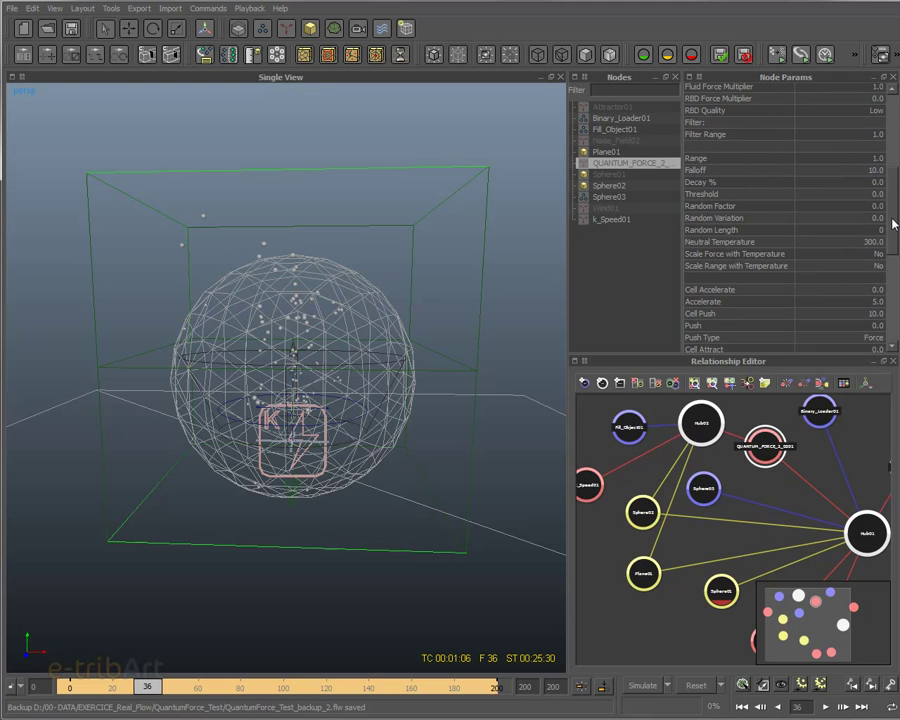
pyautogui.moveTo(893, 224); pyautogui.dragTo(884, 256)
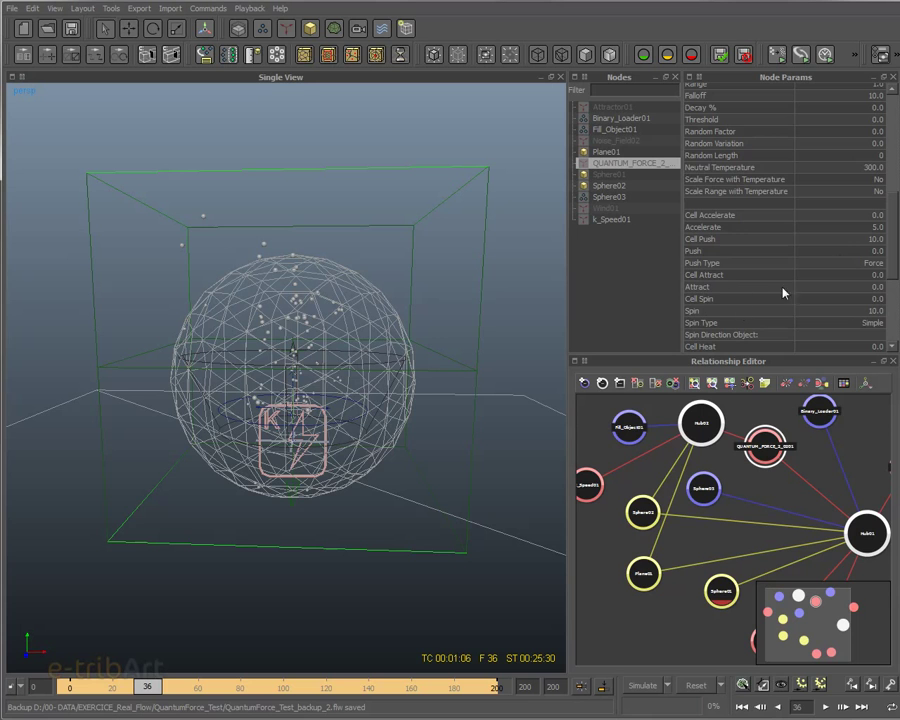
pyautogui.scroll(-3, 780, 280)
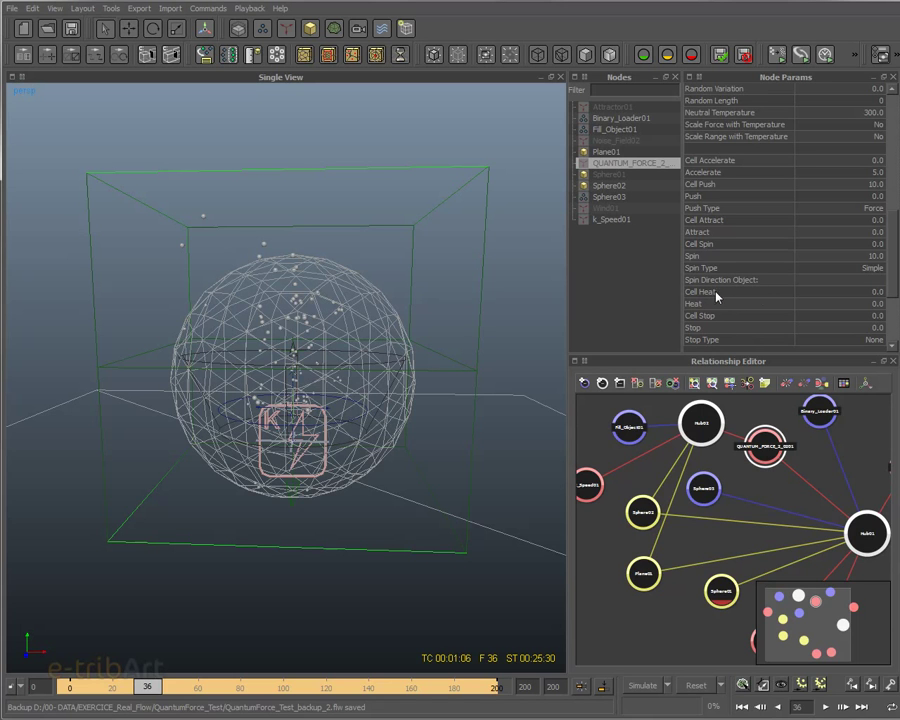
pyautogui.scroll(-2, 730, 294)
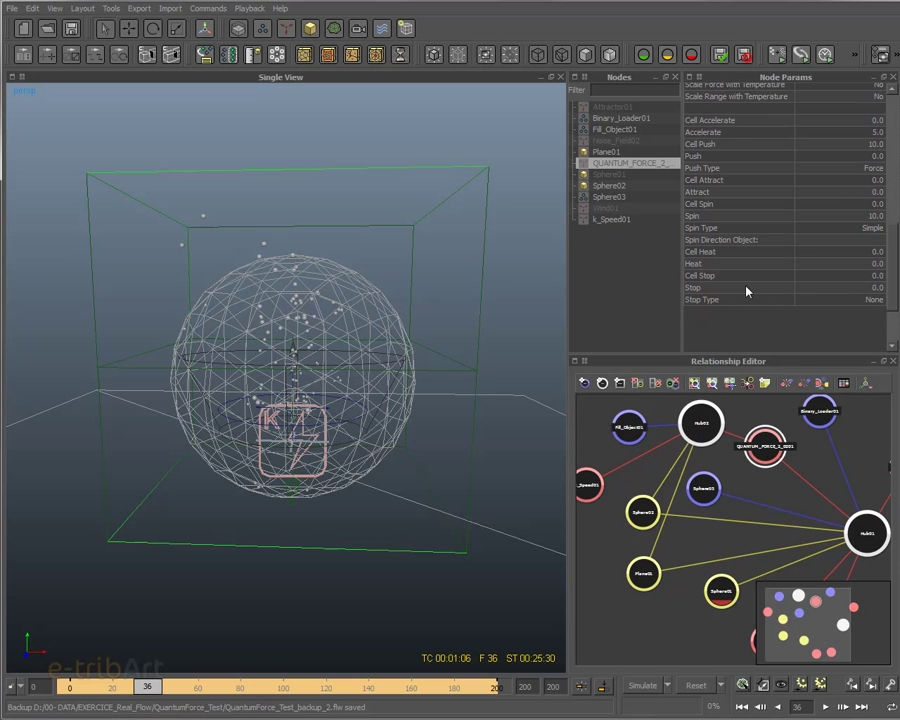
pyautogui.moveTo(894, 305); pyautogui.dragTo(893, 291)
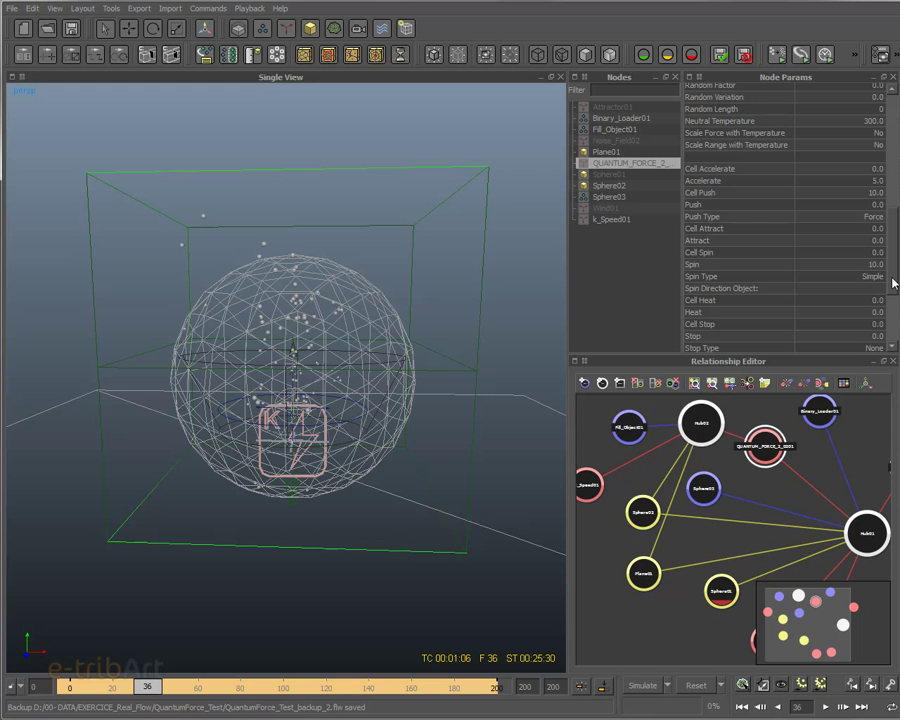
pyautogui.moveTo(893, 283); pyautogui.dragTo(897, 255)
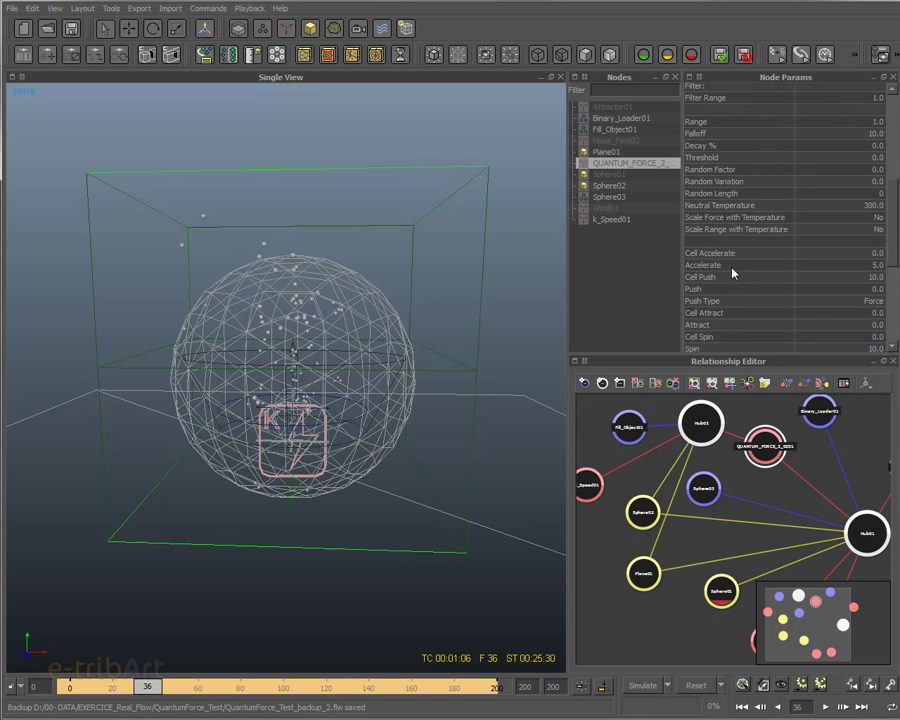
pyautogui.click(850, 266)
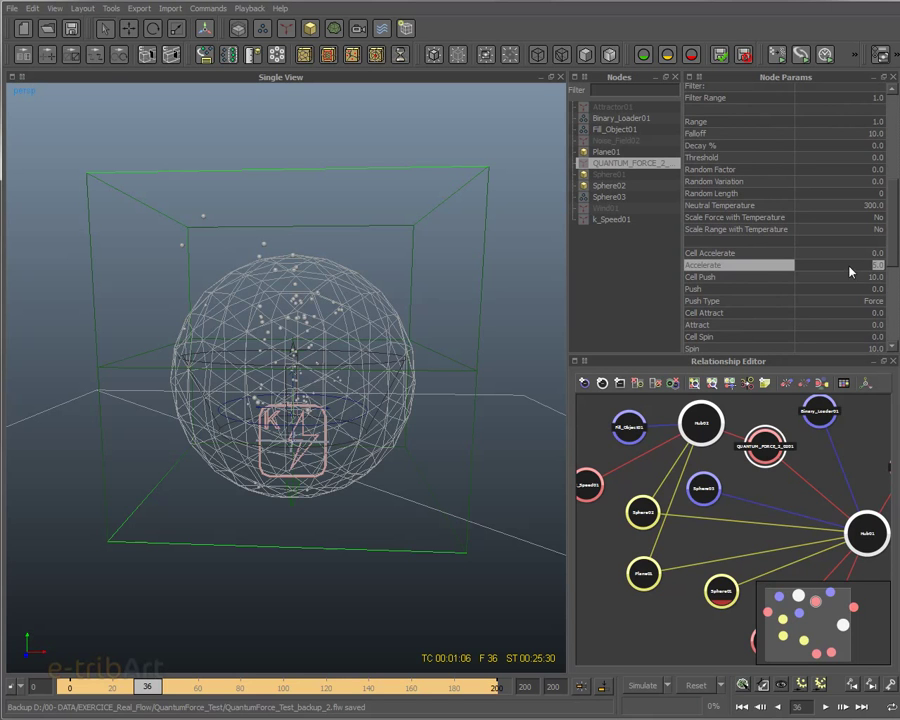
pyautogui.click(701, 281)
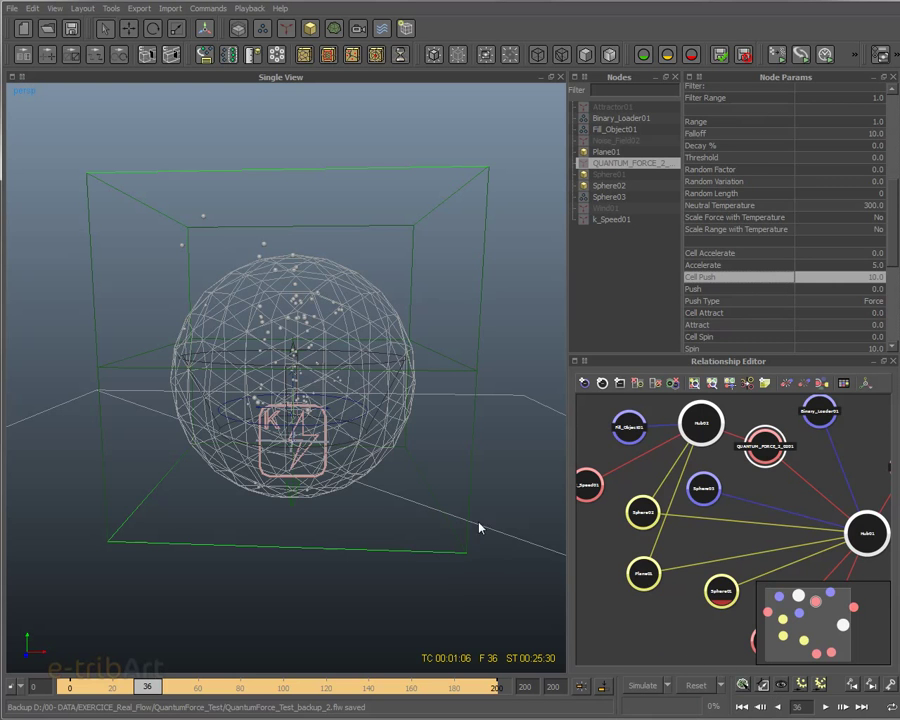
# Step: Compare Sphere02 with the quantum force by selecting each, and set Sphere02's visibility to Hidden
pyautogui.click(356, 297)
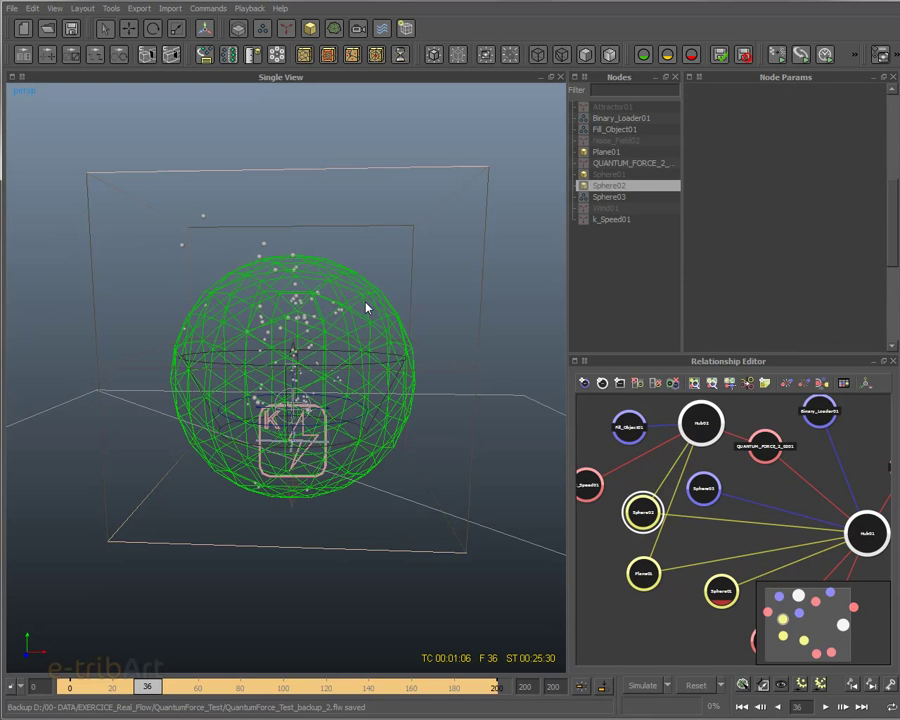
pyautogui.click(615, 163)
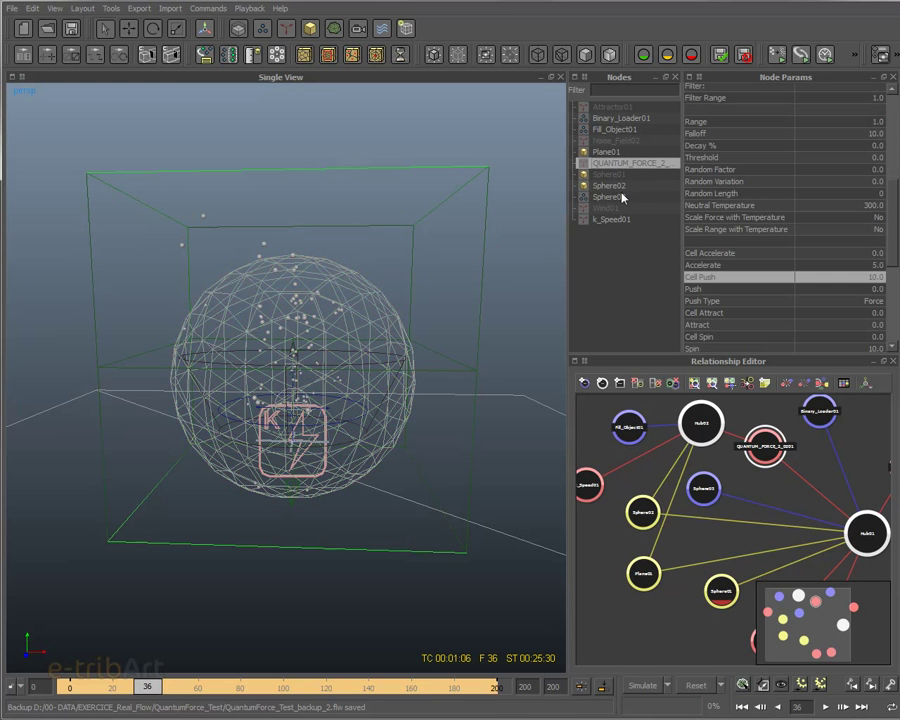
pyautogui.click(372, 300)
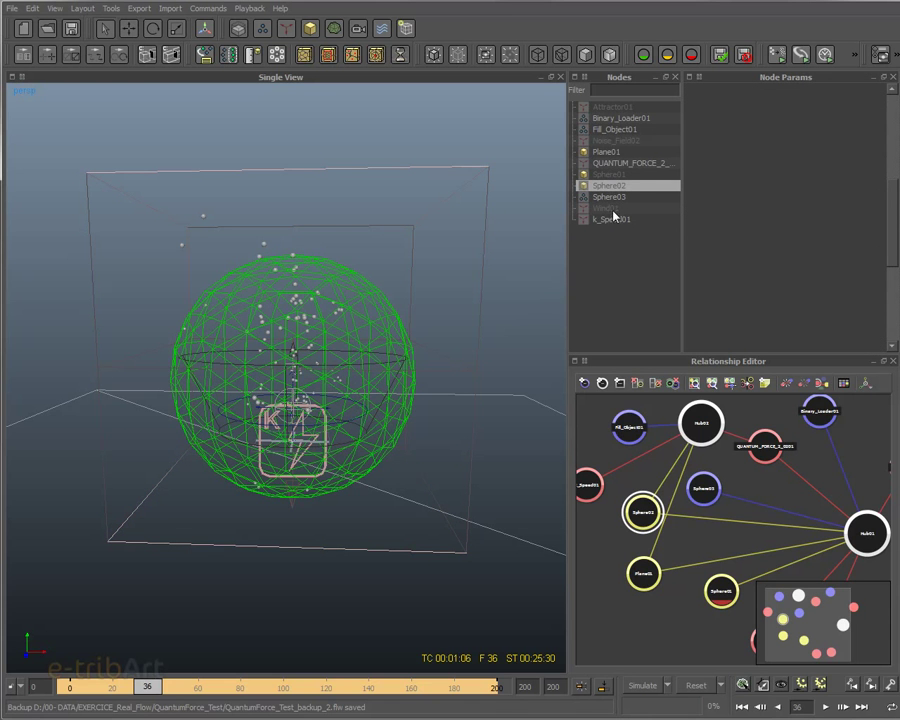
pyautogui.rightClick(657, 186)
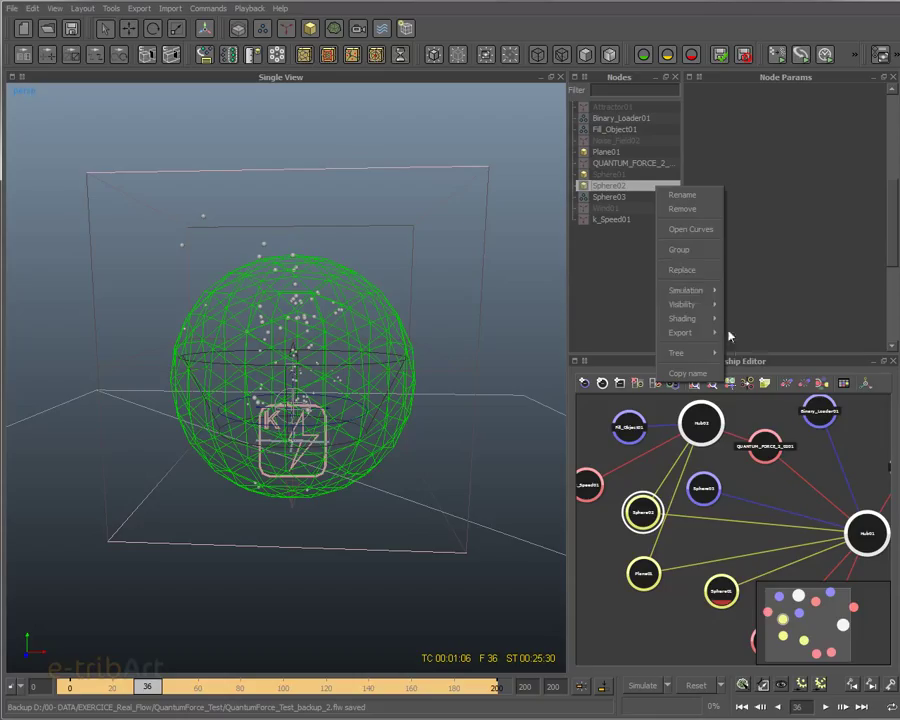
pyautogui.moveTo(711, 304)
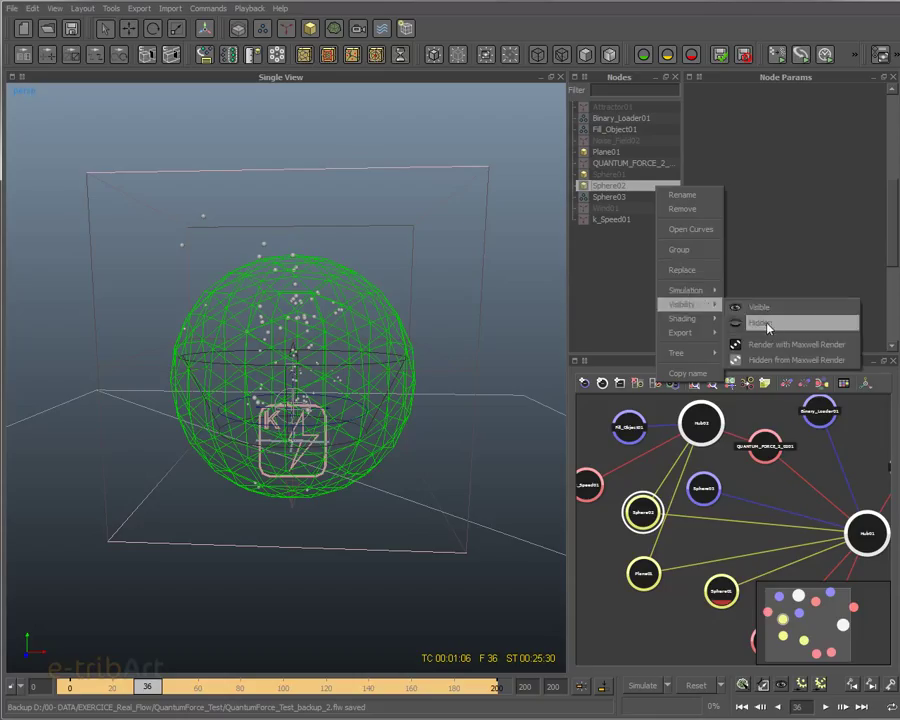
pyautogui.click(758, 320)
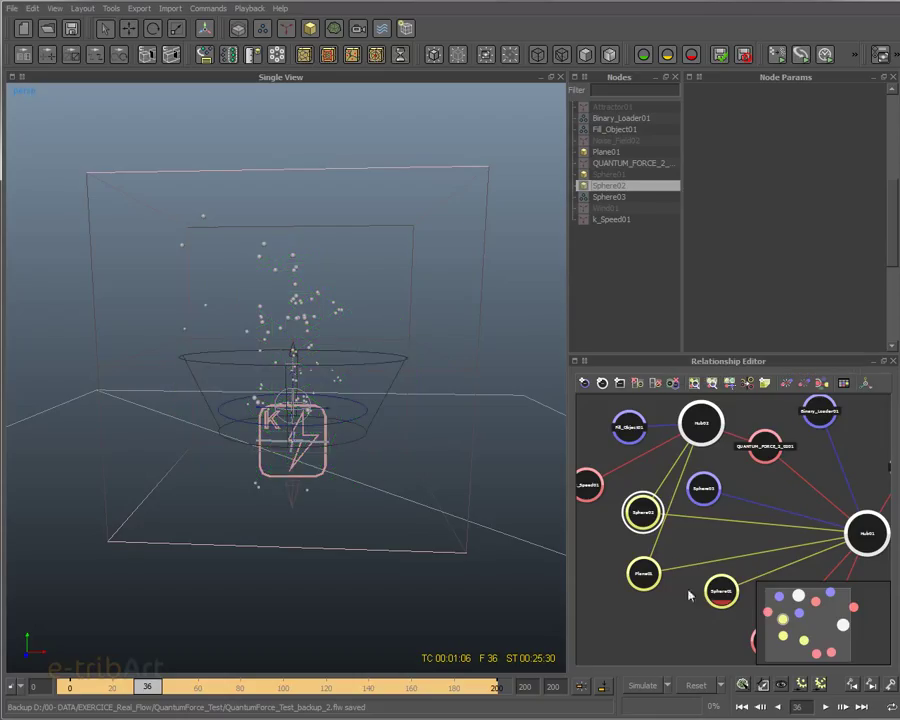
# Step: Replay the simulation from frame 0 and stop it at frame 8
pyautogui.click(743, 709)
pyautogui.click(826, 707)
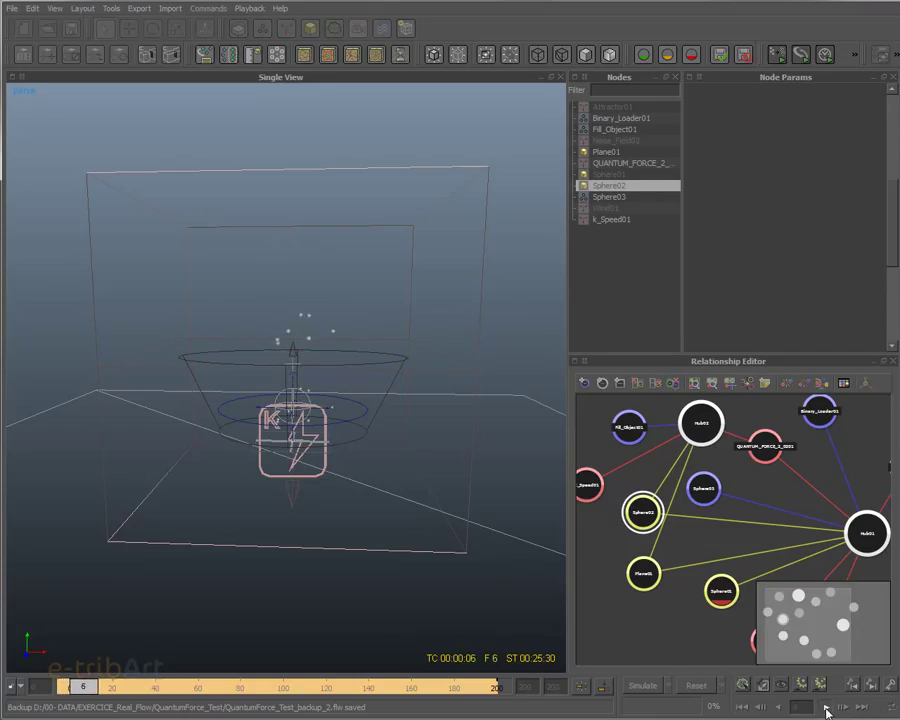
pyautogui.click(826, 708)
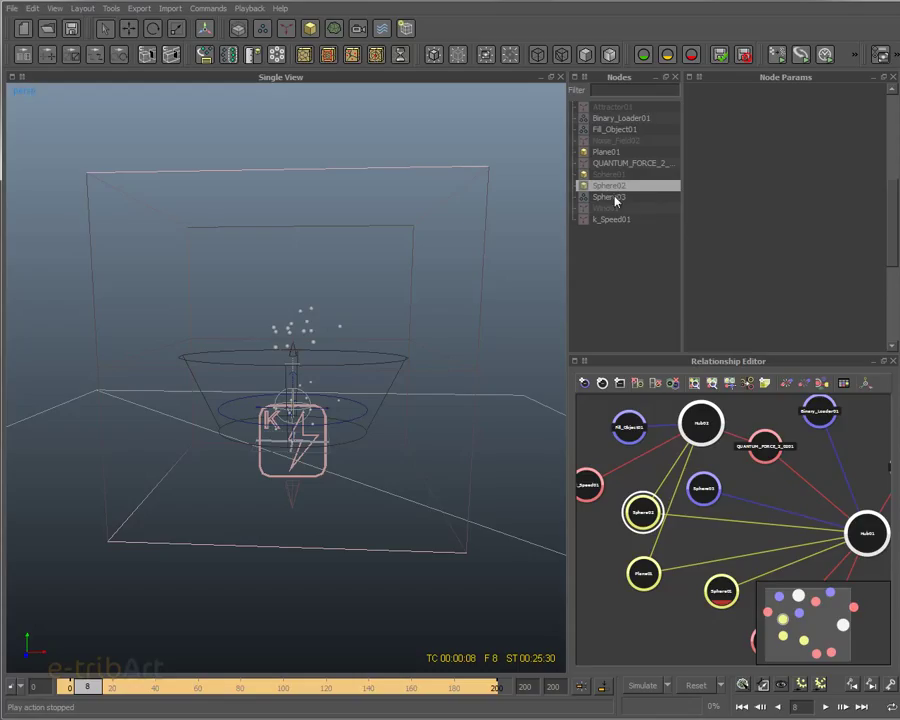
# Step: Set Fill_Object01's visibility to Visible and return the timeline to frame 0
pyautogui.click(603, 130)
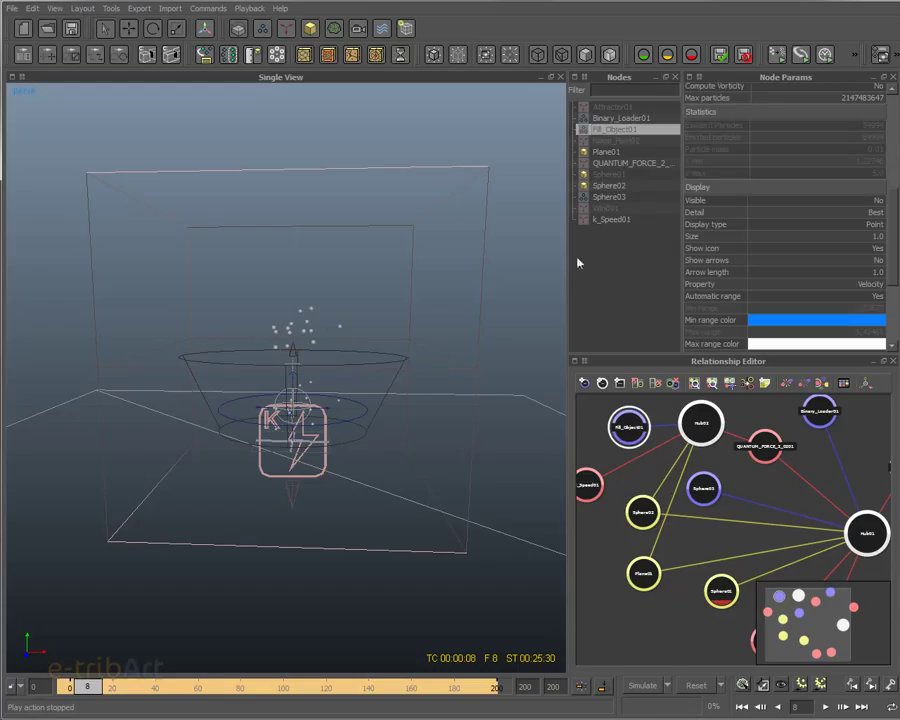
pyautogui.rightClick(636, 133)
pyautogui.moveTo(675, 229)
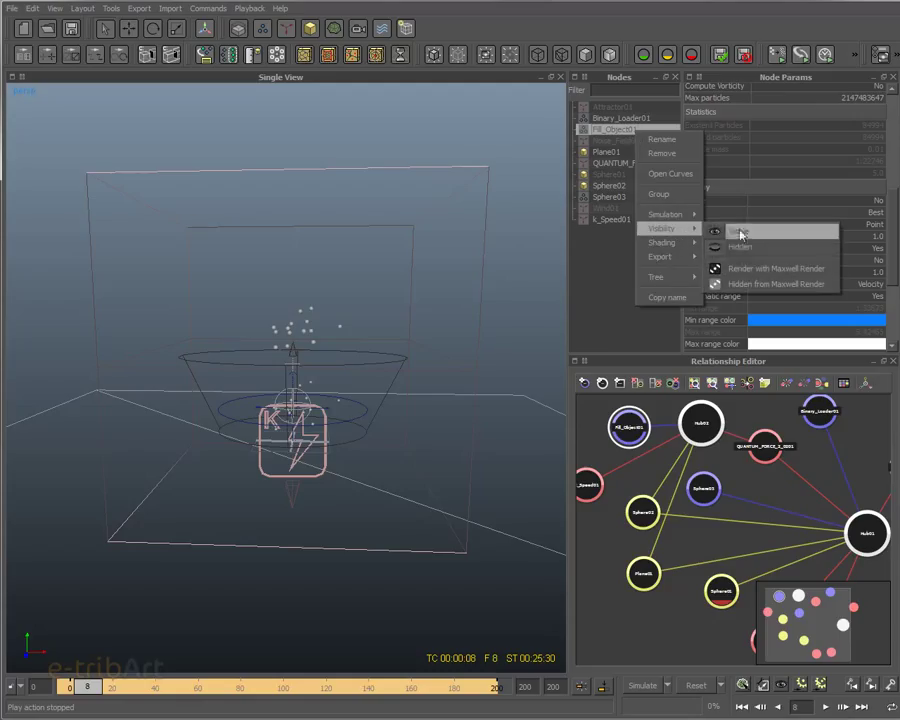
pyautogui.click(741, 249)
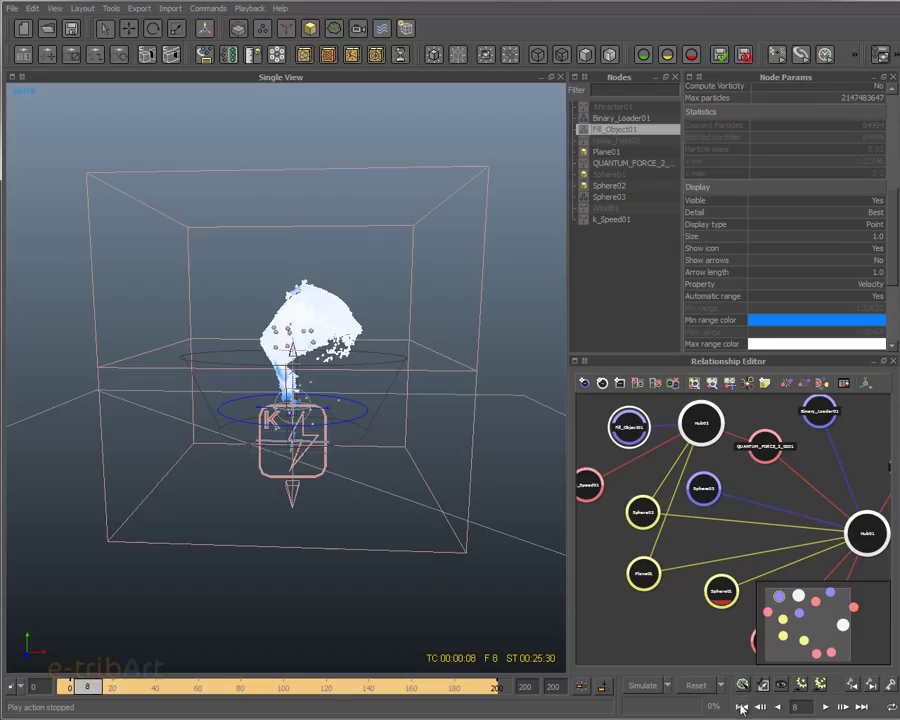
pyautogui.press('Home')
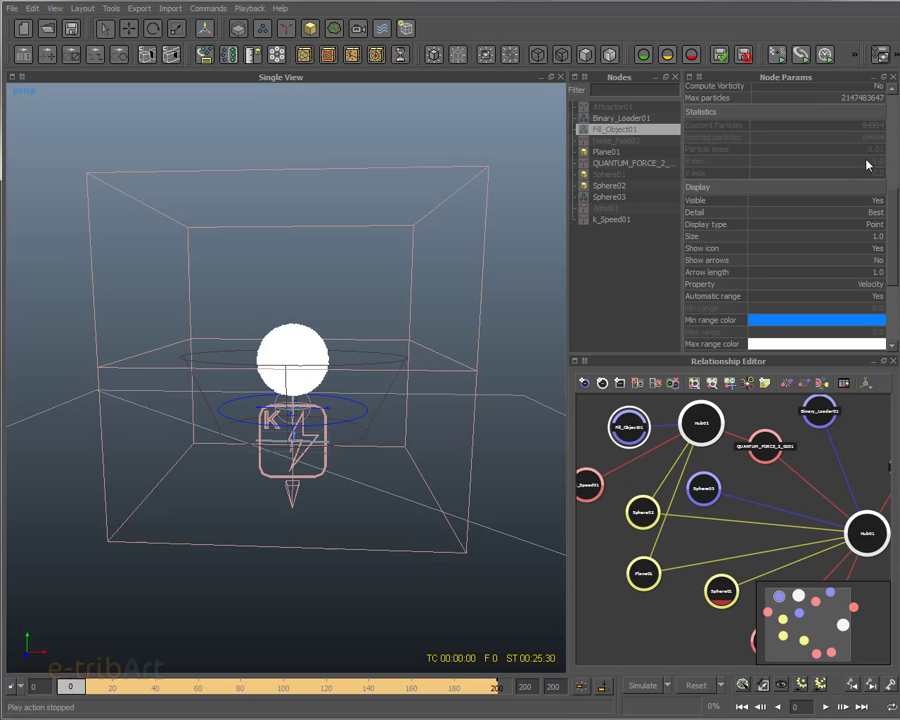
# Step: Examine Fill_Object01's node, particle, statistics and display parameters
pyautogui.scroll(5, 892, 150)
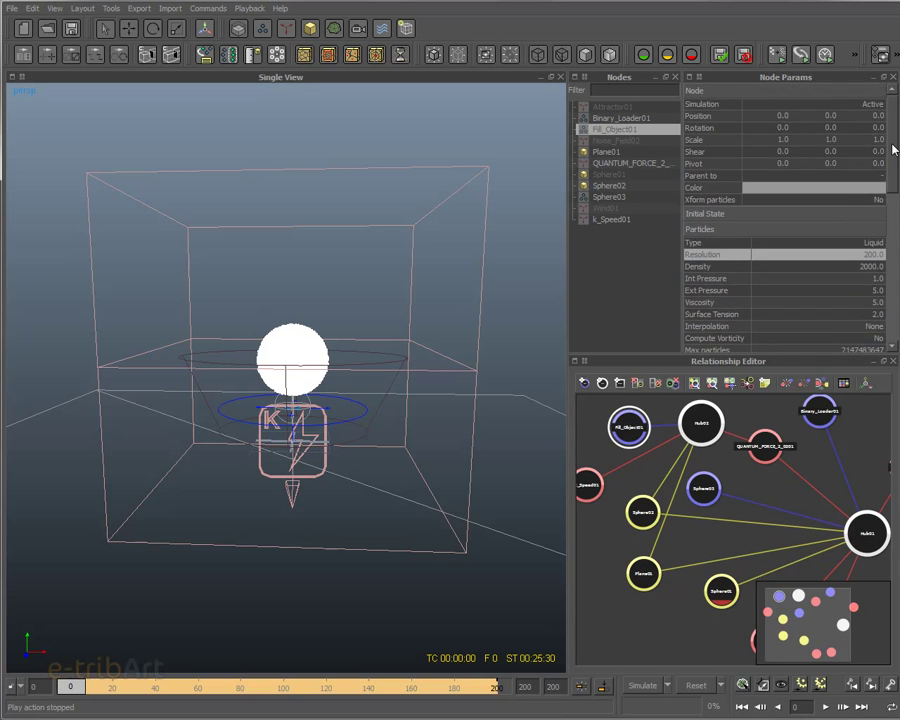
pyautogui.scroll(-3, 885, 182)
pyautogui.scroll(1, 839, 192)
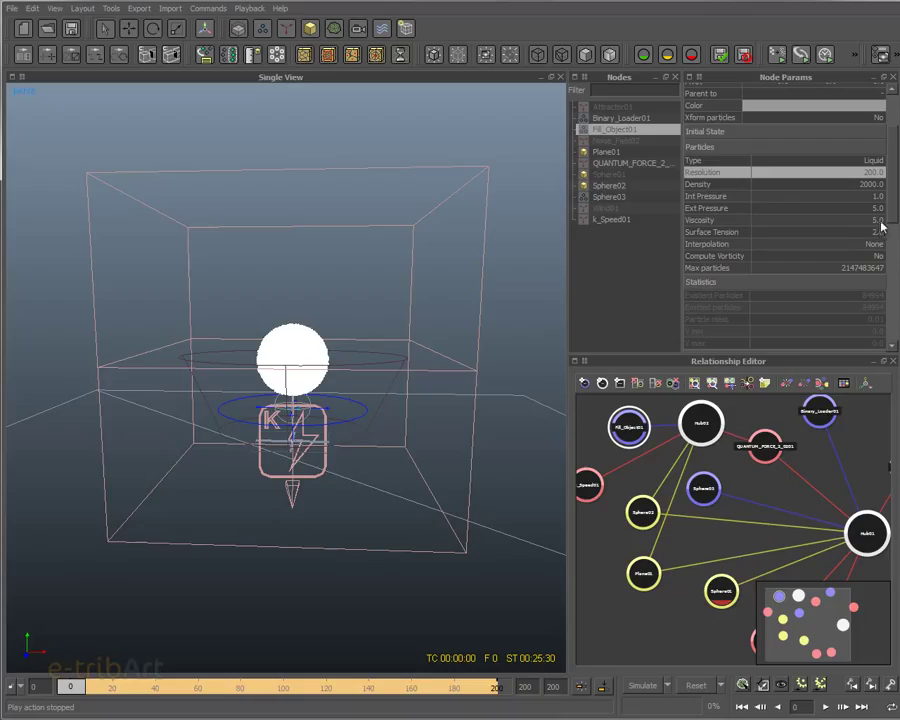
pyautogui.moveTo(895, 224); pyautogui.dragTo(897, 285)
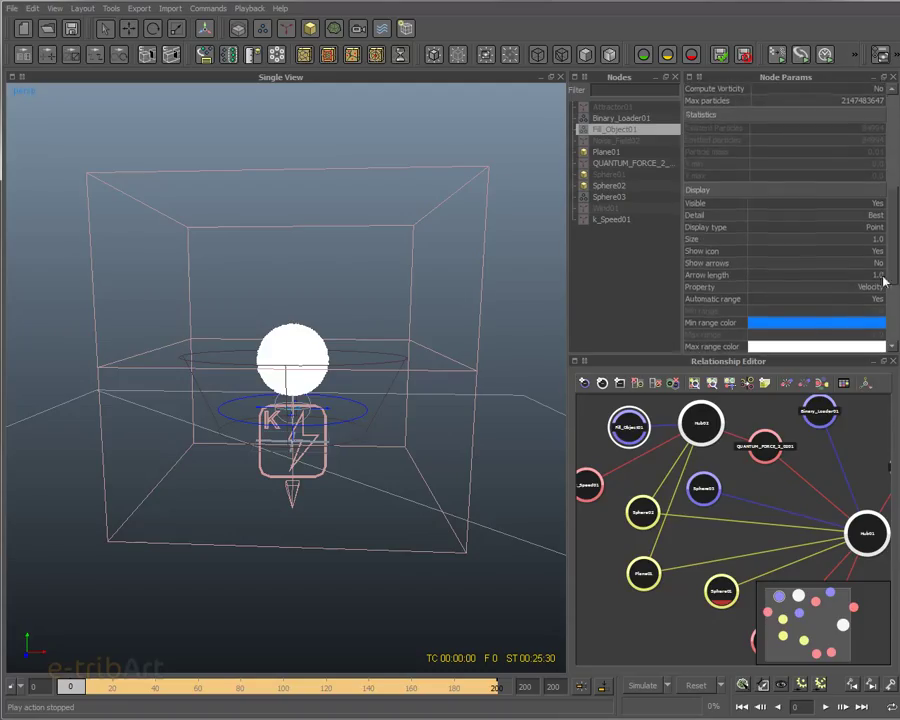
# Step: Review Fill_Object01's Fill Object parameters and enlarge the Relationship Editor so the node network can be read
pyautogui.moveTo(894, 251); pyautogui.dragTo(896, 300)
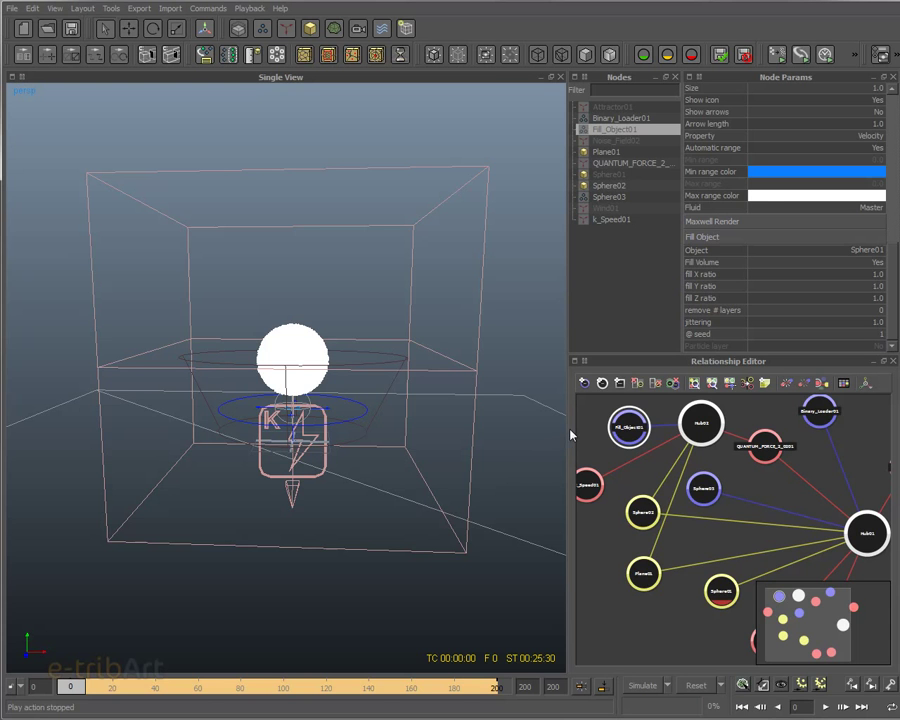
pyautogui.moveTo(568, 428); pyautogui.dragTo(474, 430)
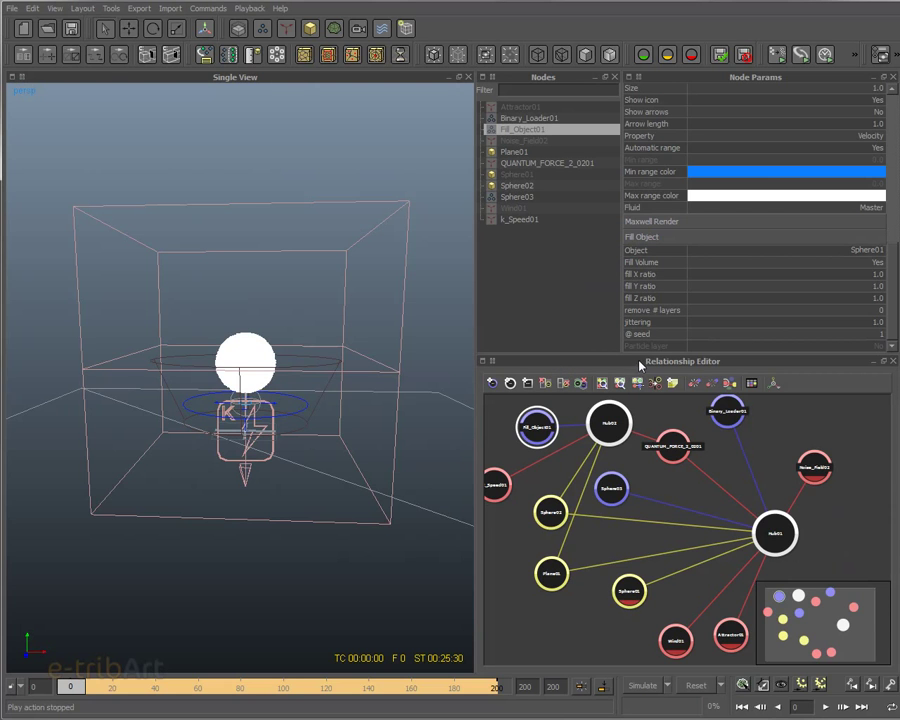
pyautogui.moveTo(641, 357); pyautogui.dragTo(655, 242)
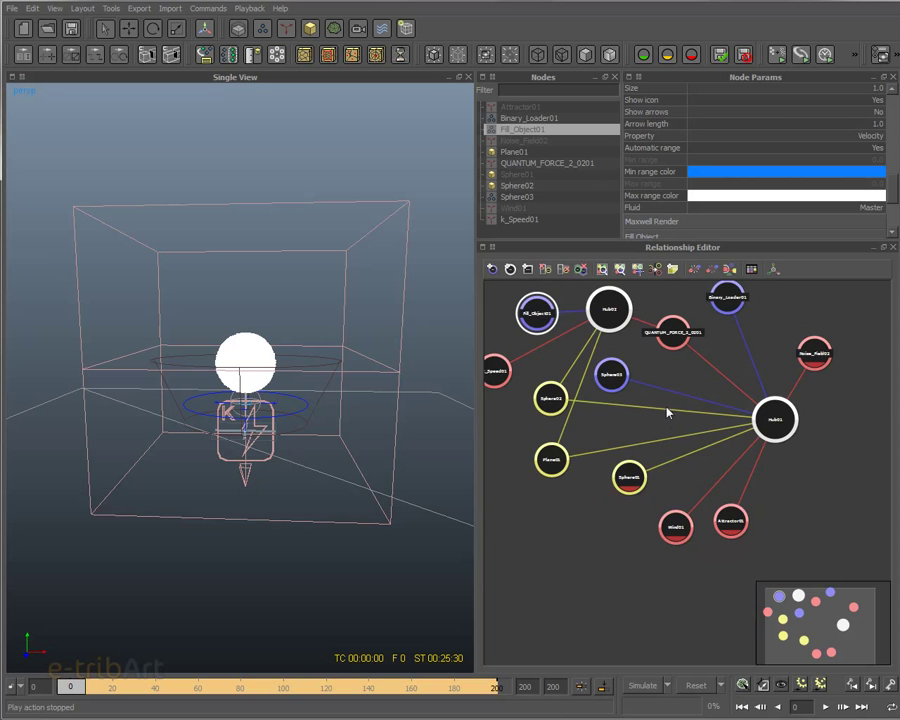
pyautogui.scroll(3, 700, 462)
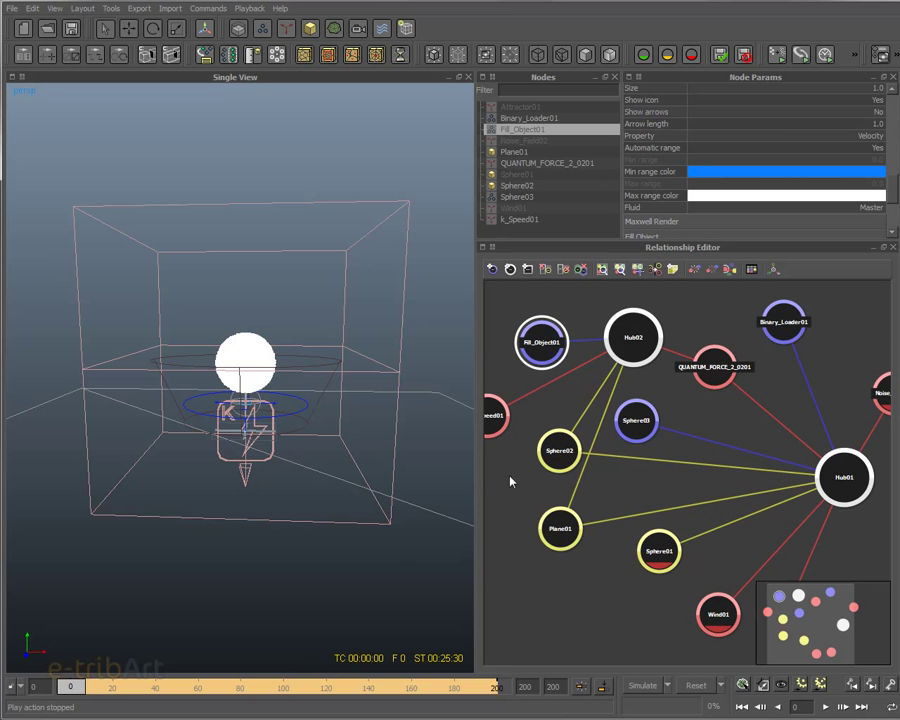
pyautogui.moveTo(477, 484); pyautogui.dragTo(435, 474)
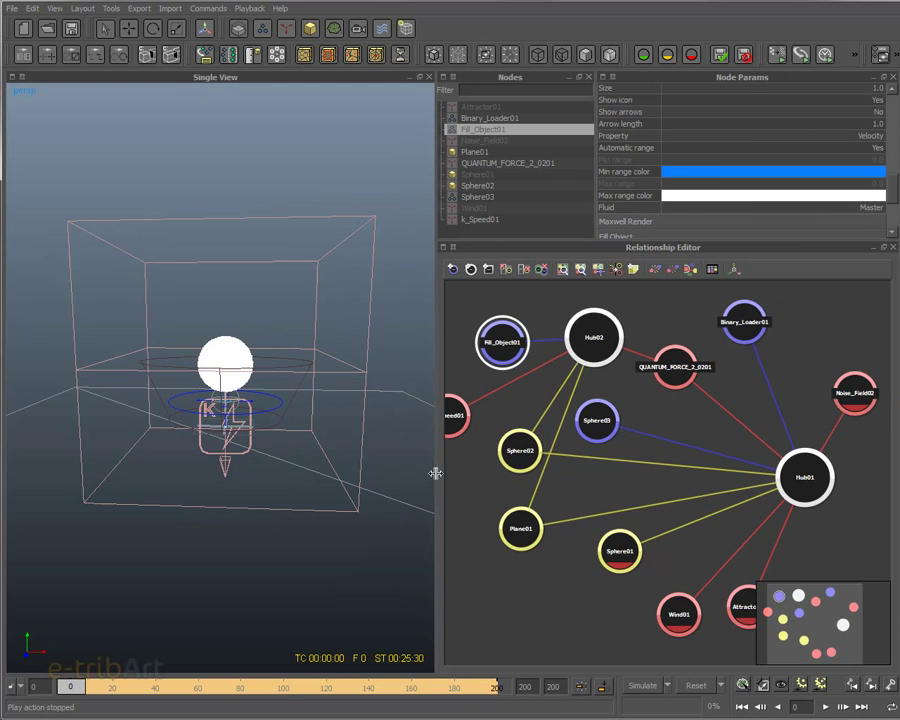
pyautogui.moveTo(568, 475); pyautogui.dragTo(593, 484, button='middle')
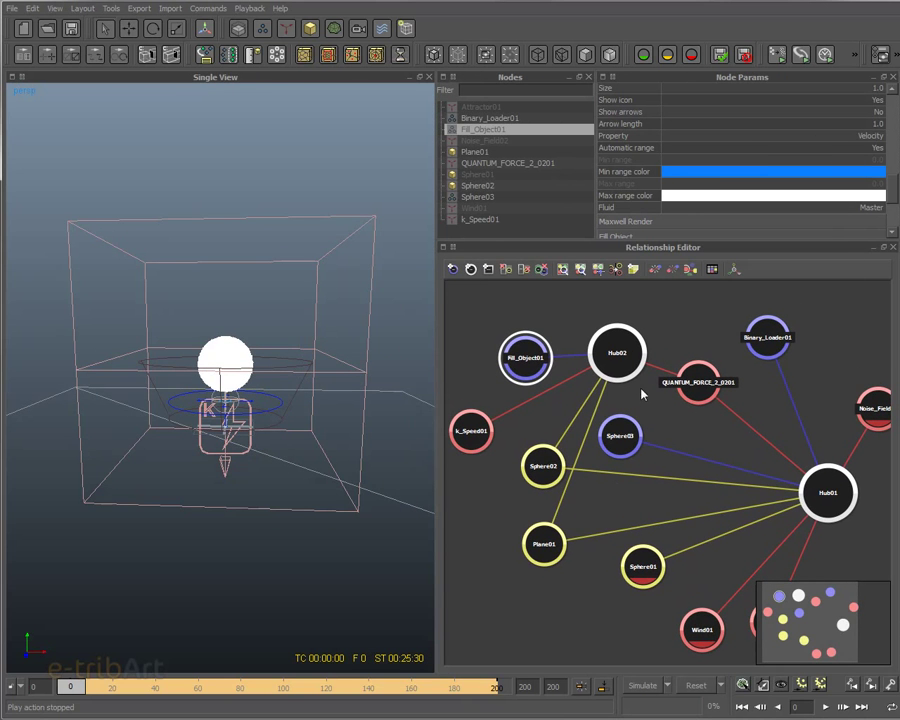
# Step: Move the Sphere03, Plane01, Sphere01 and Wind01 nodes closer to Hub01 in the node network
pyautogui.moveTo(645, 424); pyautogui.dragTo(716, 435)
pyautogui.moveTo(550, 552); pyautogui.dragTo(594, 531)
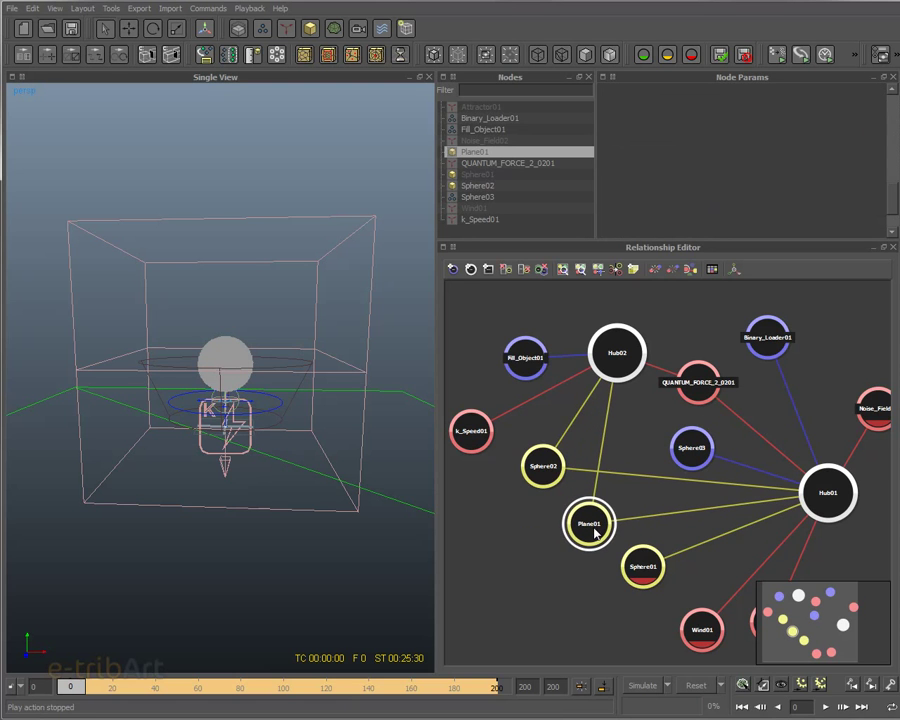
pyautogui.moveTo(645, 581); pyautogui.dragTo(686, 566)
pyautogui.moveTo(702, 628); pyautogui.dragTo(752, 600)
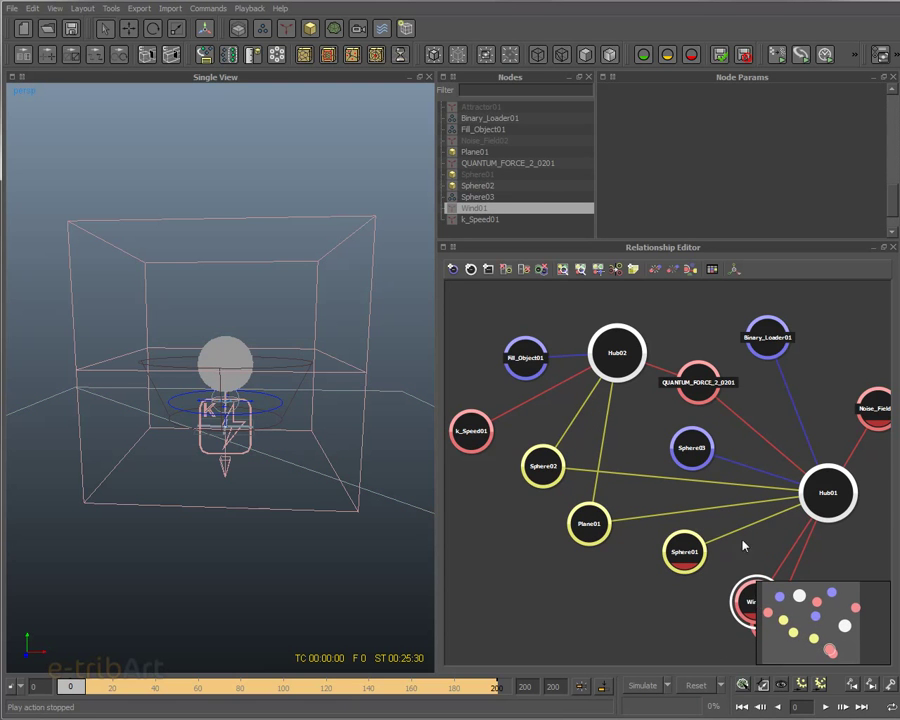
# Step: Reposition the Binary_Loader01 and Fill_Object01 emitter nodes farther apart to show which hub each one belongs to
pyautogui.moveTo(770, 338); pyautogui.dragTo(788, 341)
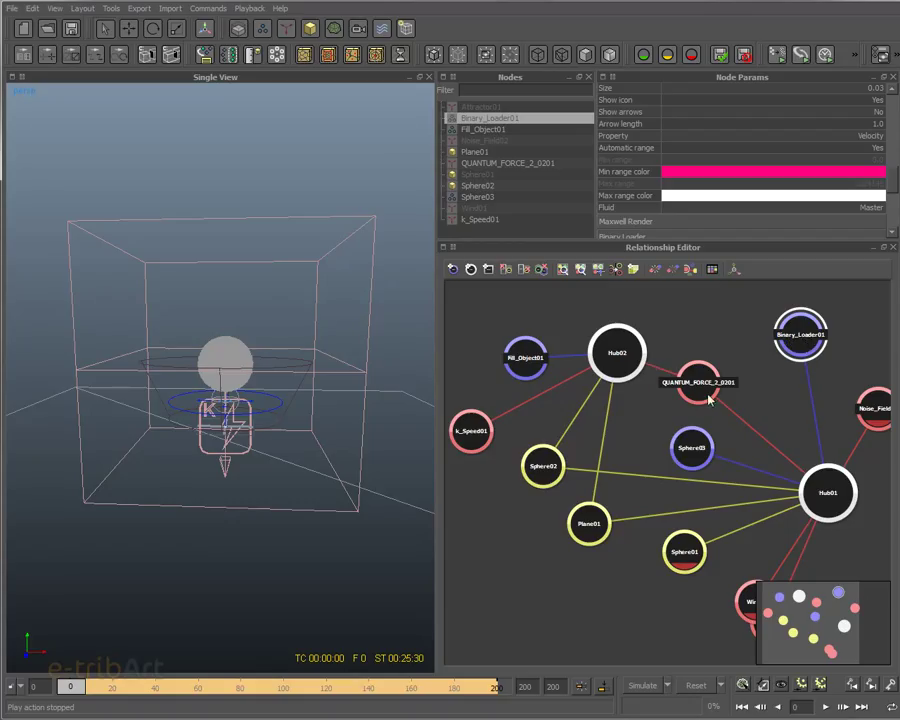
pyautogui.moveTo(525, 357); pyautogui.dragTo(513, 335)
pyautogui.moveTo(798, 337)
pyautogui.mouseDown()
pyautogui.moveTo(799, 348)
pyautogui.moveTo(792, 344)
pyautogui.mouseUp()
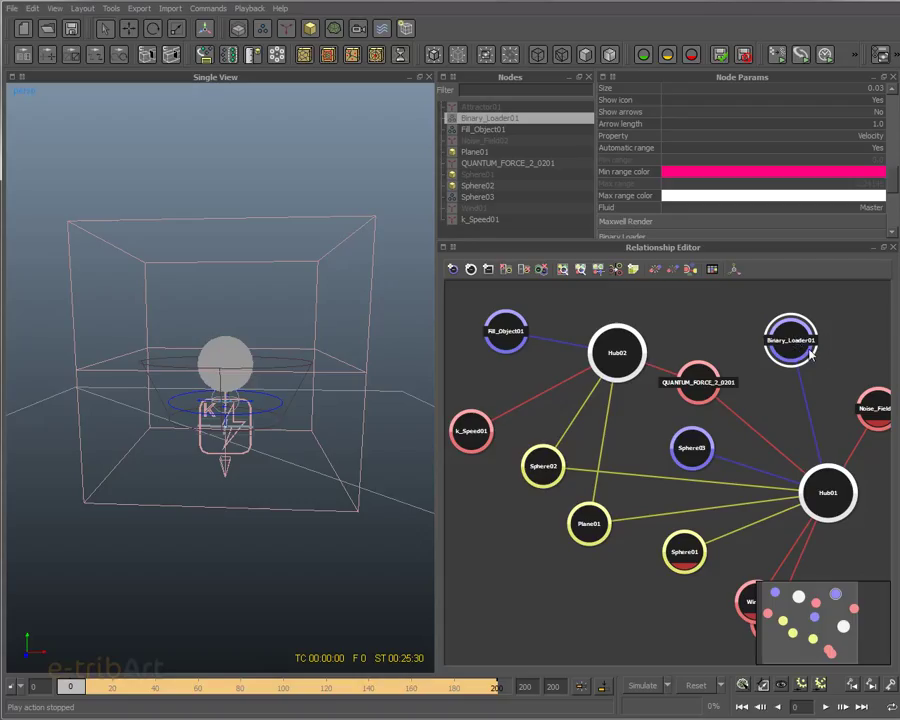
pyautogui.moveTo(793, 347); pyautogui.dragTo(795, 338)
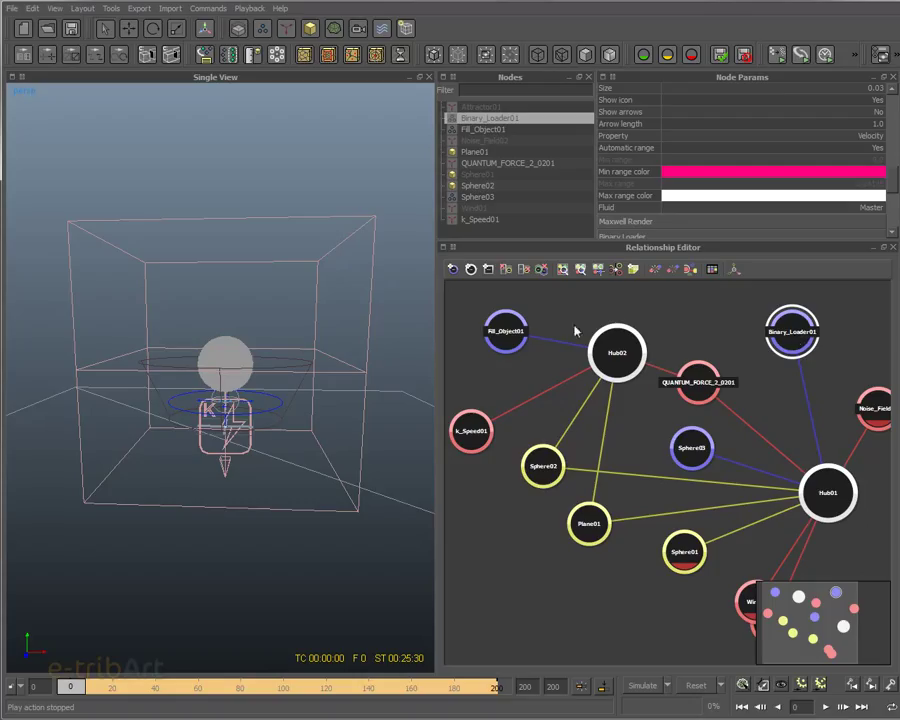
pyautogui.moveTo(506, 331); pyautogui.dragTo(514, 334)
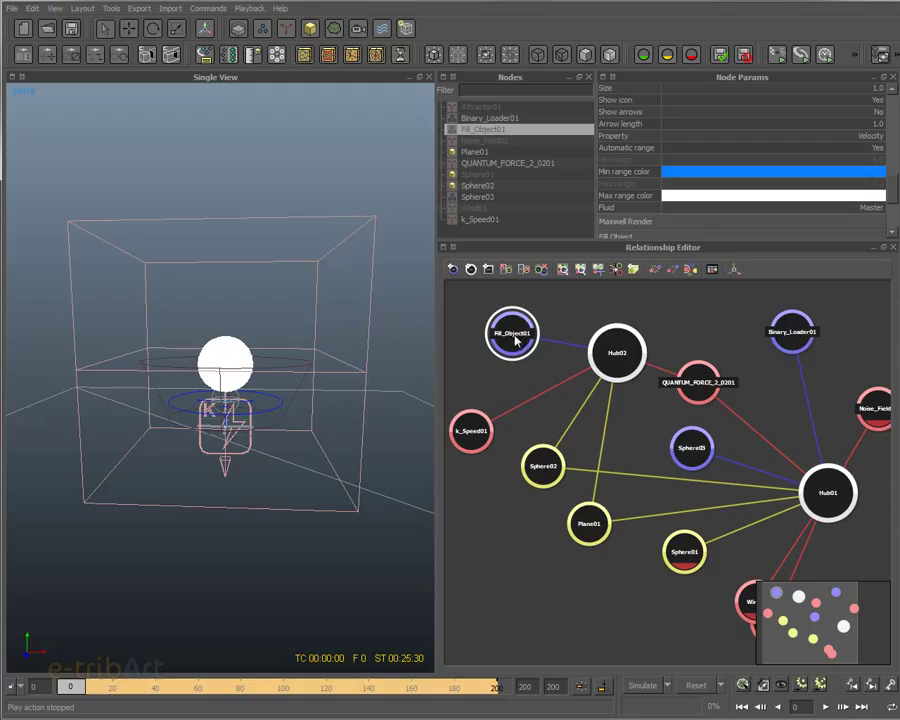
# Step: Inspect Hub02 and the QUANTUM_FORCE_2_0201 node, and view the node creation options for adding a new hub
pyautogui.click(613, 362)
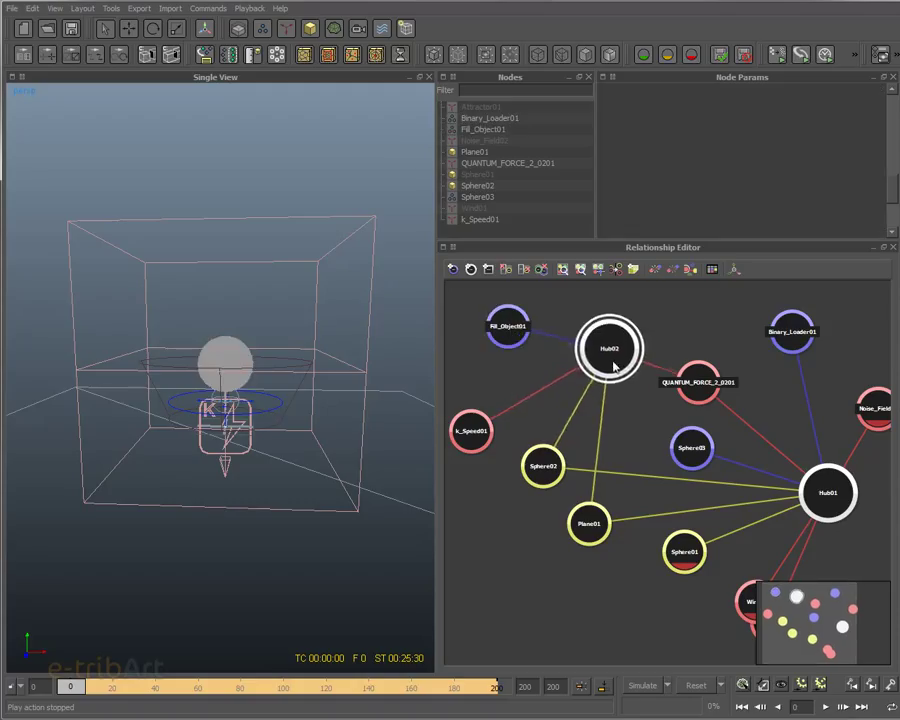
pyautogui.click(700, 390)
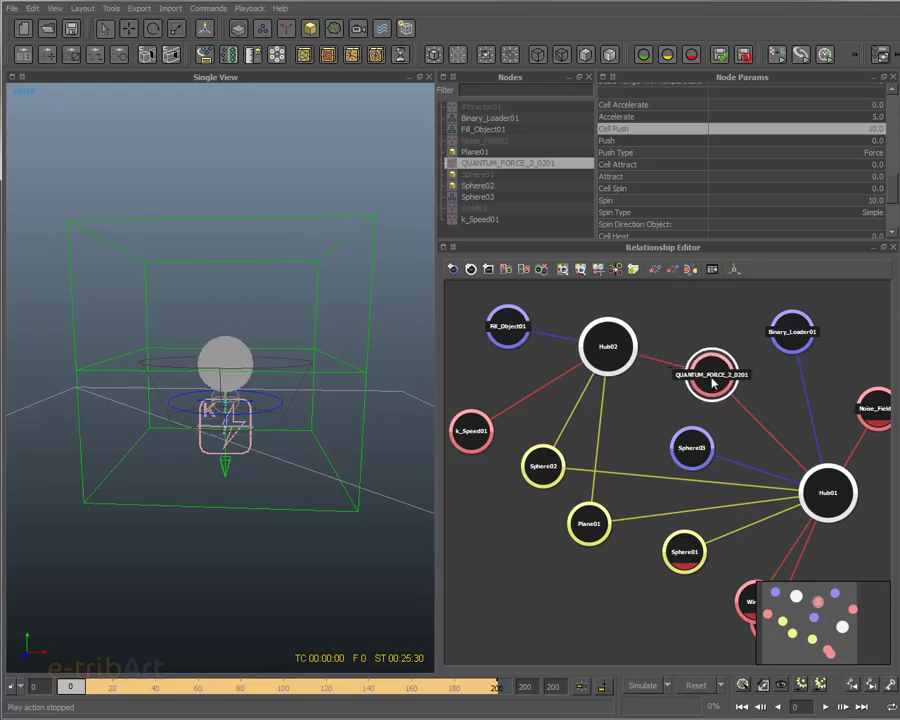
pyautogui.click(452, 269)
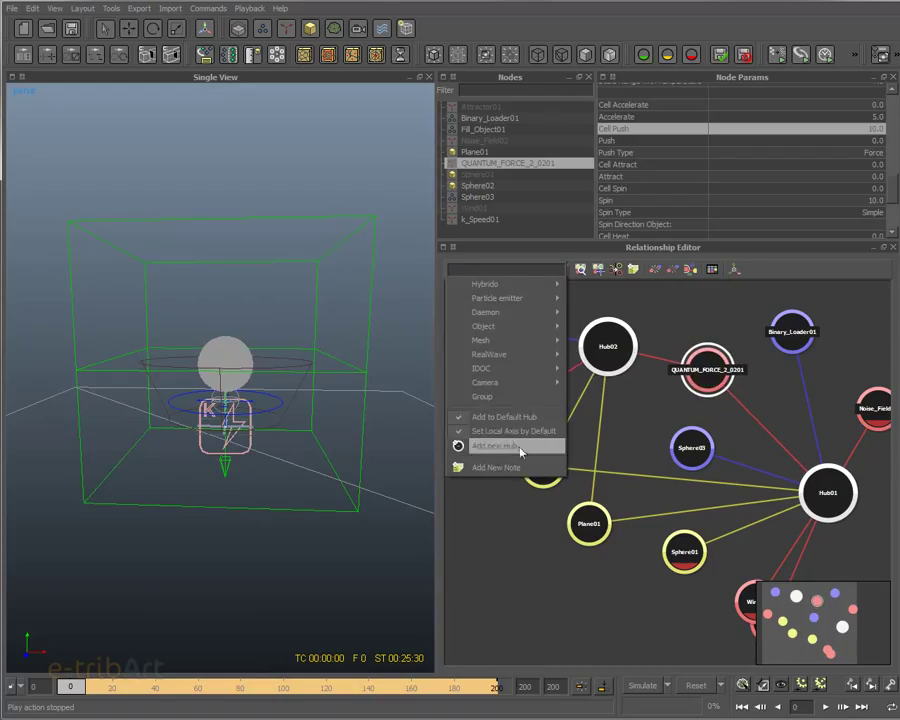
pyautogui.click(645, 424)
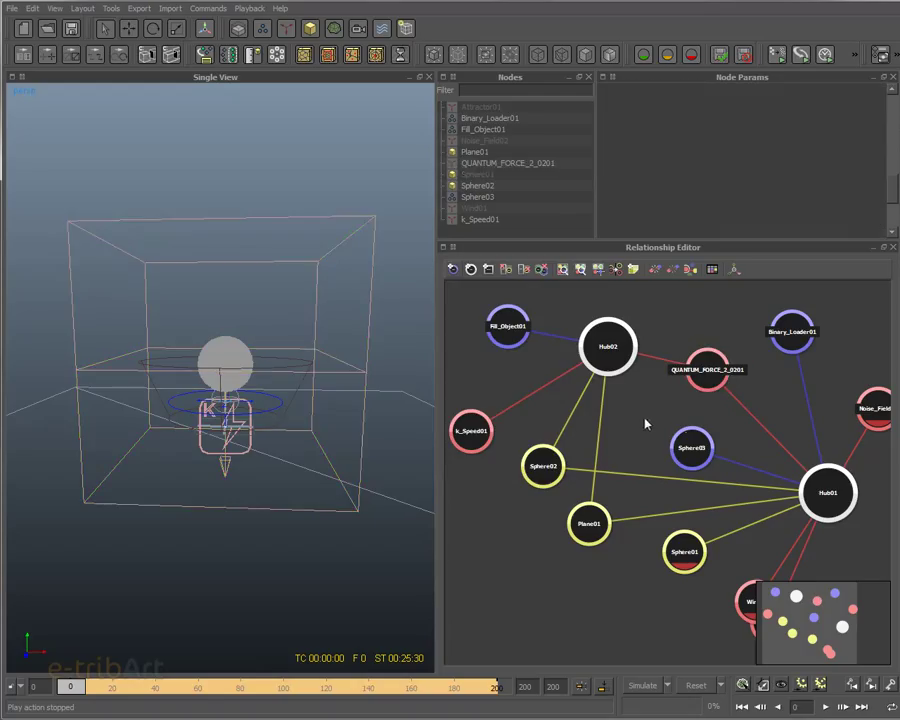
# Step: Arrange QUANTUM_FORCE_2_0201 between Hub02 and Hub01, placing Fill_Object01 beside Hub02 and Binary_Loader01 above Hub01
pyautogui.moveTo(707, 371); pyautogui.dragTo(706, 353)
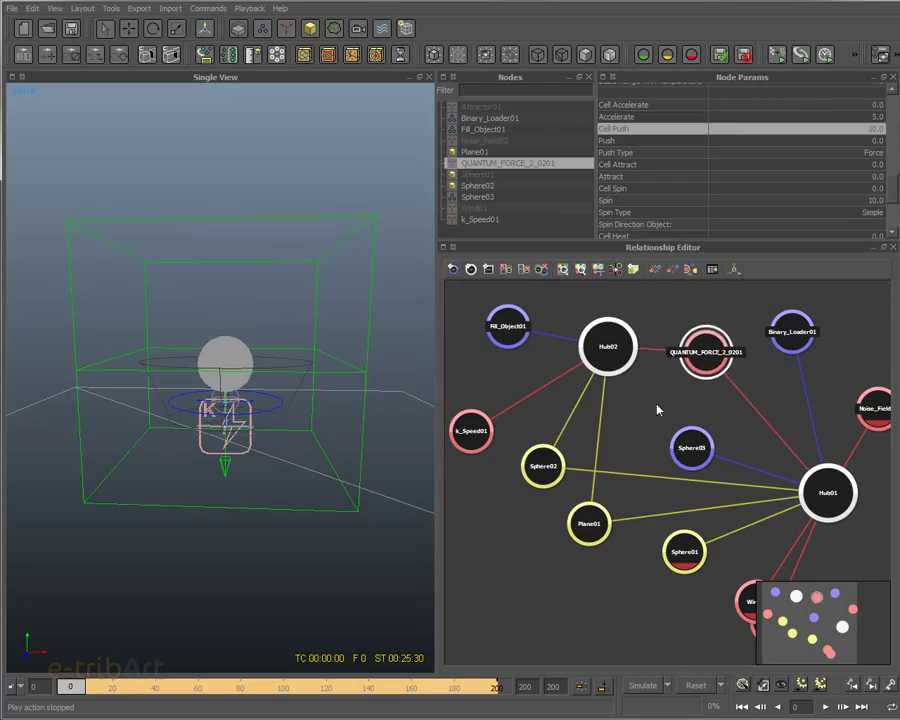
pyautogui.moveTo(790, 337)
pyautogui.mouseDown()
pyautogui.moveTo(798, 364)
pyautogui.moveTo(803, 352)
pyautogui.mouseUp()
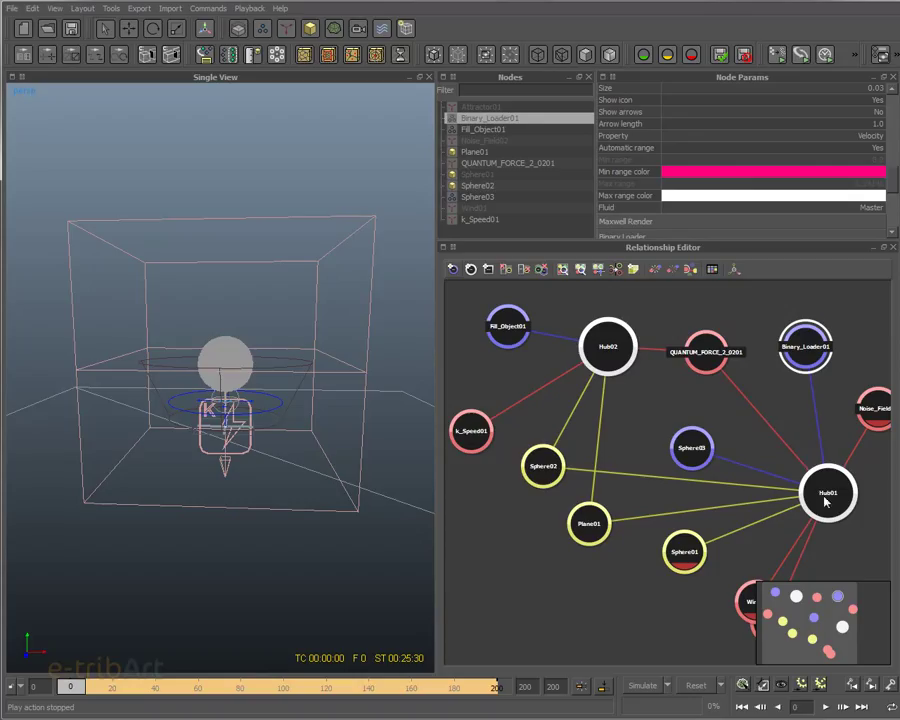
pyautogui.moveTo(803, 350)
pyautogui.mouseDown()
pyautogui.moveTo(802, 361)
pyautogui.moveTo(810, 345)
pyautogui.mouseUp()
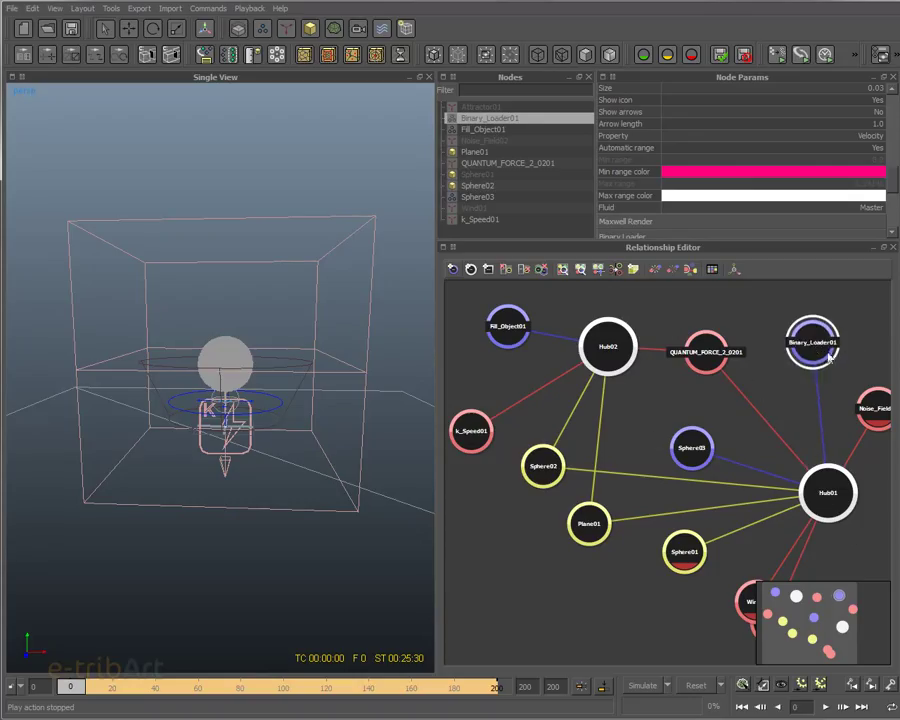
pyautogui.moveTo(518, 327); pyautogui.dragTo(492, 338)
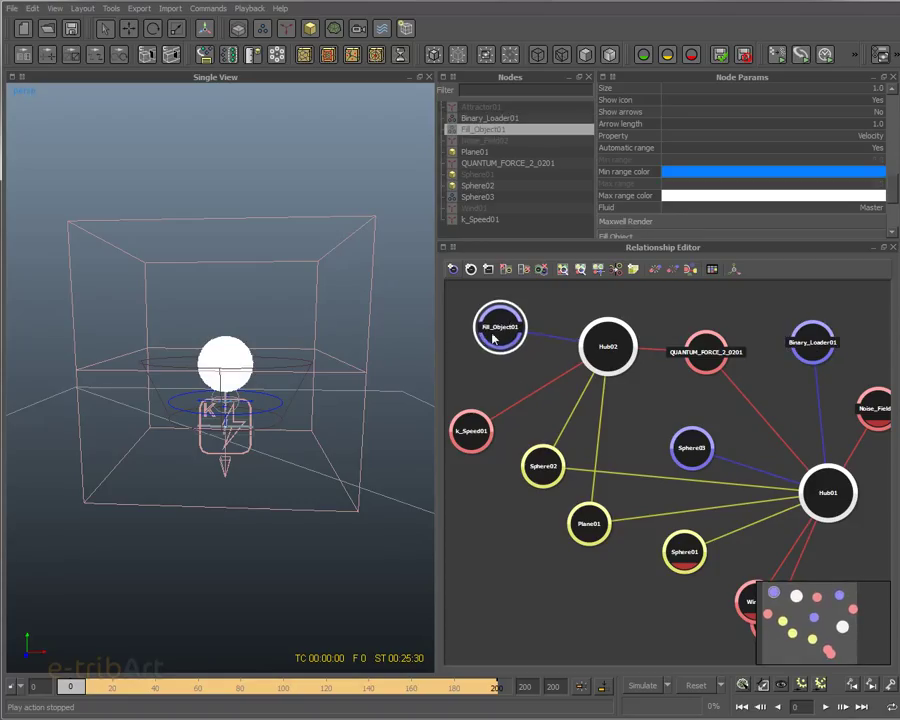
pyautogui.click(813, 342)
pyautogui.moveTo(717, 373); pyautogui.dragTo(742, 380)
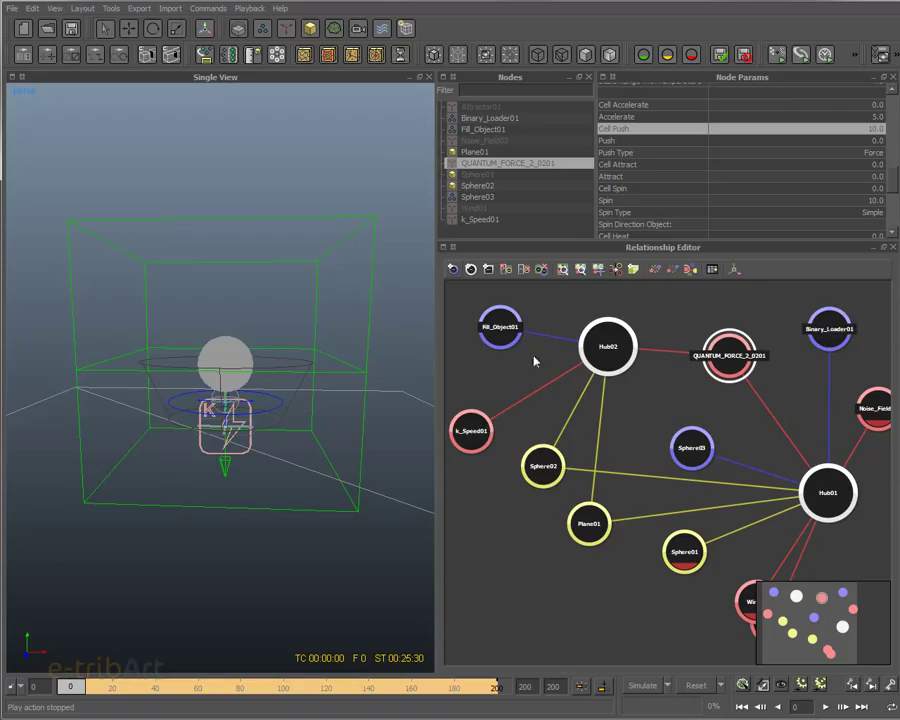
pyautogui.click(498, 335)
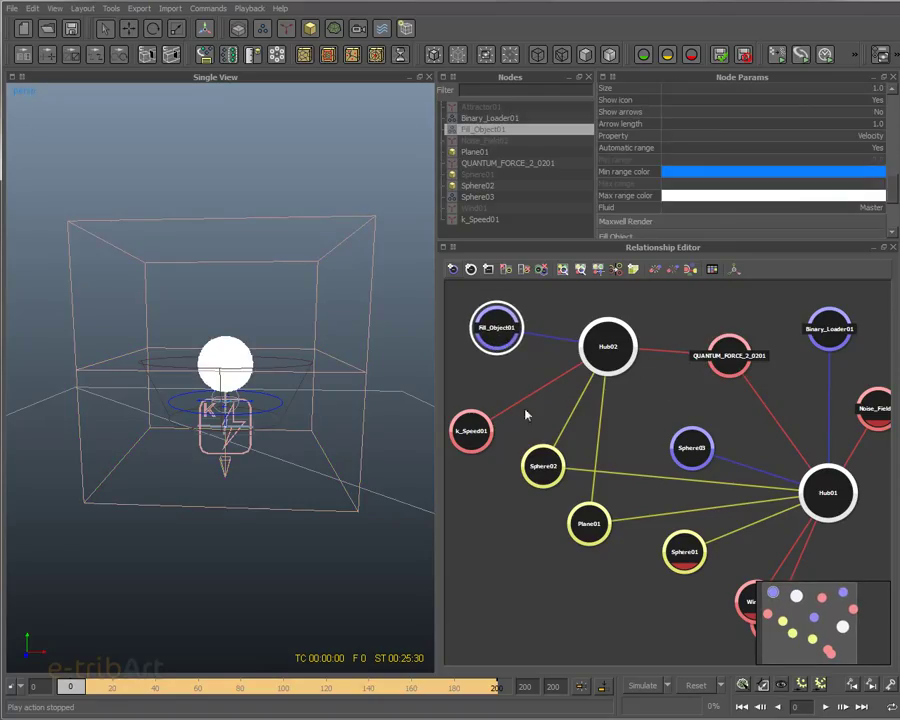
# Step: Move k_Speed01 closer to Hub02, below Fill_Object01, and adjust the Sphere02 and Plane01 node positions
pyautogui.moveTo(476, 433); pyautogui.dragTo(513, 403)
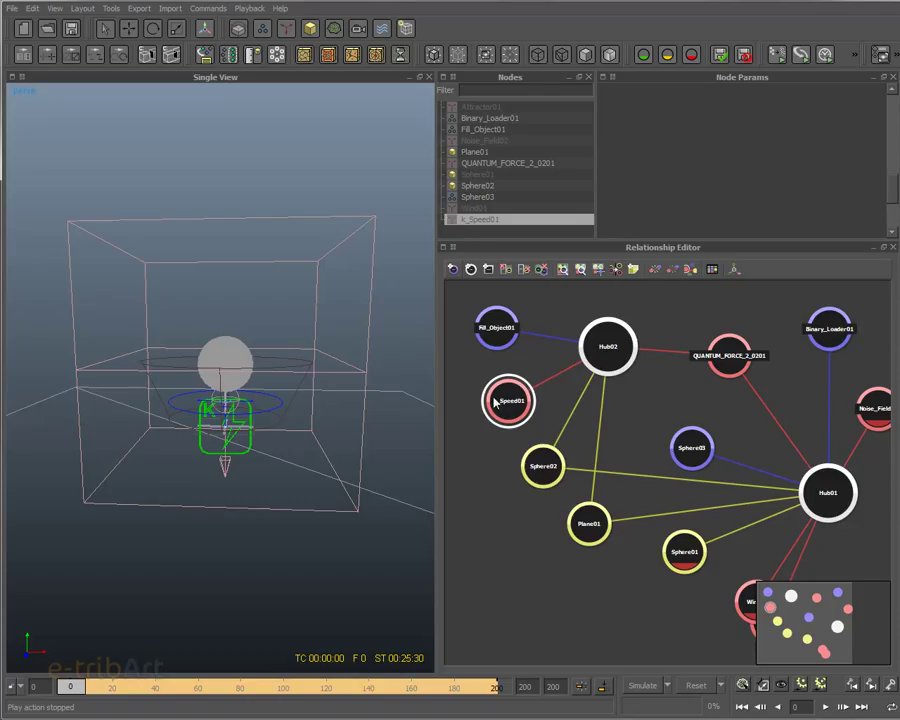
pyautogui.moveTo(542, 467)
pyautogui.mouseDown()
pyautogui.moveTo(560, 428)
pyautogui.moveTo(535, 472)
pyautogui.mouseUp()
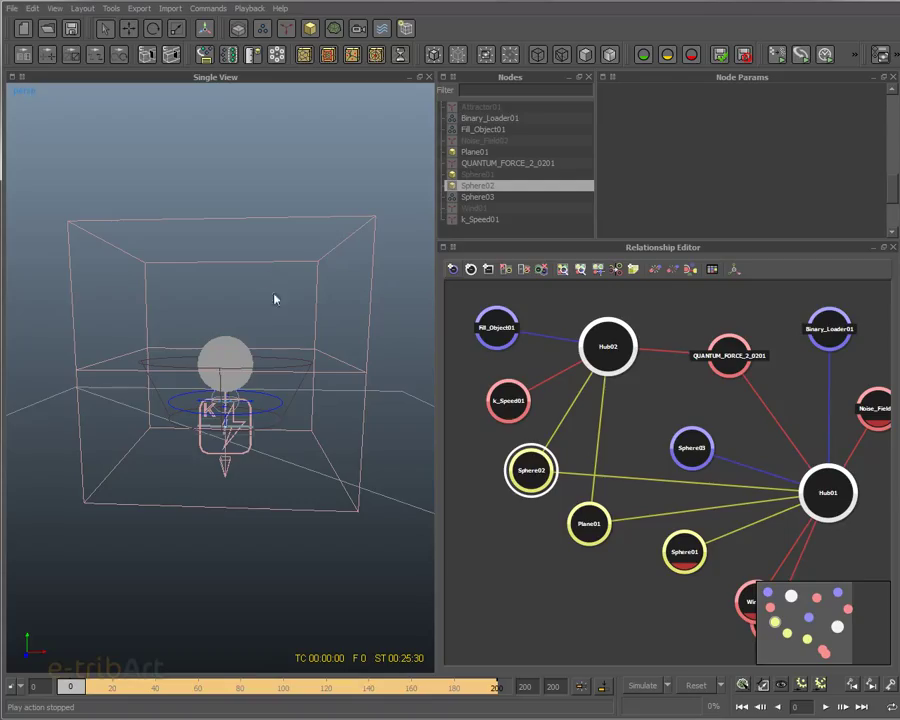
pyautogui.moveTo(590, 526)
pyautogui.mouseDown()
pyautogui.moveTo(592, 515)
pyautogui.moveTo(590, 540)
pyautogui.moveTo(589, 530)
pyautogui.mouseUp()
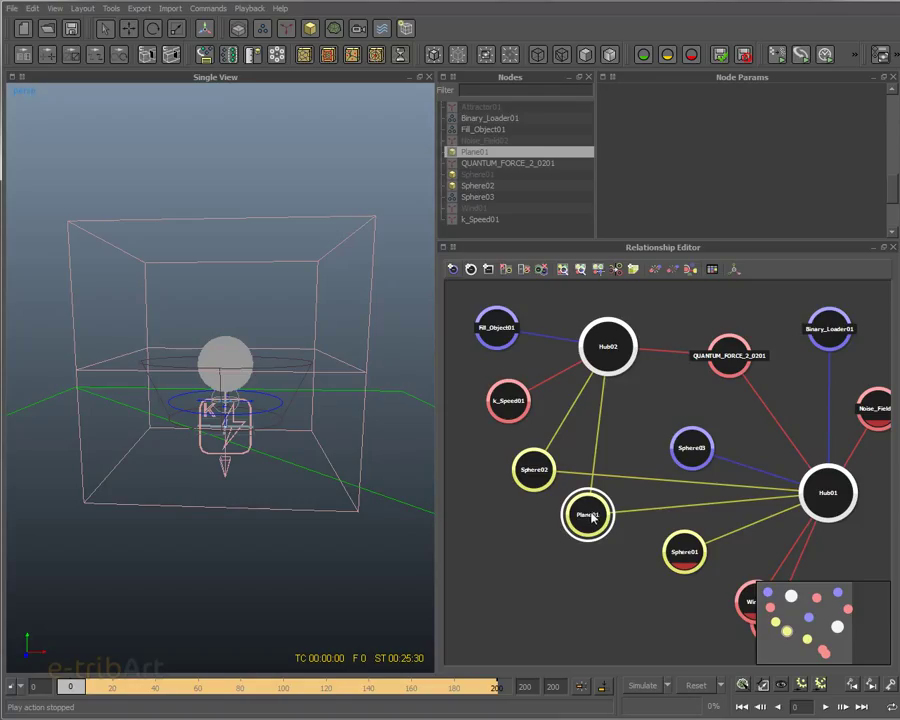
# Step: Group the Sphere03, Sphere01, Wind01, Attractor01 and Noise_Field02 nodes around Hub01, with Noise_Field02 beside Attractor01
pyautogui.moveTo(677, 458); pyautogui.dragTo(708, 449)
pyautogui.moveTo(683, 558); pyautogui.dragTo(705, 546)
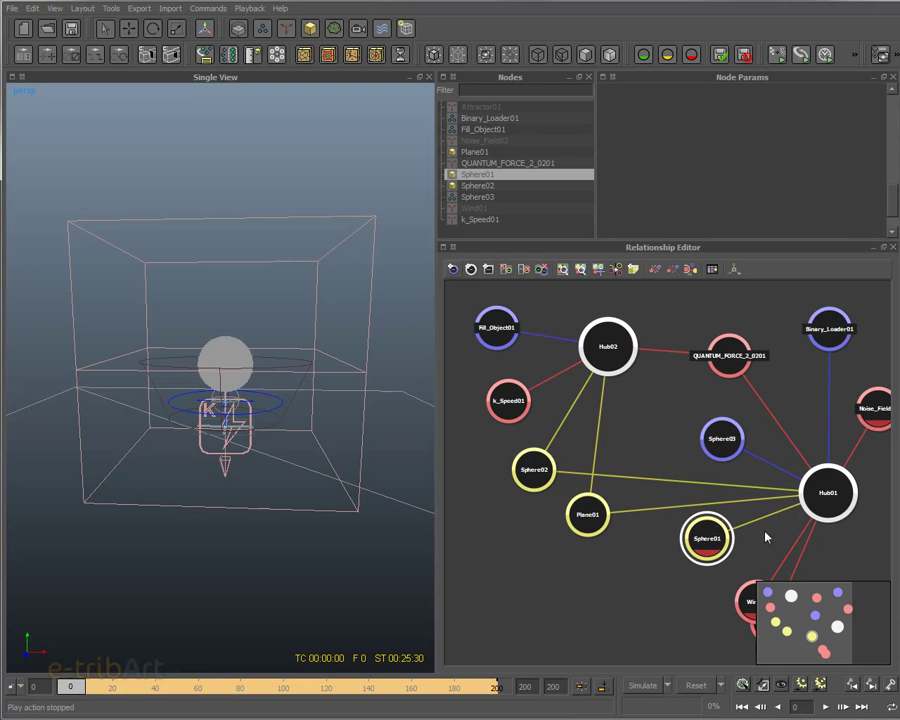
pyautogui.moveTo(738, 617); pyautogui.dragTo(797, 553)
pyautogui.scroll(-1, 745, 580)
pyautogui.scroll(1, 797, 548)
pyautogui.scroll(-1, 790, 545)
pyautogui.moveTo(840, 433); pyautogui.dragTo(853, 561)
pyautogui.moveTo(783, 525); pyautogui.dragTo(736, 516, button='middle')
pyautogui.scroll(4, 736, 516)
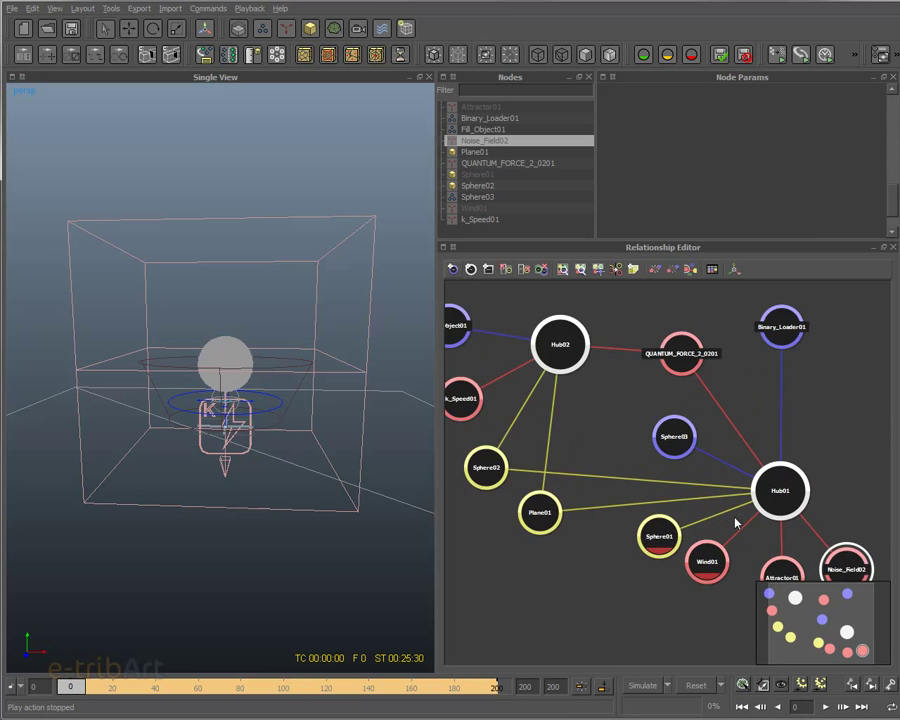
# Step: Select Sphere03 in the node network and move Binary_Loader01 down closer to Hub01
pyautogui.moveTo(639, 456); pyautogui.dragTo(625, 446, button='middle')
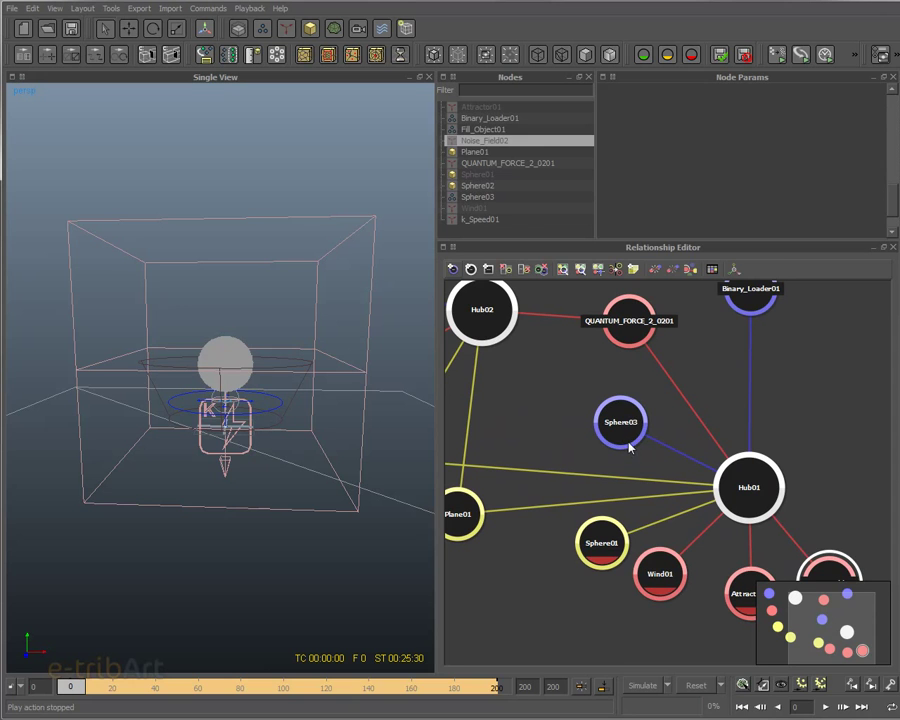
pyautogui.click(630, 435)
pyautogui.moveTo(738, 323); pyautogui.dragTo(734, 357)
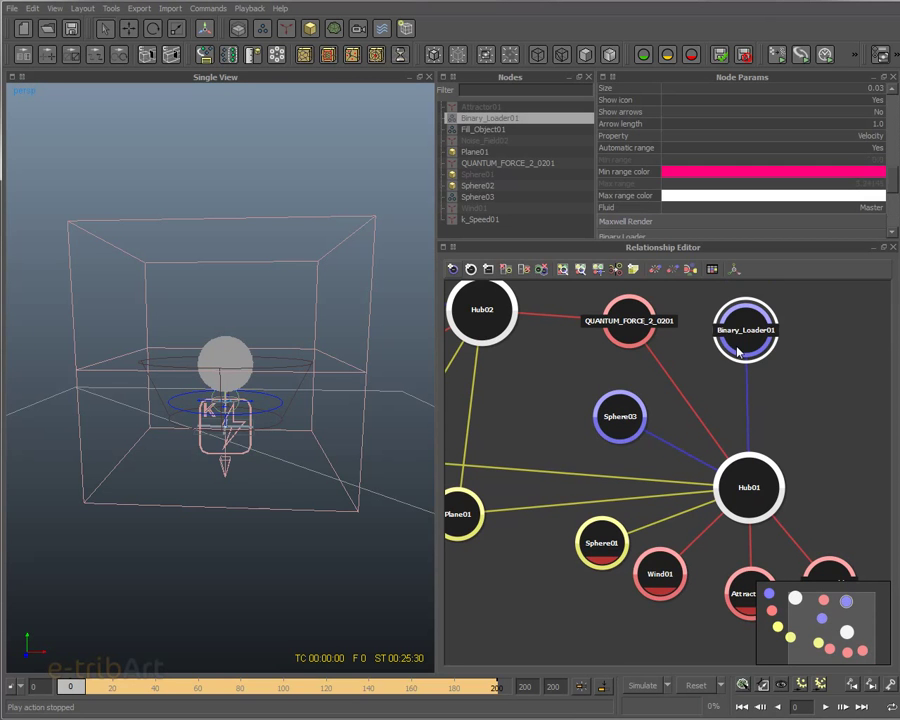
pyautogui.moveTo(617, 502); pyautogui.dragTo(655, 488, button='middle')
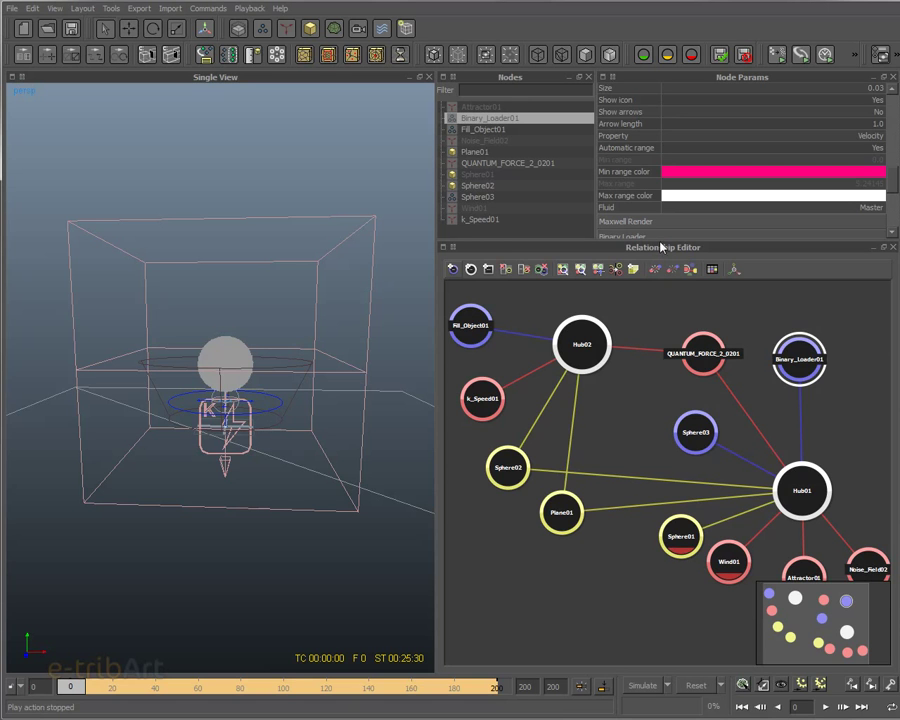
# Step: Enlarge the node parameters area again and move k_Speed01 up between Fill_Object01 and Sphere02
pyautogui.moveTo(659, 238); pyautogui.dragTo(651, 349)
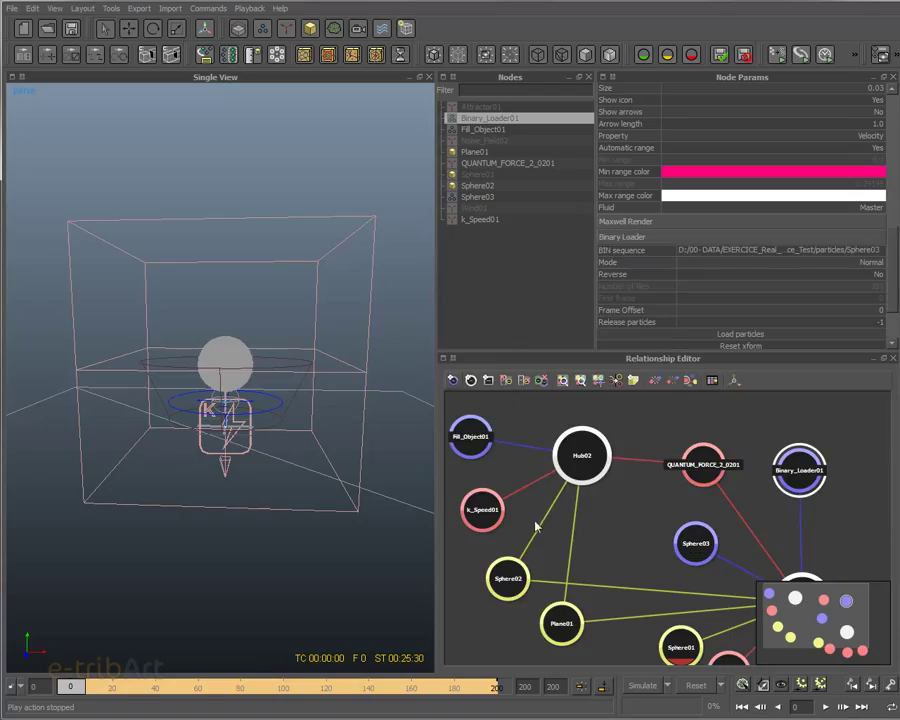
pyautogui.click(484, 518)
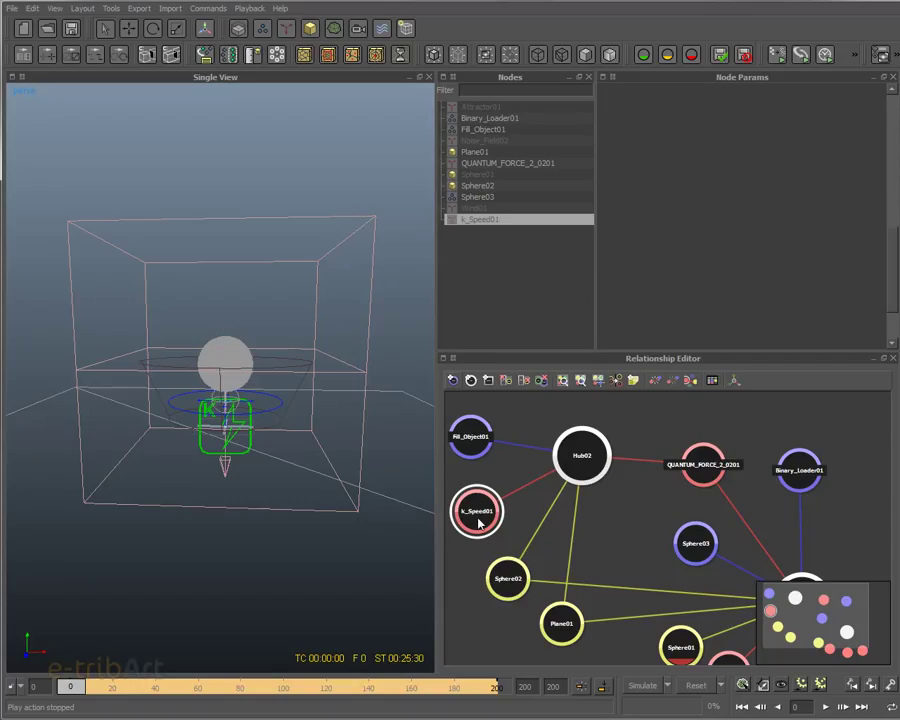
pyautogui.moveTo(474, 519); pyautogui.dragTo(490, 506)
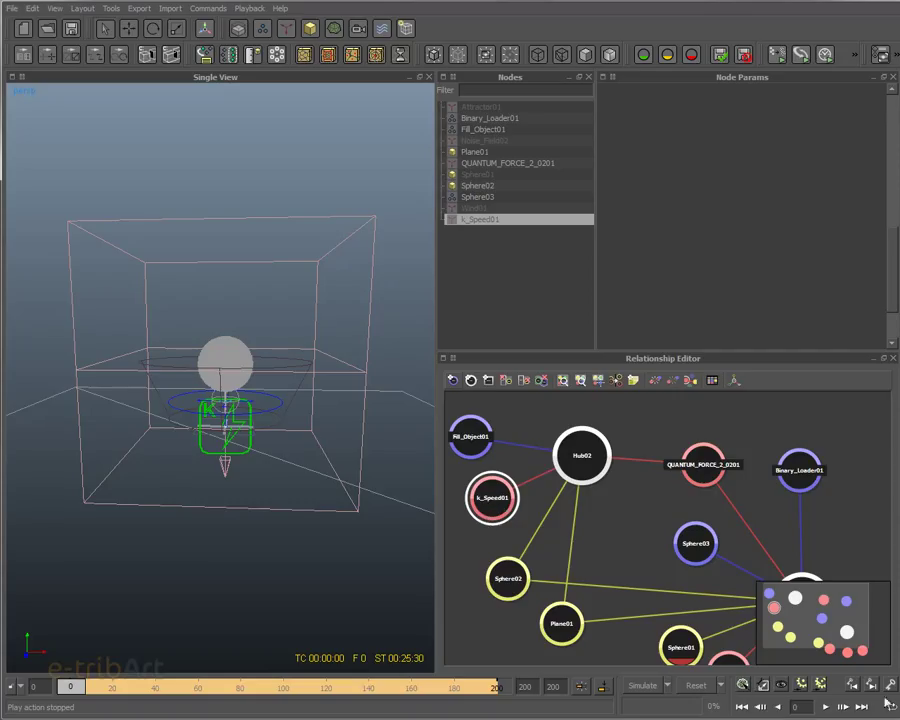
# Step: Select Fill_Object01's particle sphere in the viewport and play the simulation from frame 0
pyautogui.click(249, 357)
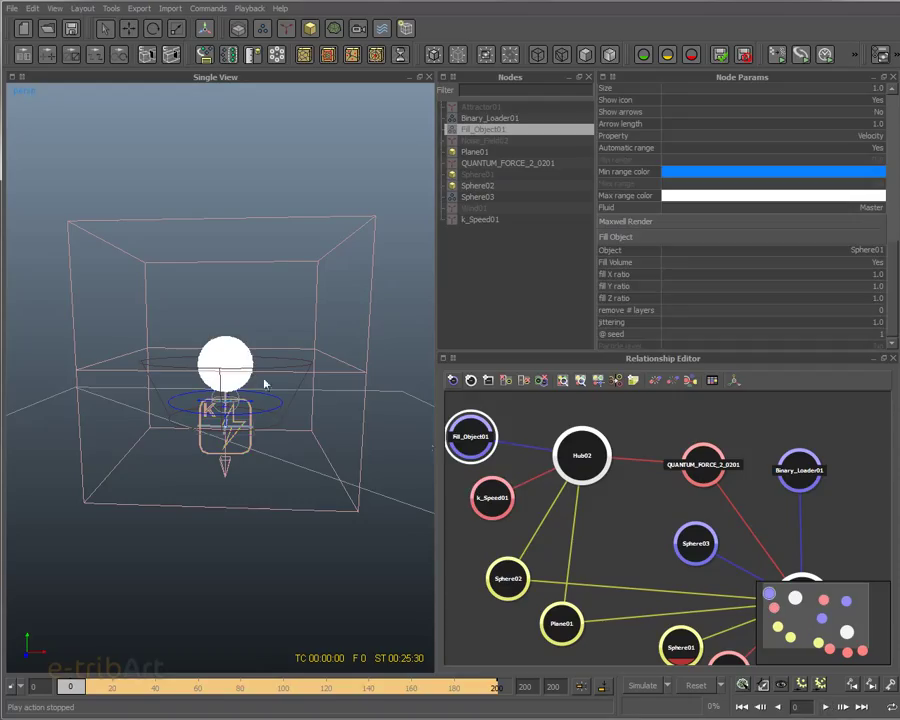
pyautogui.click(828, 707)
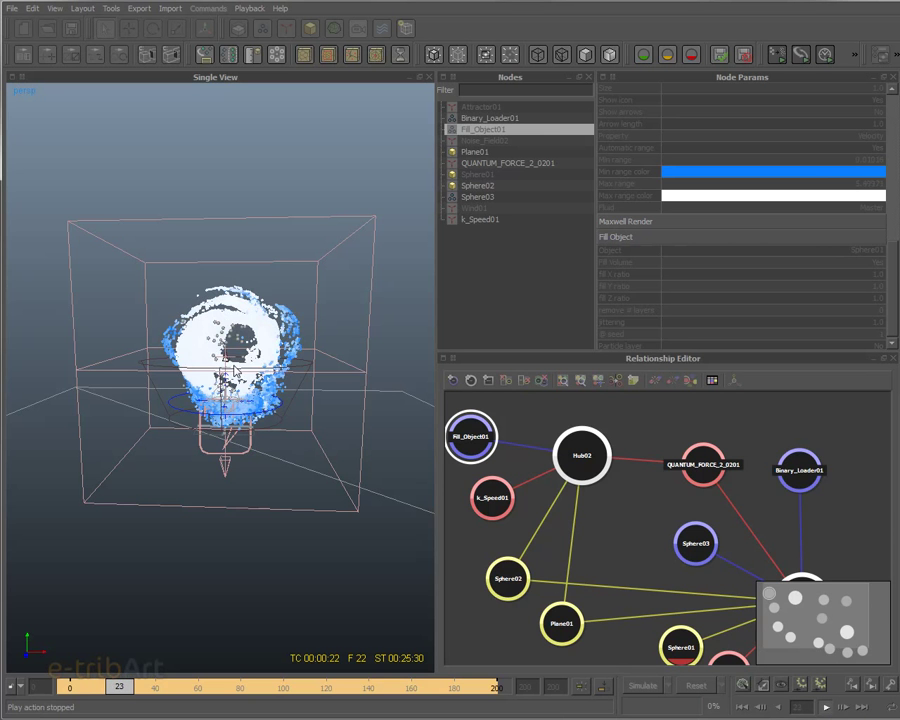
# Step: Add Binary_Loader01 to the Fill_Object01 selection, replay the simulation from the start and stop it at frame 22
pyautogui.scroll(2, 243, 425)
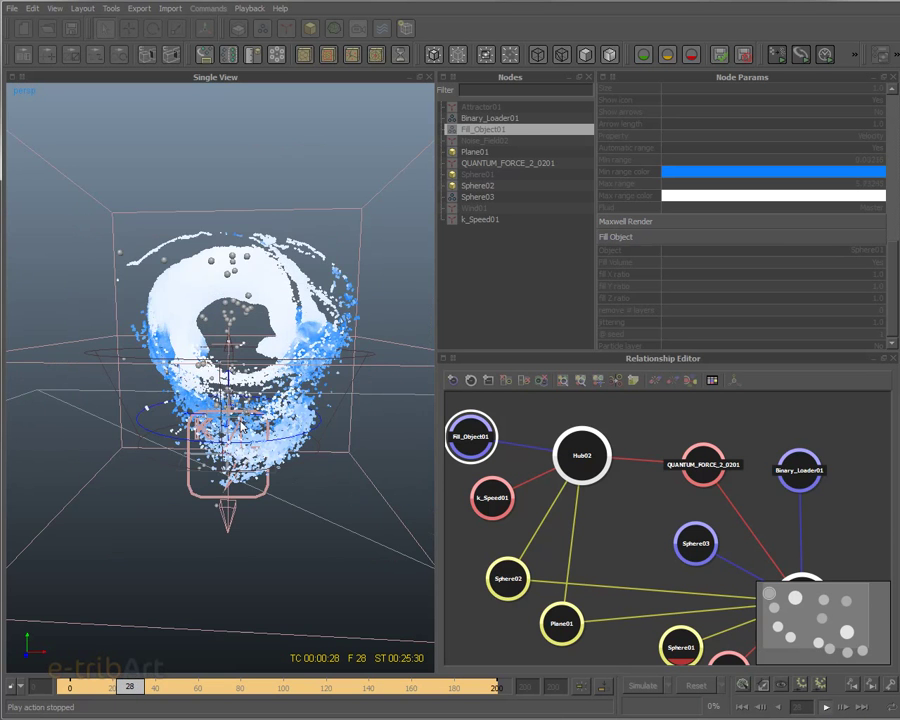
pyautogui.keyDown('alt'); pyautogui.moveTo(243, 425); pyautogui.dragTo(213, 405); pyautogui.keyUp('alt')
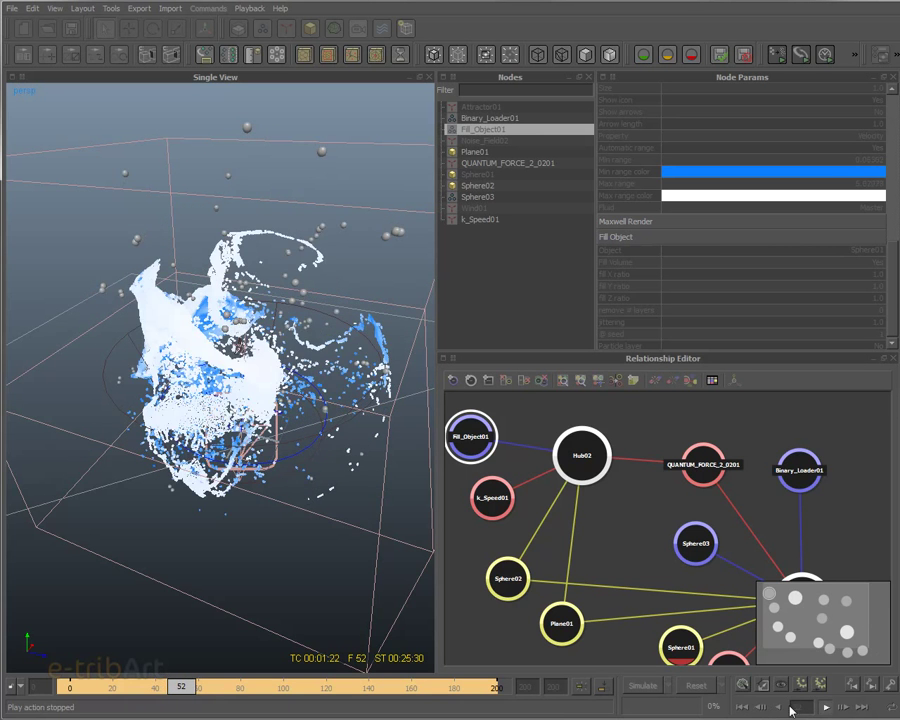
pyautogui.keyDown('ctrl'); pyautogui.click(485, 118); pyautogui.keyUp('ctrl')
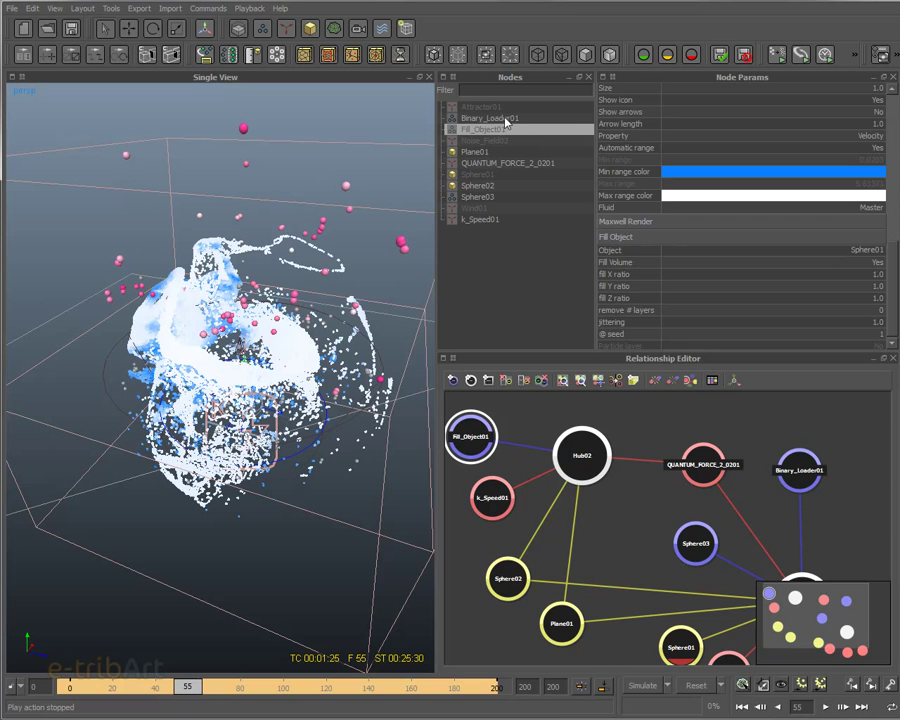
pyautogui.click(757, 708)
pyautogui.click(827, 708)
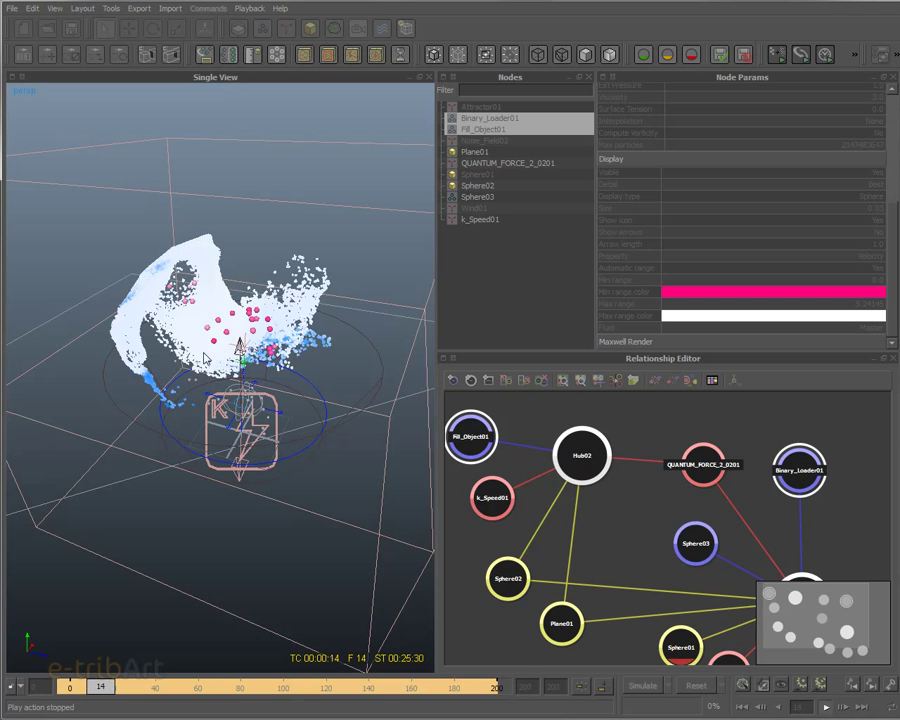
pyautogui.click(826, 707)
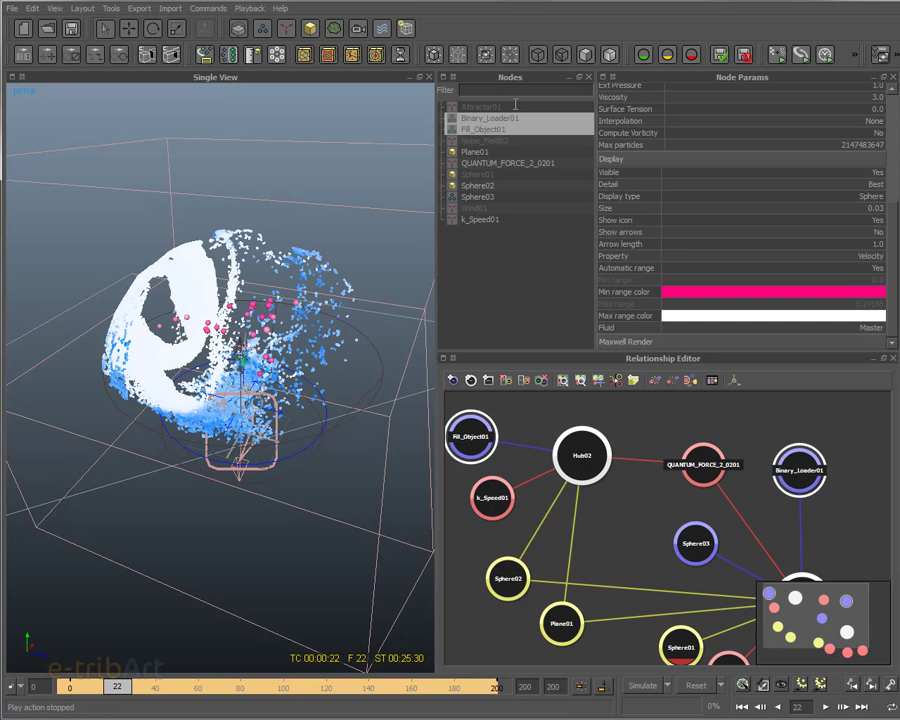
# Step: Set Fill_Object01's maximum range color to a muted light blue with hue 191, saturation 80 and reduced brightness
pyautogui.click(475, 129)
pyautogui.scroll(-5, 893, 323)
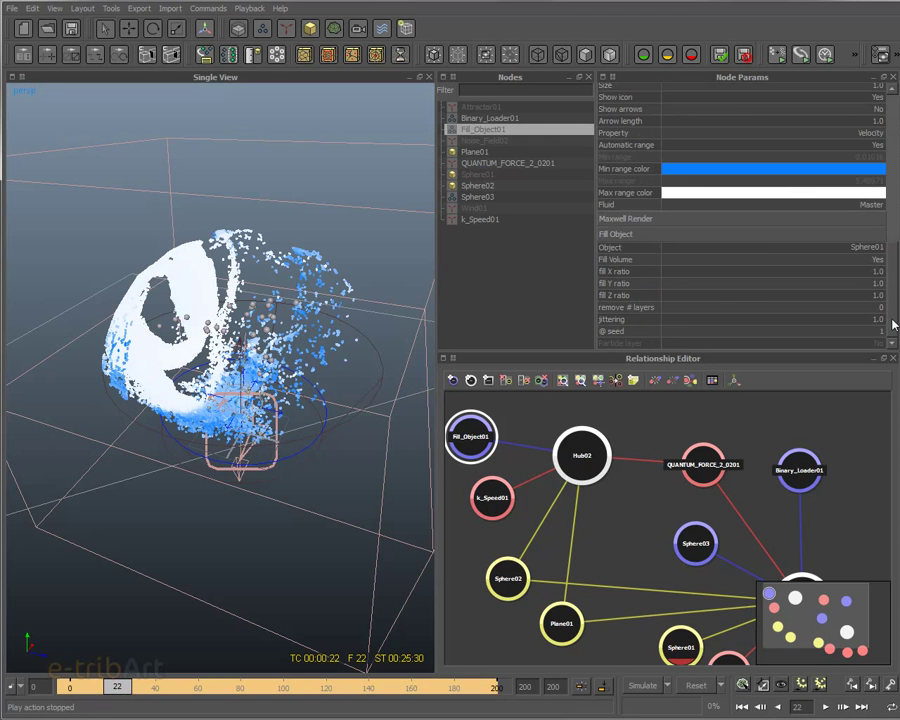
pyautogui.click(803, 194)
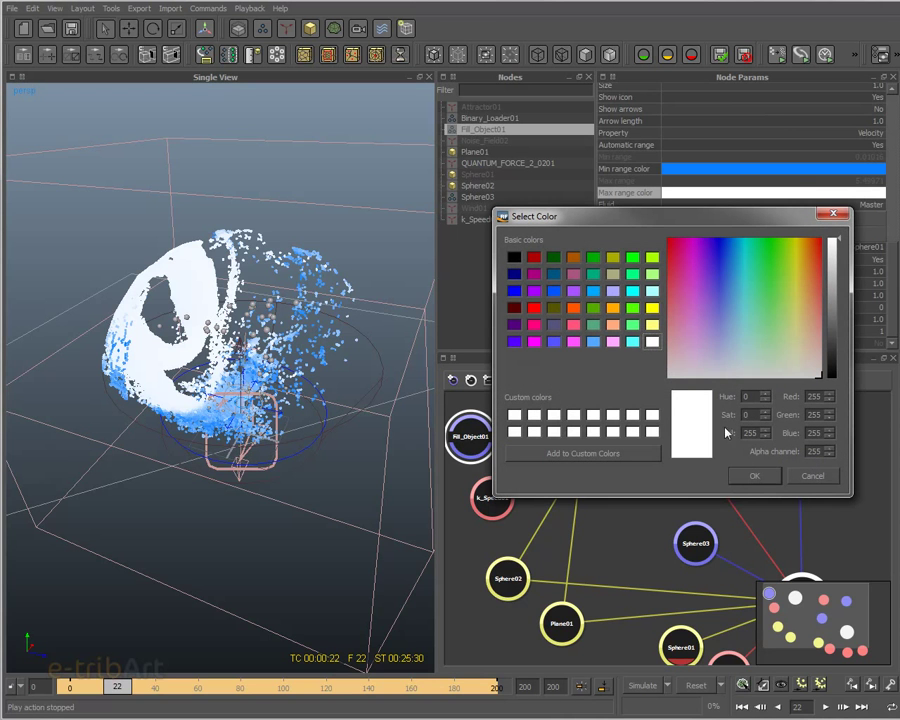
pyautogui.click(737, 343)
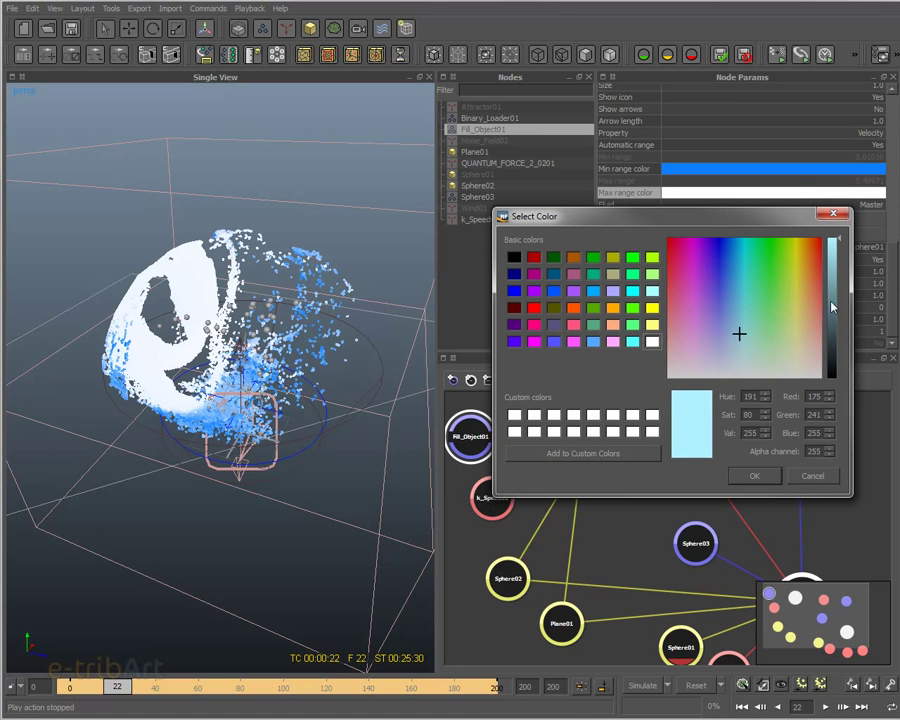
pyautogui.moveTo(832, 306); pyautogui.dragTo(832, 278)
pyautogui.click(755, 476)
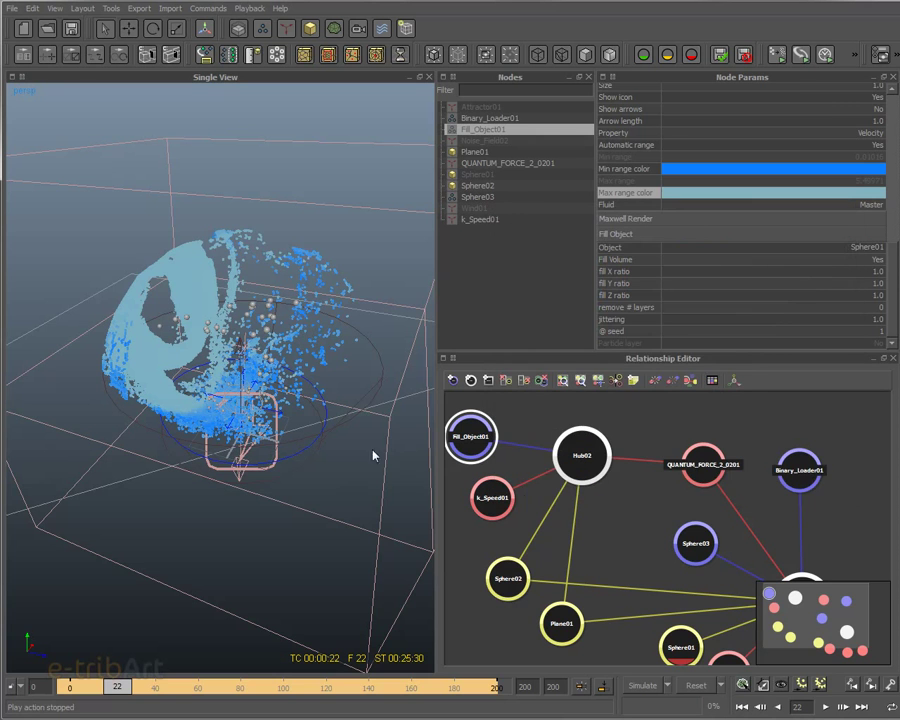
# Step: Select Binary_Loader01 together with Fill_Object01 and play the simulation, examining the motion of both particle sets from several angles
pyautogui.keyDown('ctrl'); pyautogui.click(495, 121); pyautogui.keyUp('ctrl')
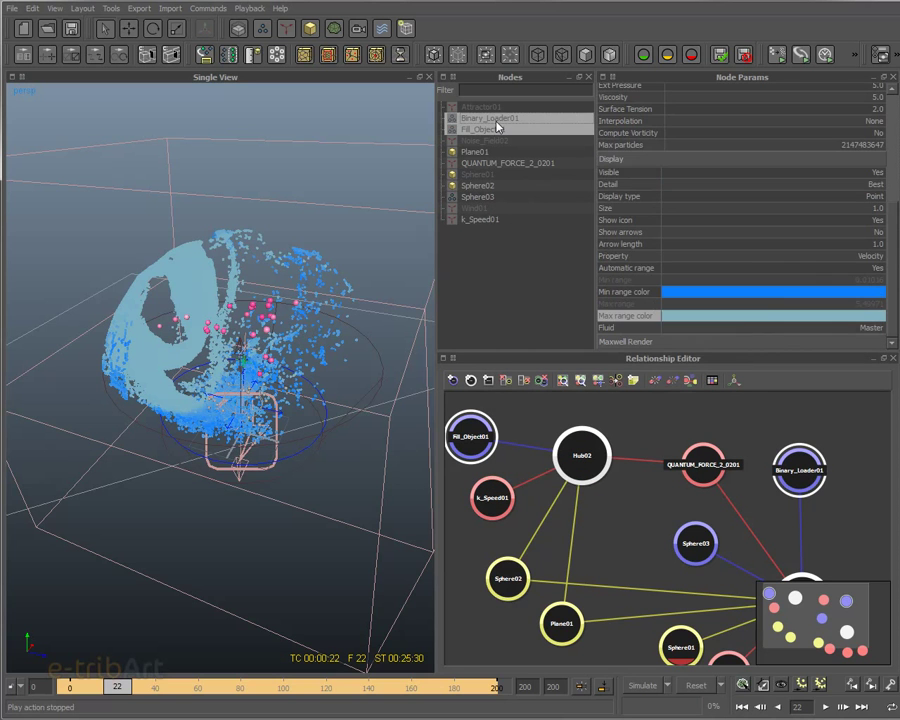
pyautogui.click(823, 707)
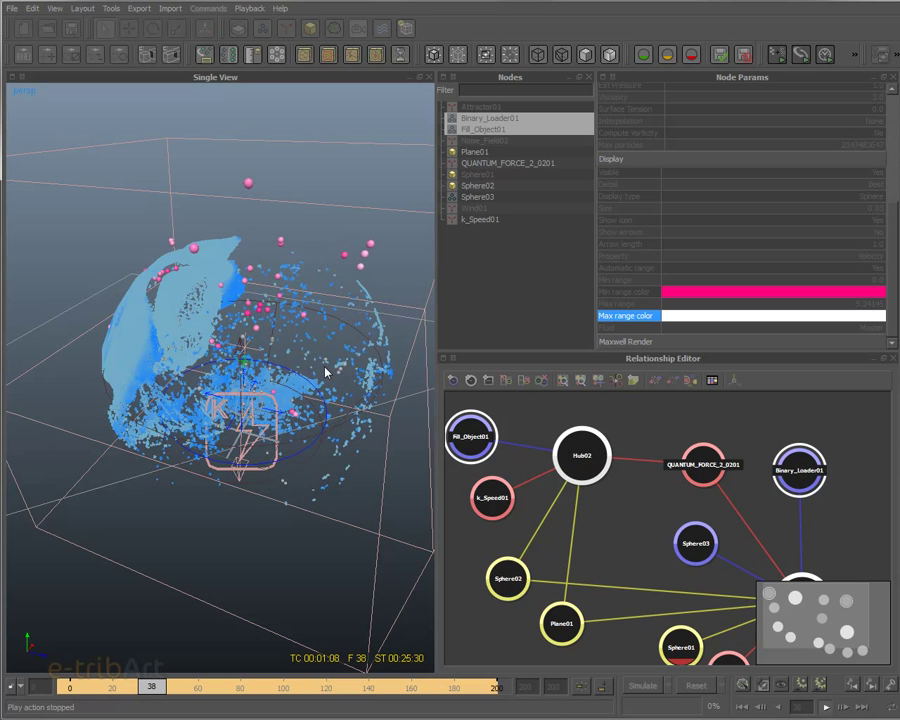
pyautogui.keyDown('alt'); pyautogui.moveTo(362, 362); pyautogui.dragTo(237, 296); pyautogui.keyUp('alt')
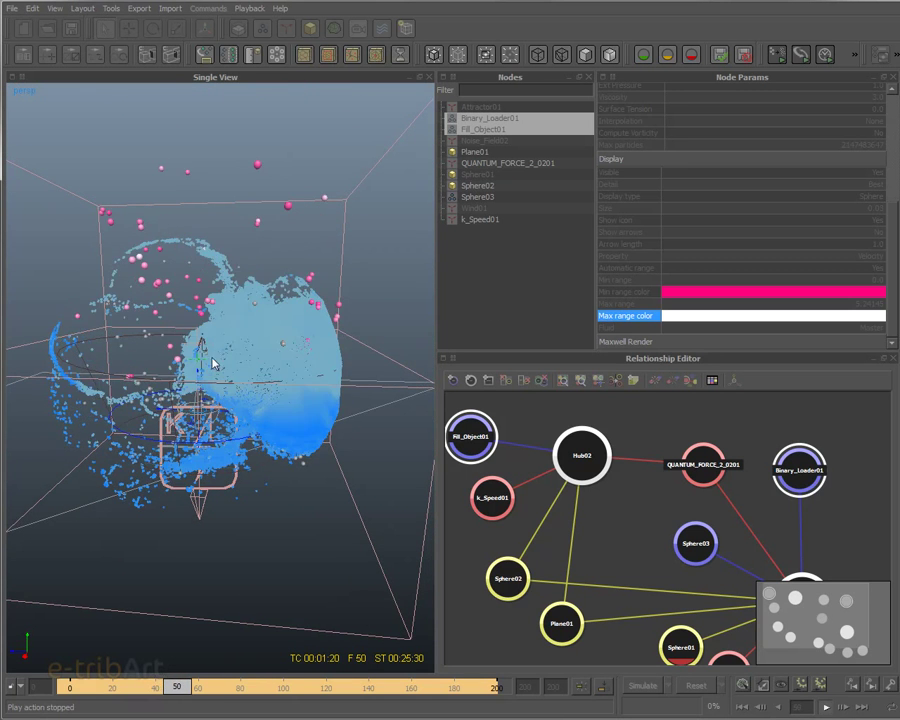
pyautogui.keyDown('alt'); pyautogui.moveTo(218, 400); pyautogui.dragTo(147, 392); pyautogui.keyUp('alt')
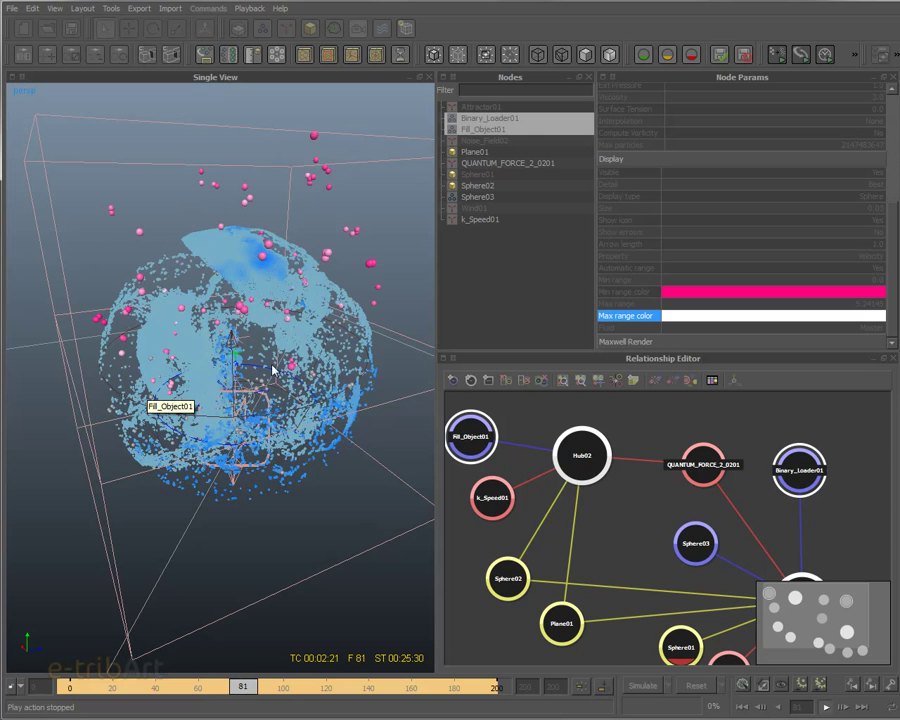
pyautogui.keyDown('alt'); pyautogui.moveTo(245, 297); pyautogui.dragTo(311, 358); pyautogui.keyUp('alt')
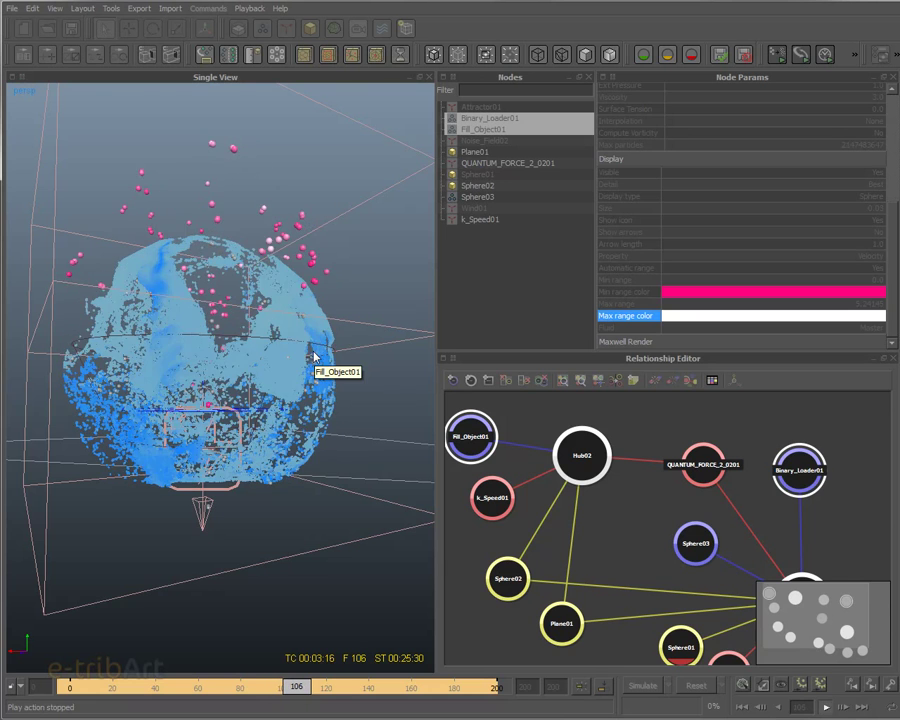
pyautogui.keyDown('alt'); pyautogui.moveTo(221, 368); pyautogui.dragTo(128, 410); pyautogui.keyUp('alt')
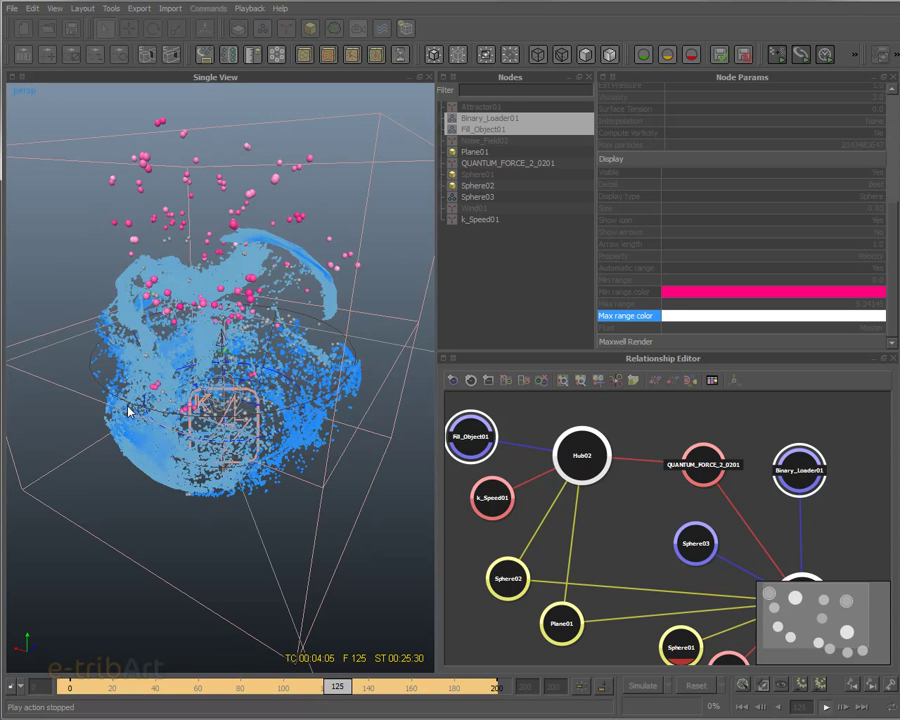
pyautogui.moveTo(184, 384)
pyautogui.keyDown('alt'); pyautogui.mouseDown()
pyautogui.moveTo(295, 366)
pyautogui.moveTo(181, 368)
pyautogui.mouseUp(); pyautogui.keyUp('alt')
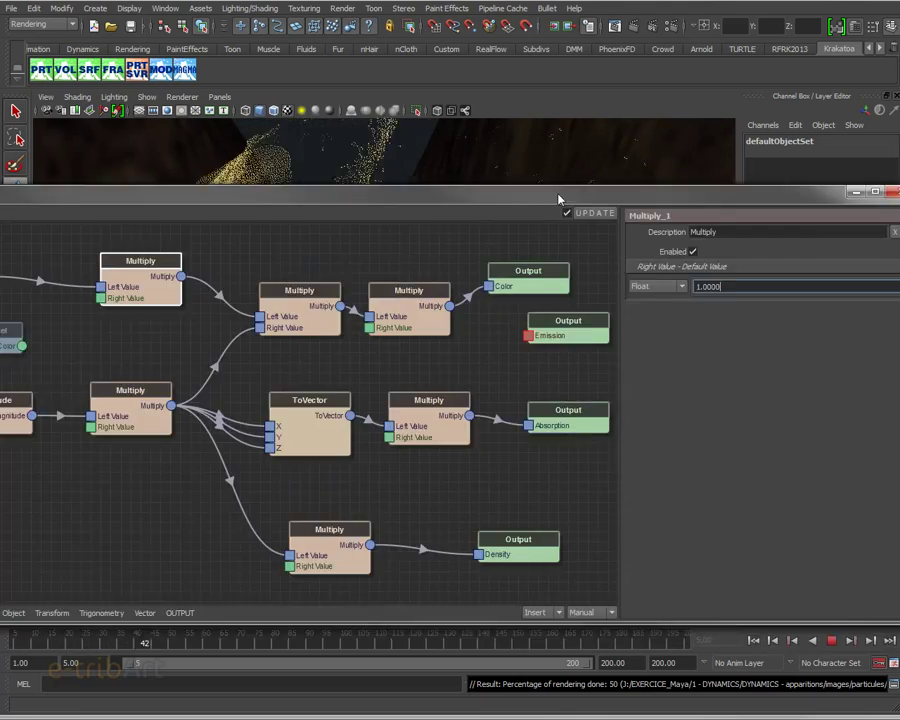
# Step: Switch to Maya, examine the whole PRTMagma1 graph in the Krakatoa Magma Editor, and move the editor off the scene view
pyautogui.moveTo(560, 197); pyautogui.dragTo(810, 122)
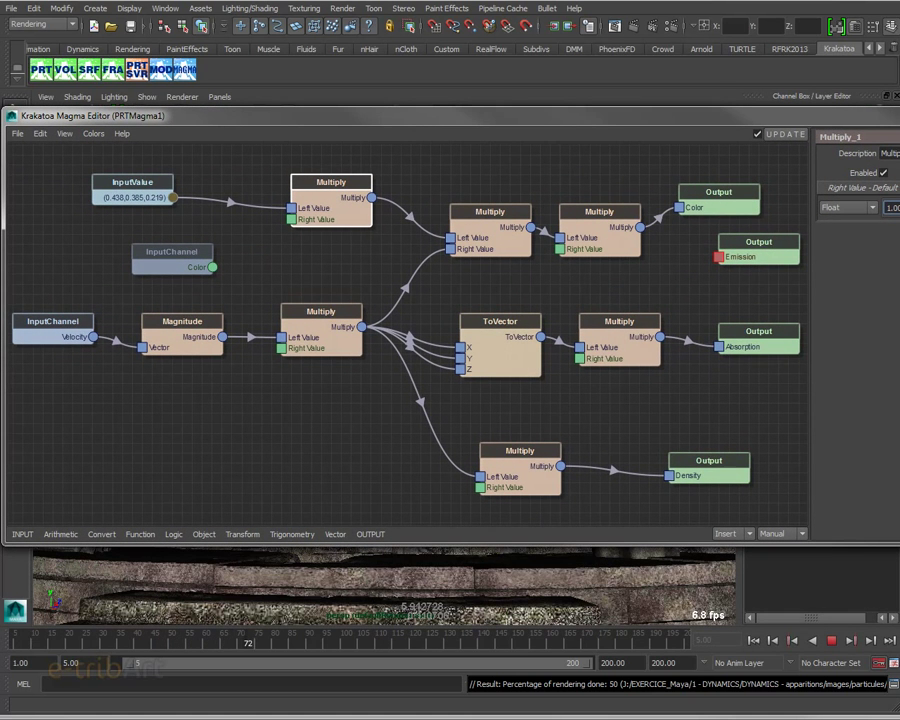
pyautogui.moveTo(899, 338); pyautogui.dragTo(867, 338)
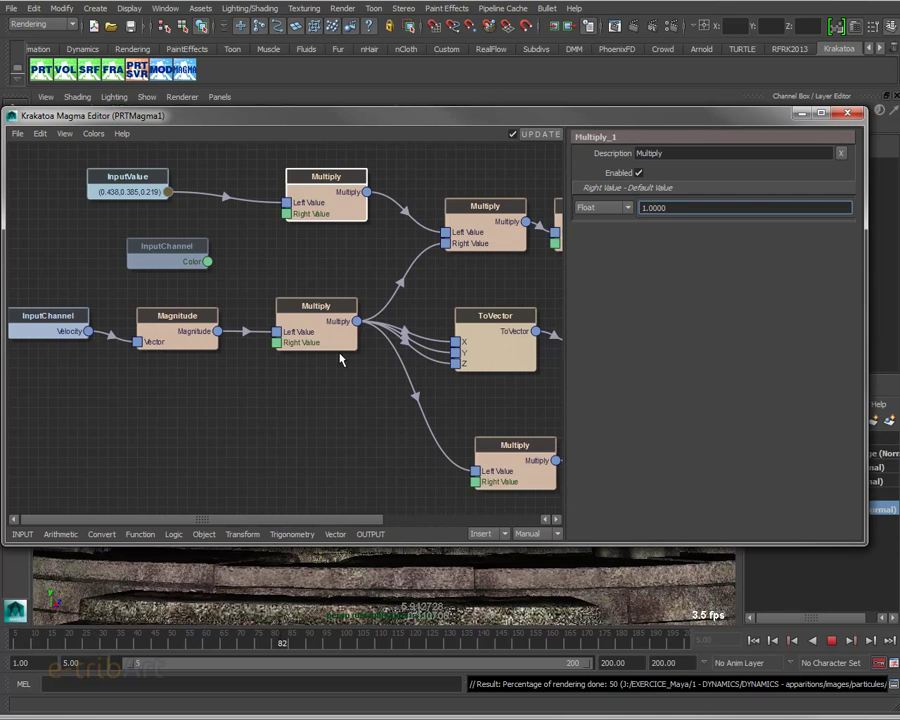
pyautogui.scroll(-2, 325, 366)
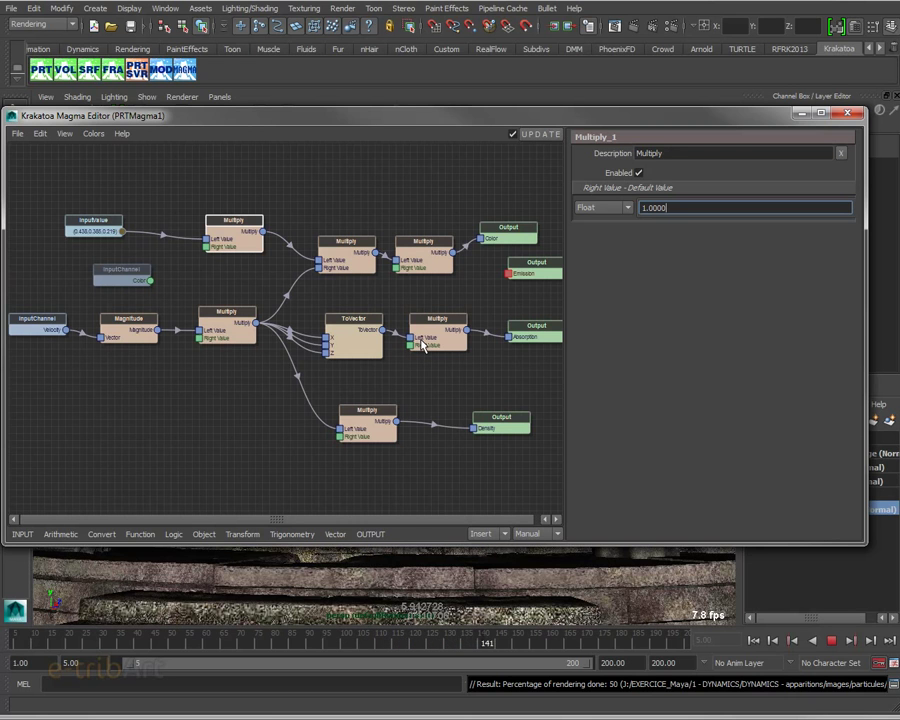
pyautogui.moveTo(296, 115); pyautogui.dragTo(899, 167)
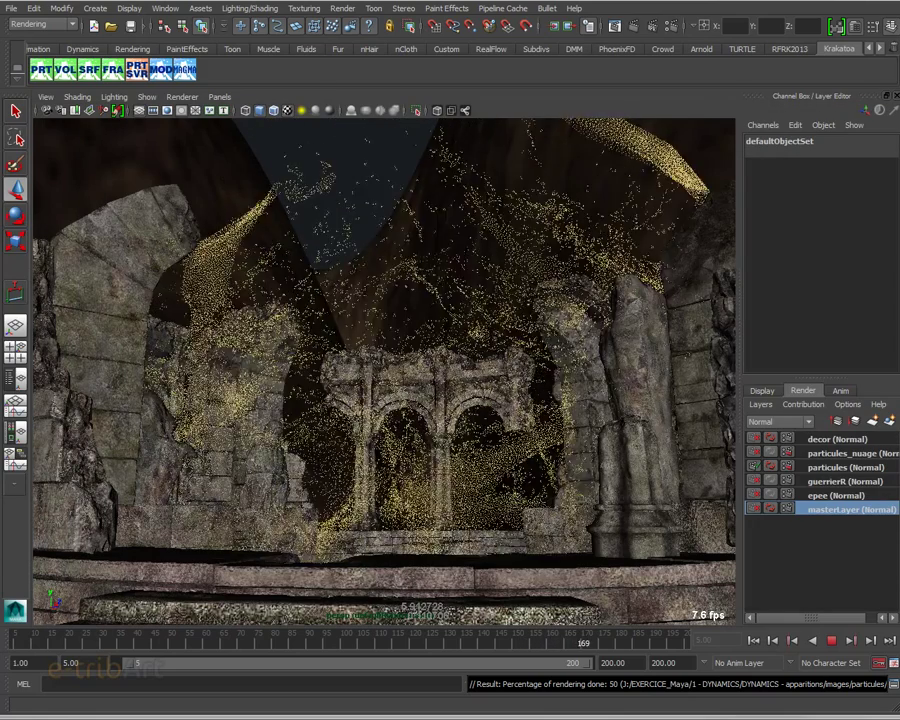